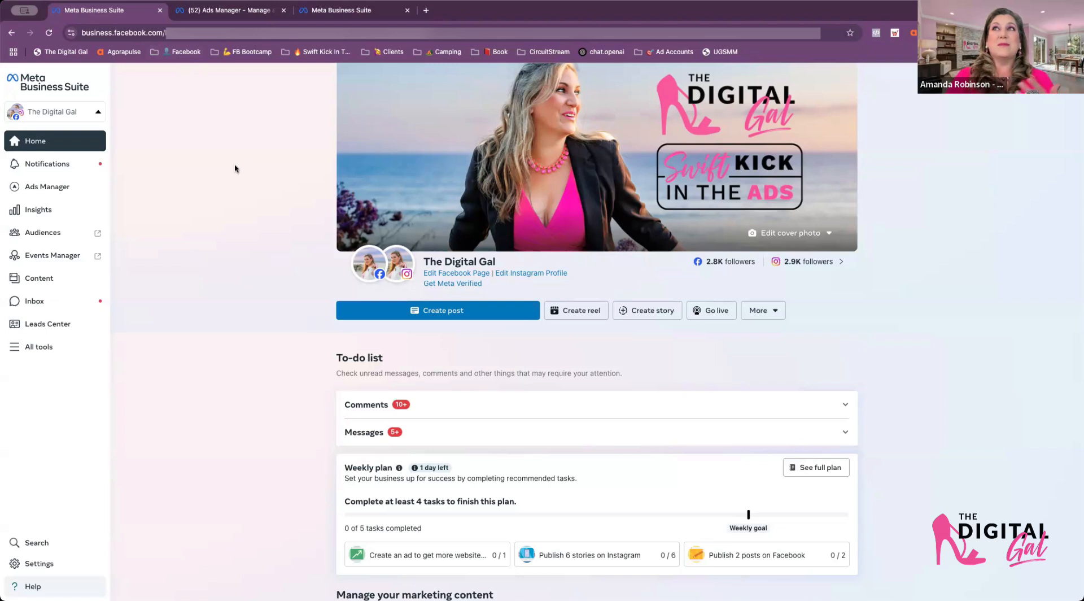
Point out the Business Suite web address and view the list of available business portfolios and assets
click(174, 29)
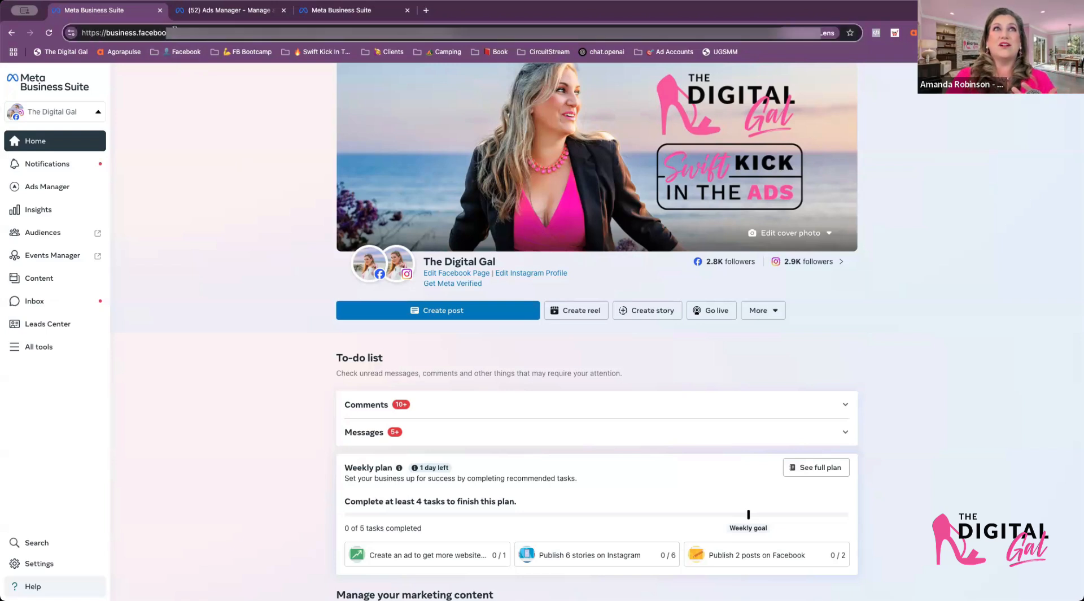
drag(190, 32, 82, 36)
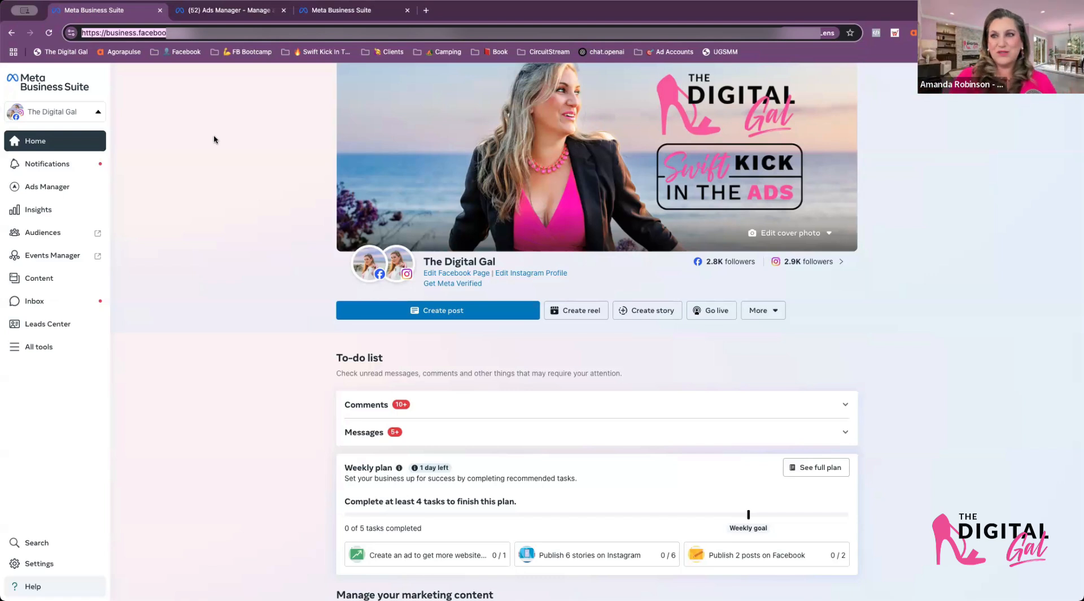
click(89, 117)
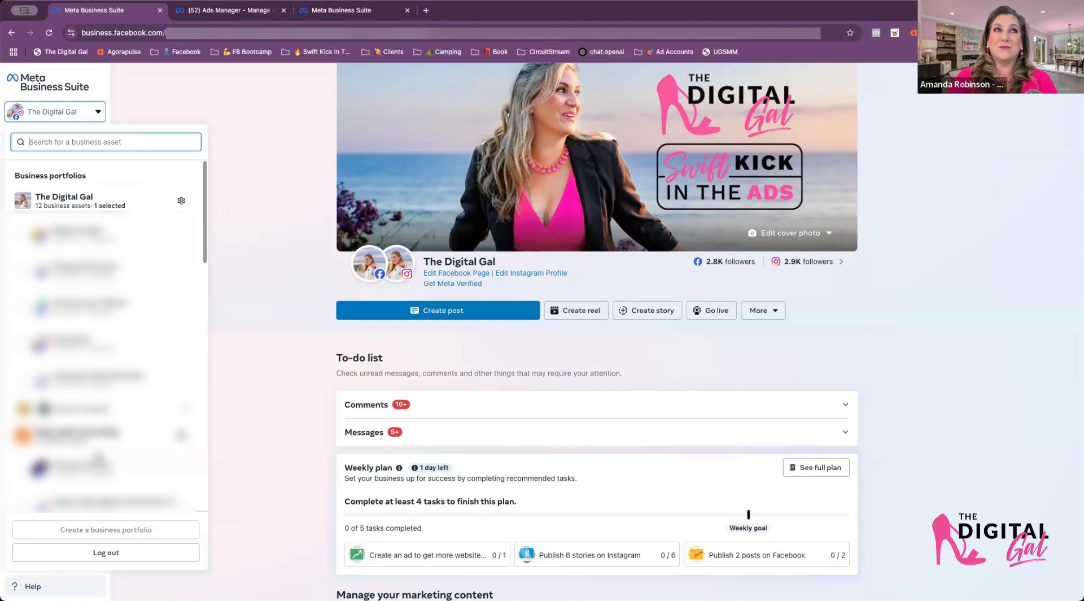
click(97, 115)
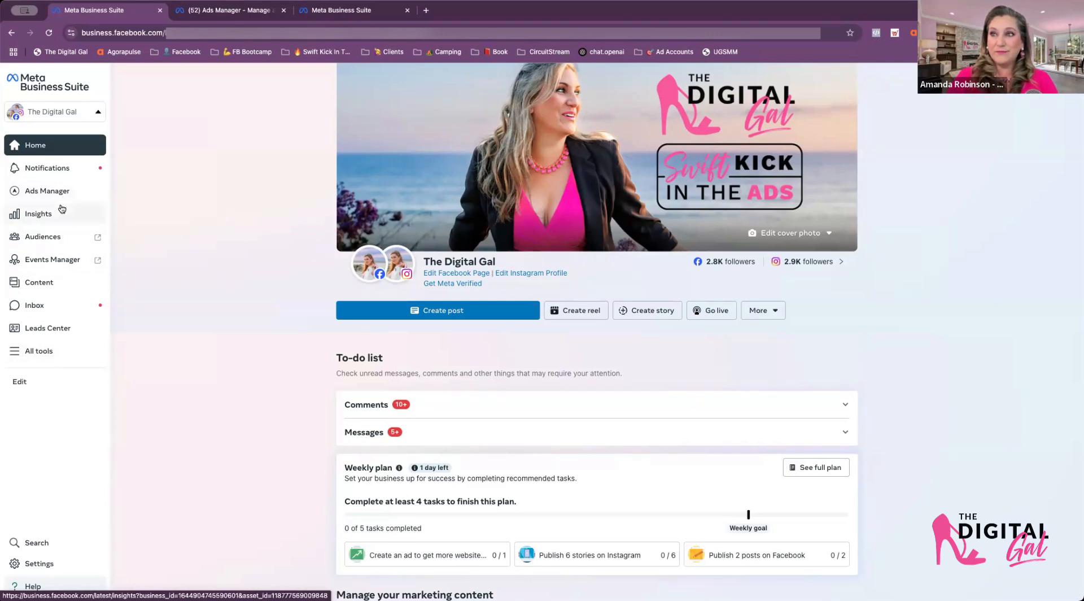
Look through the full list of Business Suite tools, down to the Ads Manager entry, and close it
click(18, 355)
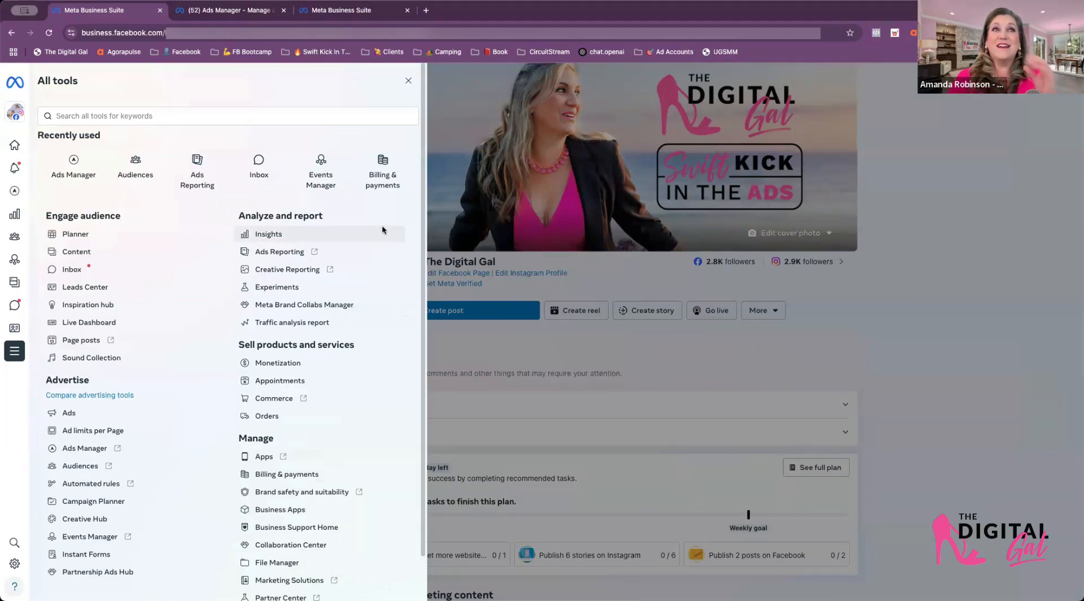
scroll(196, 376, down, 1)
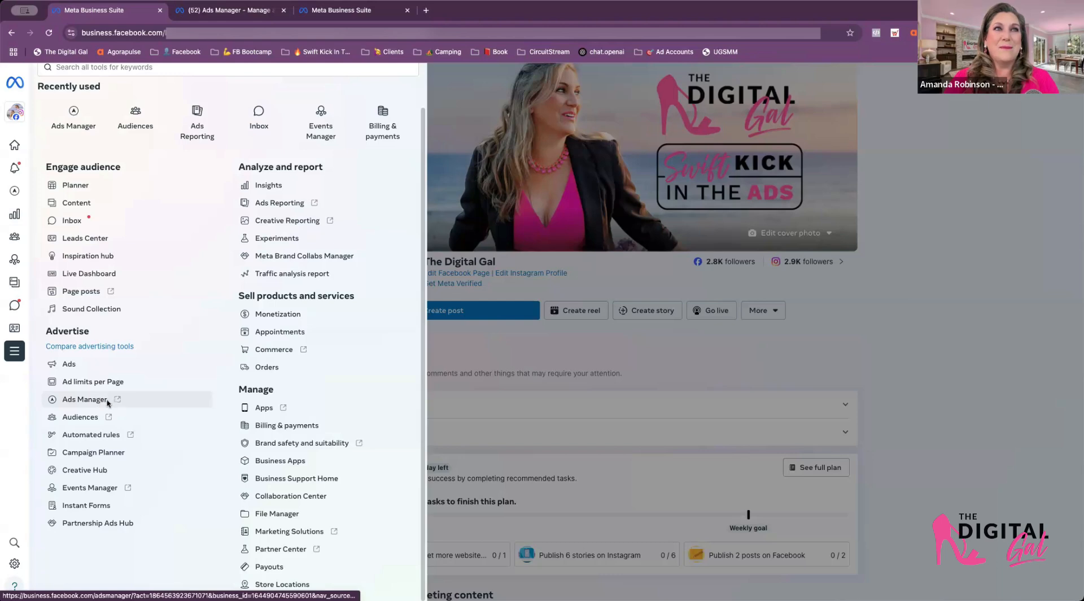
click(623, 344)
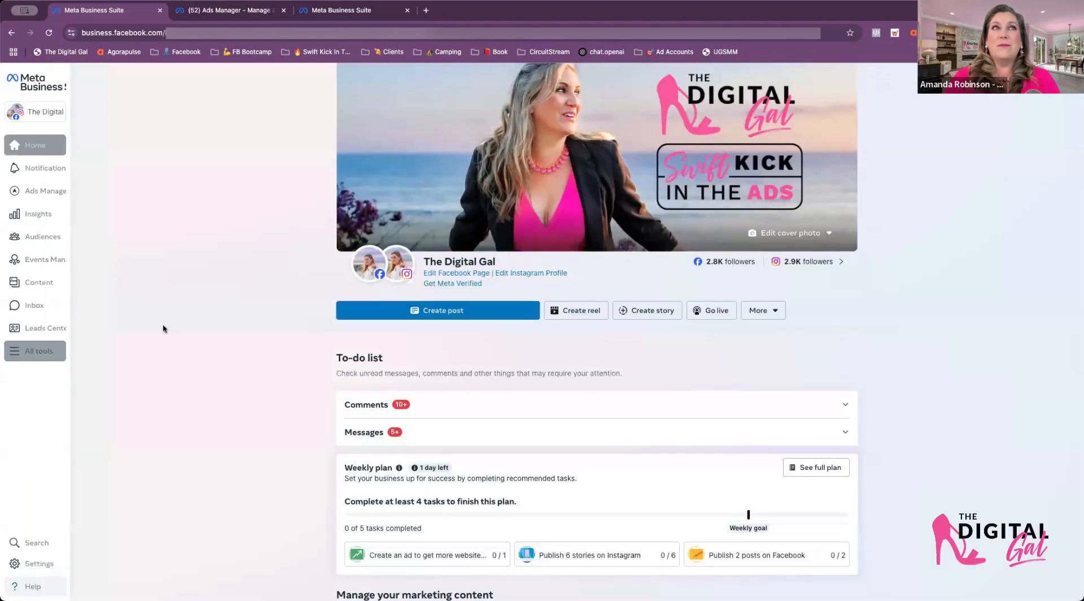
Switch to Ads Manager and drill down from the Lead Ad Training 02.21.2025 campaign through the Meta Business Admins ad set to its ads
click(229, 11)
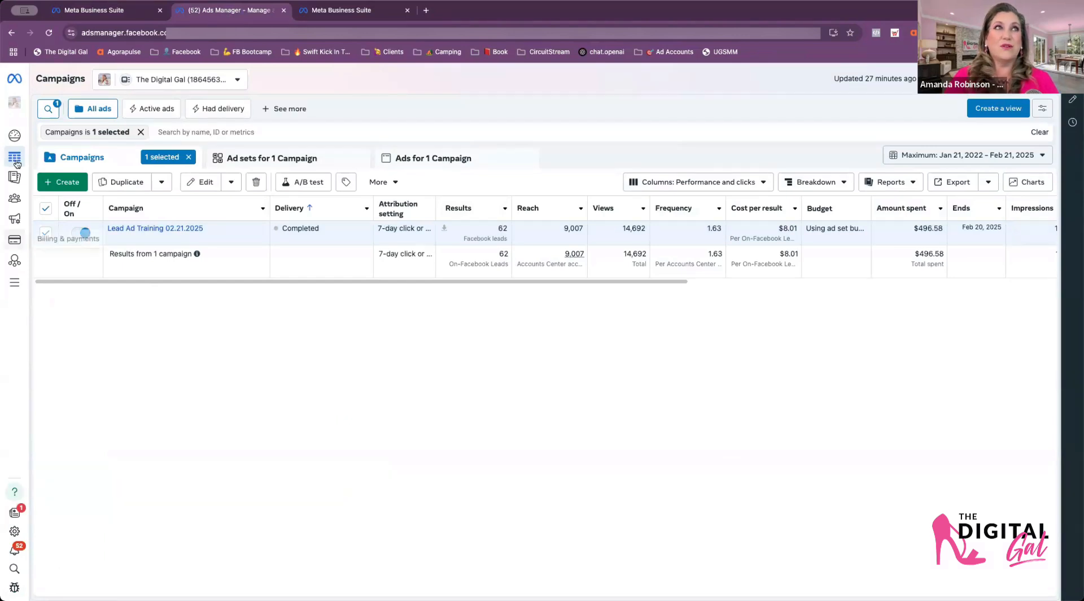
mouse_move(17, 163)
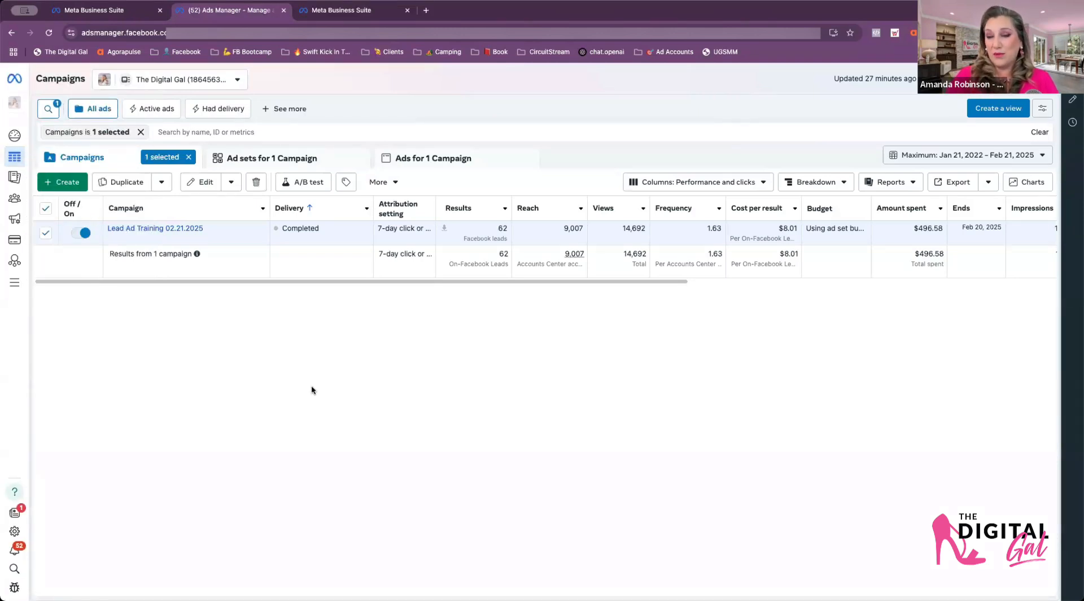
mouse_move(168, 238)
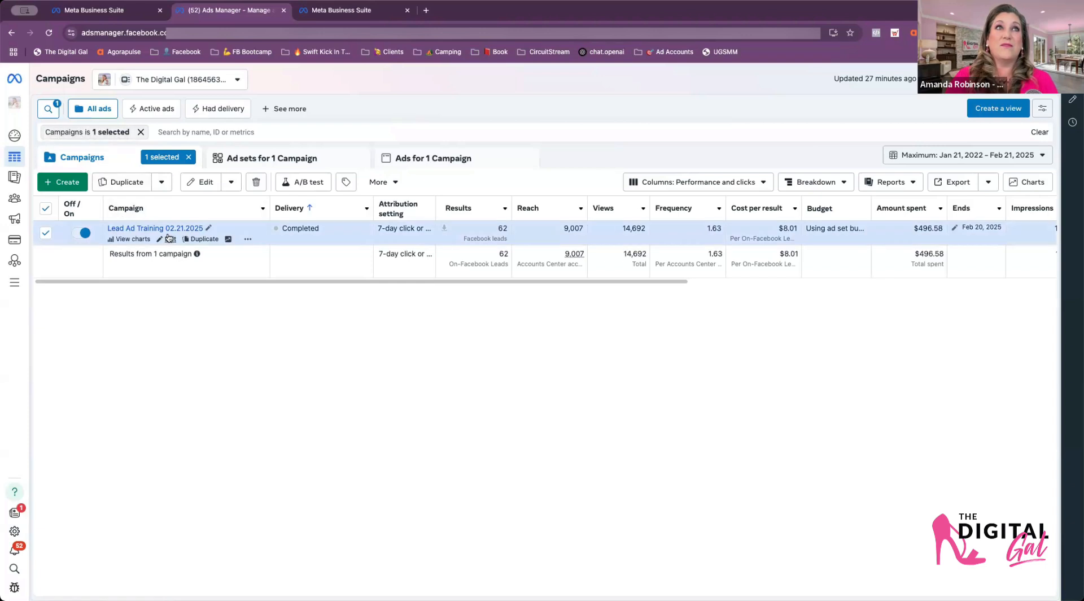
click(135, 228)
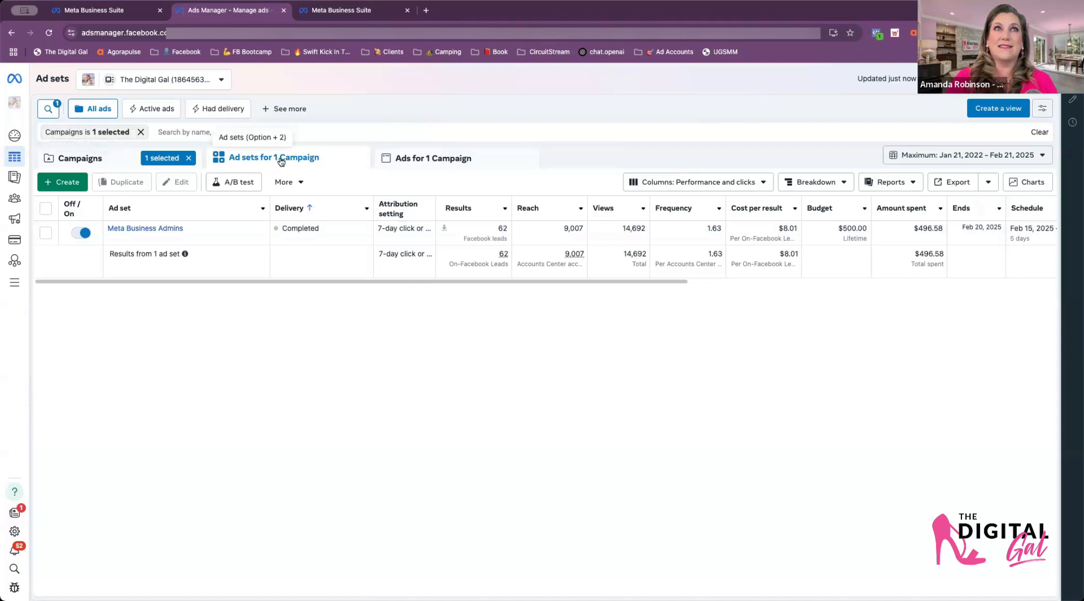
click(142, 229)
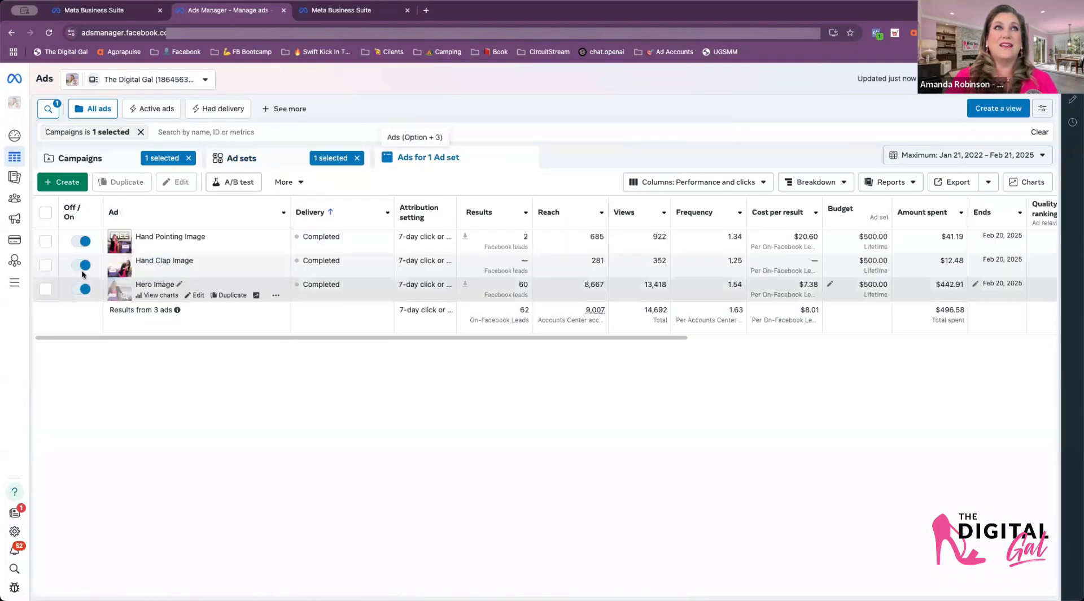
Preview all three ads of the Meta Business Admins ad set one after another and close the preview
click(46, 212)
click(368, 182)
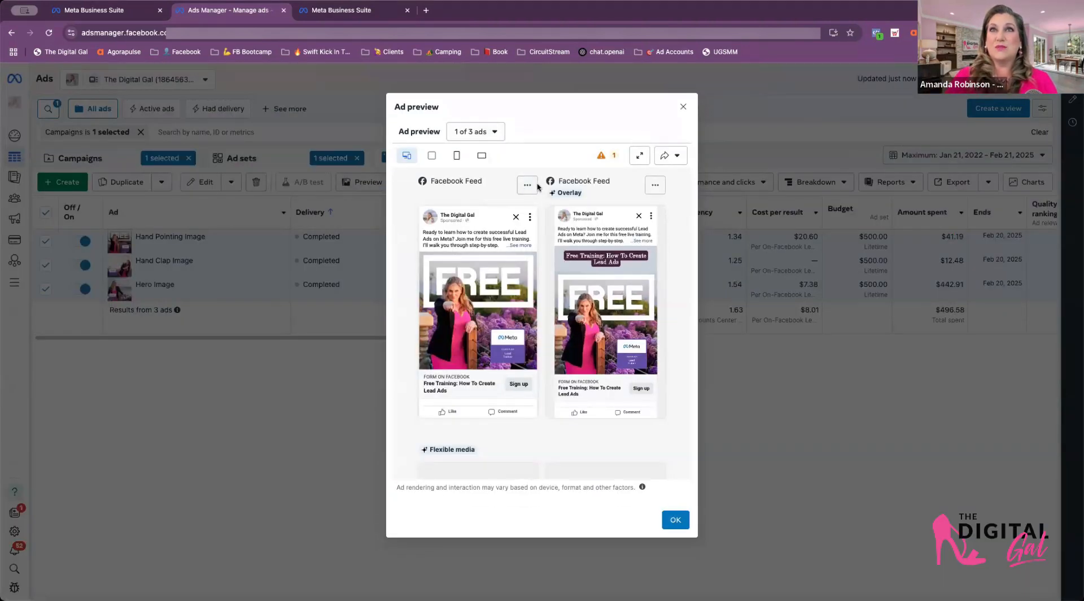
click(495, 131)
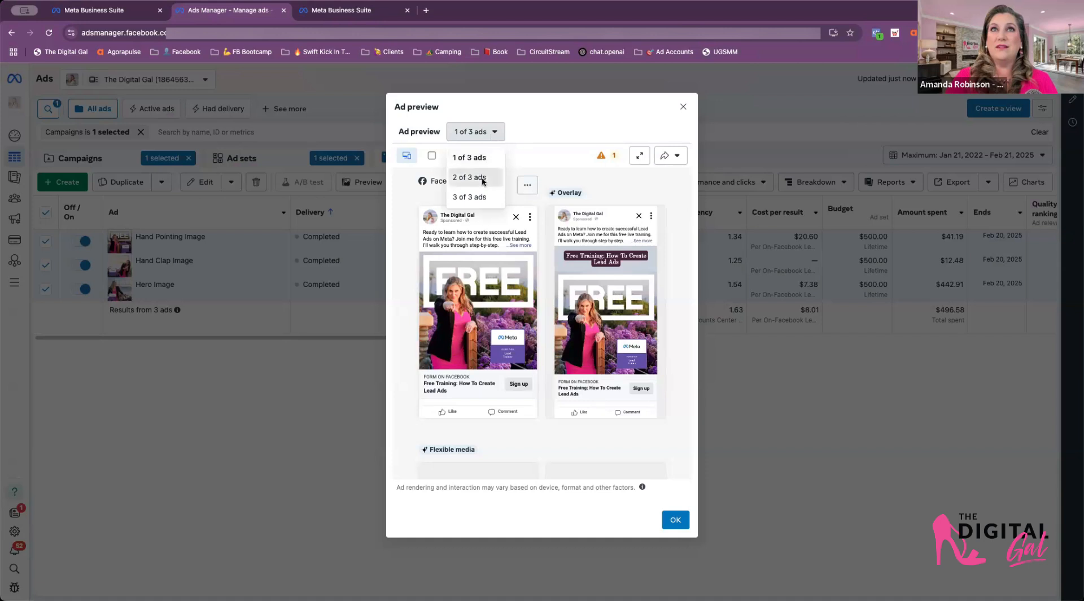
click(470, 177)
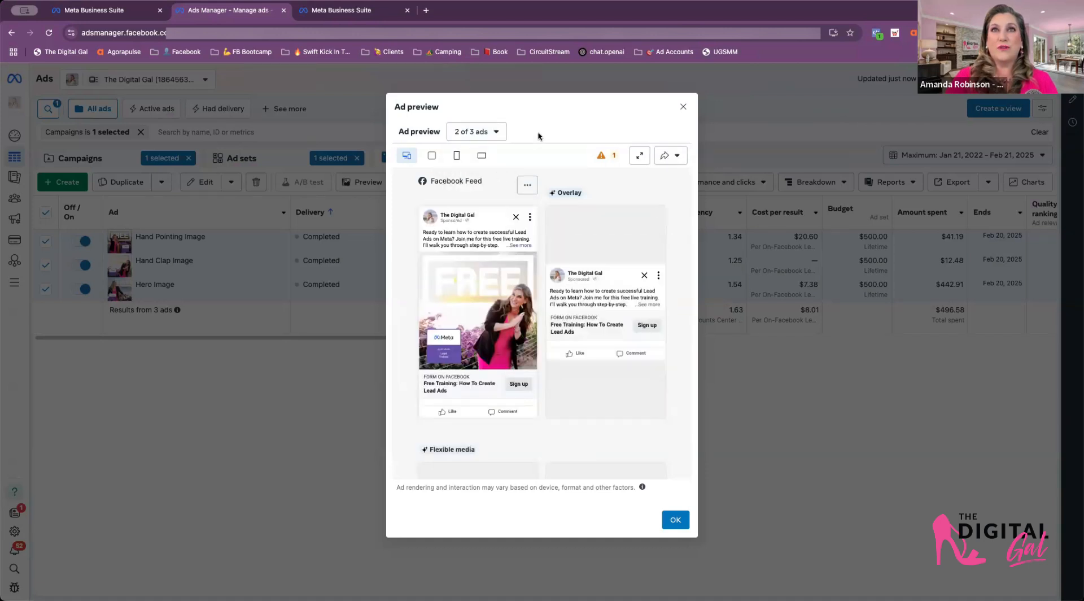
click(488, 132)
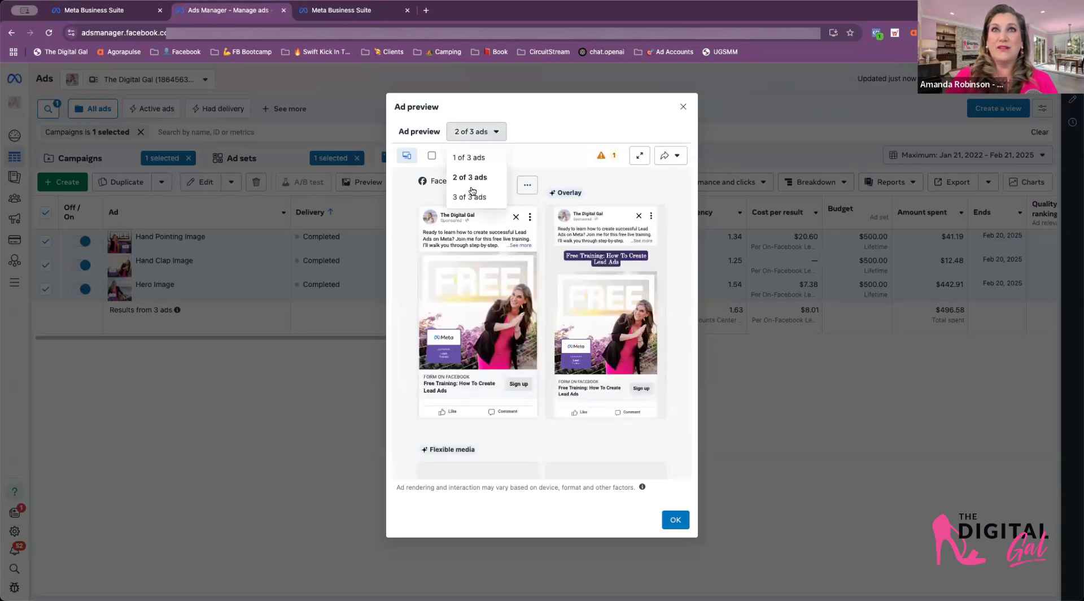
click(474, 198)
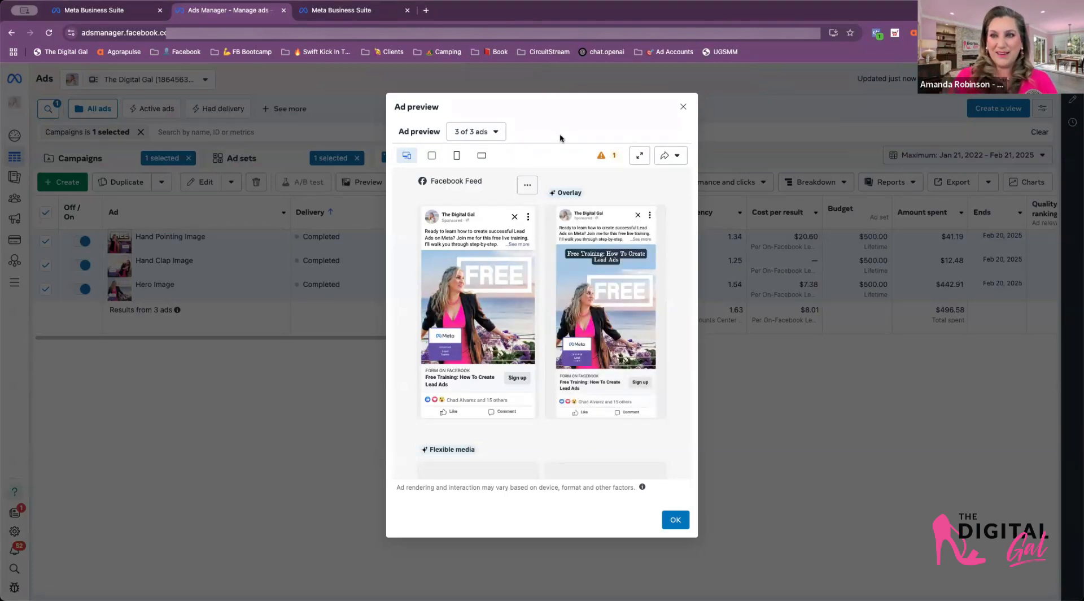
click(683, 106)
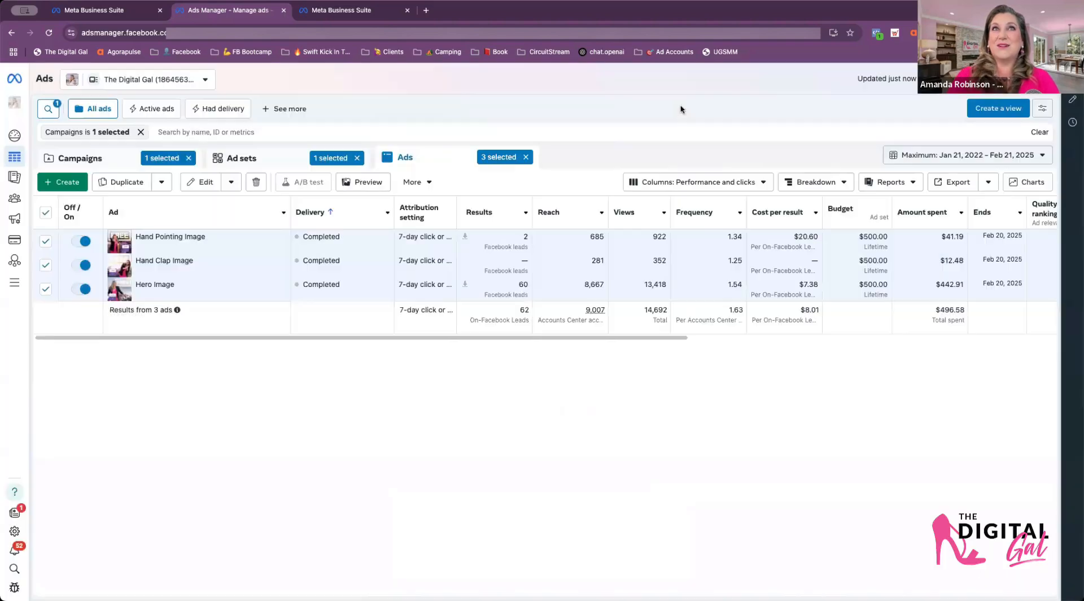
Return to the campaigns level and clear the selected ads, ad set and campaign
click(82, 158)
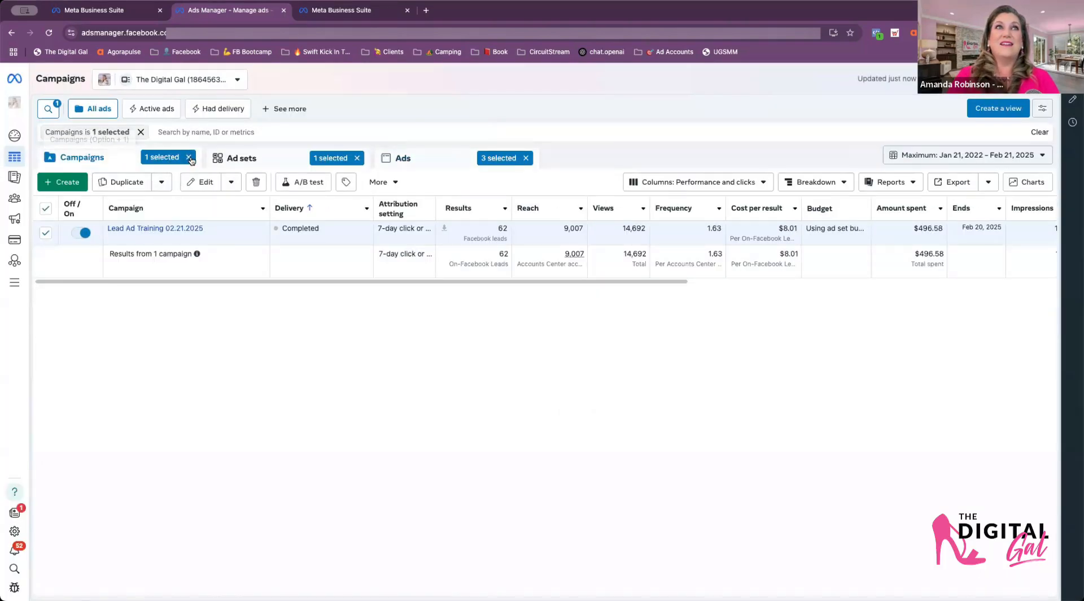
click(357, 158)
click(526, 158)
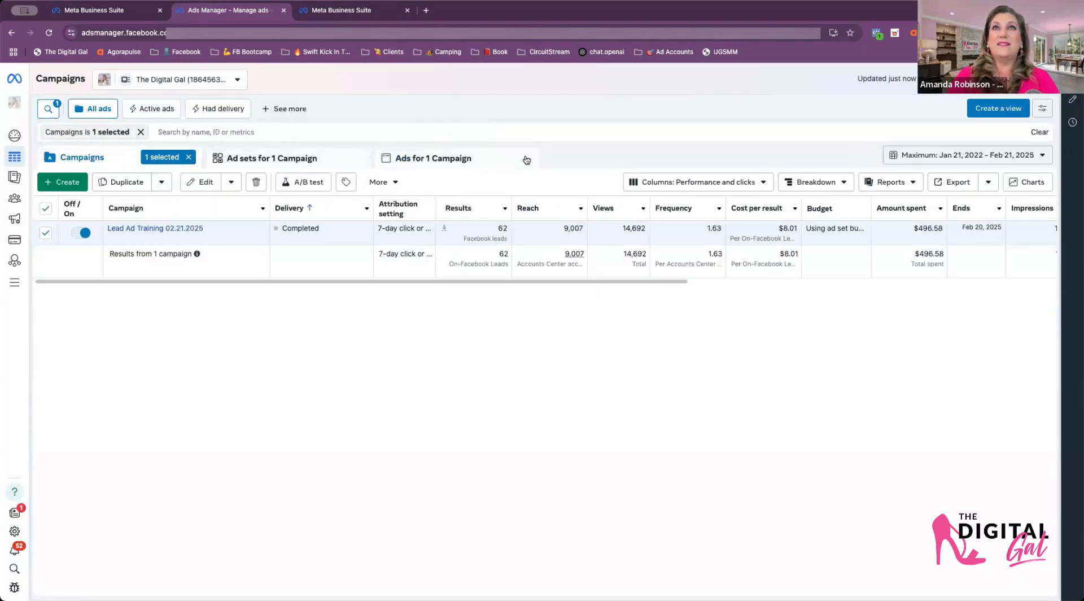
click(46, 208)
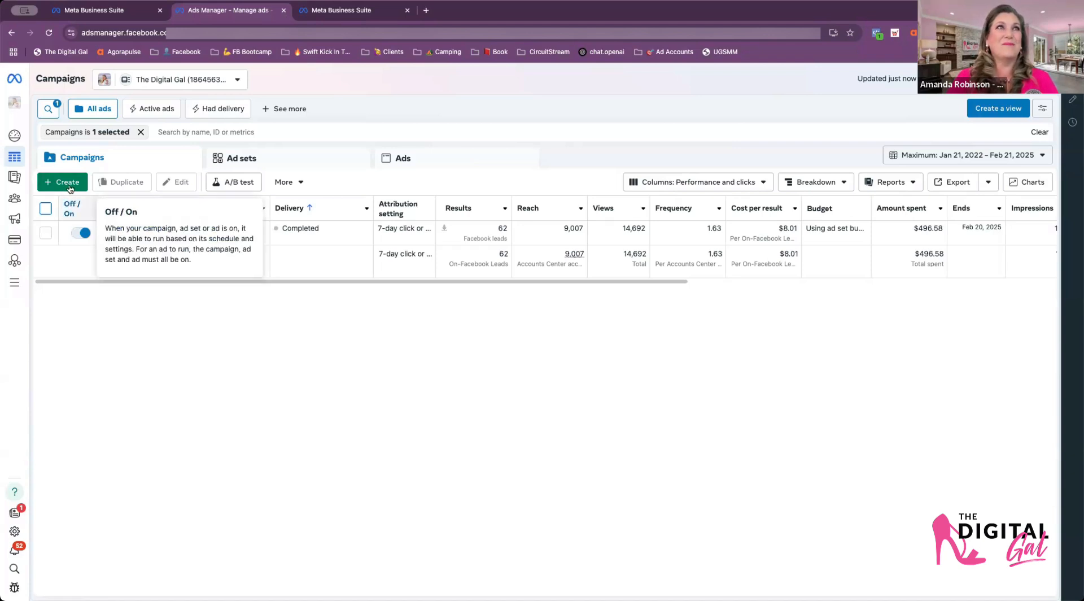
Create a new campaign with the Leads objective and the Manual leads campaign setup
click(81, 183)
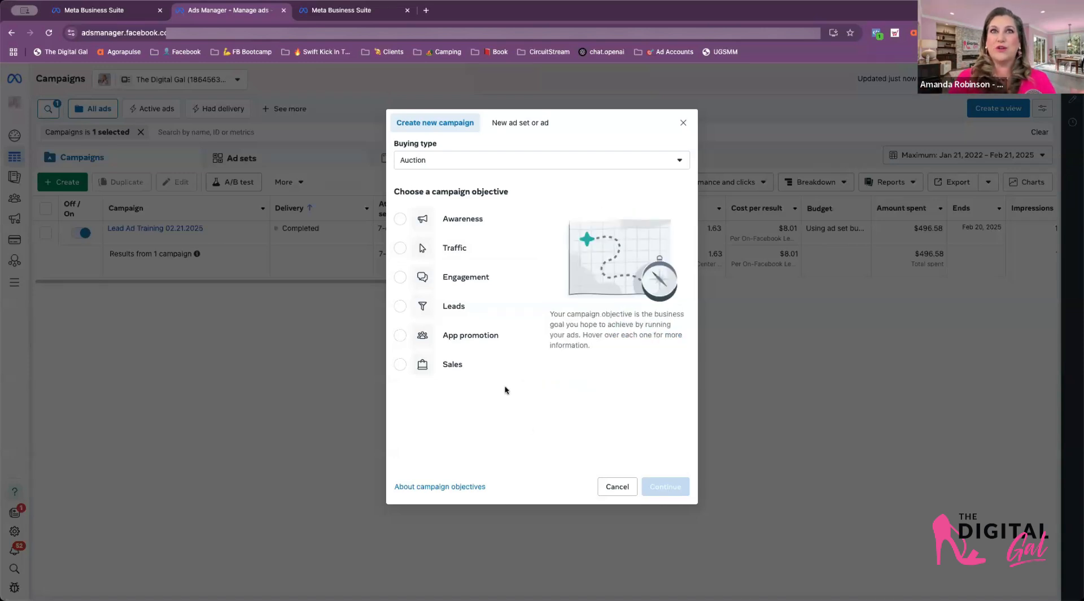
mouse_move(468, 314)
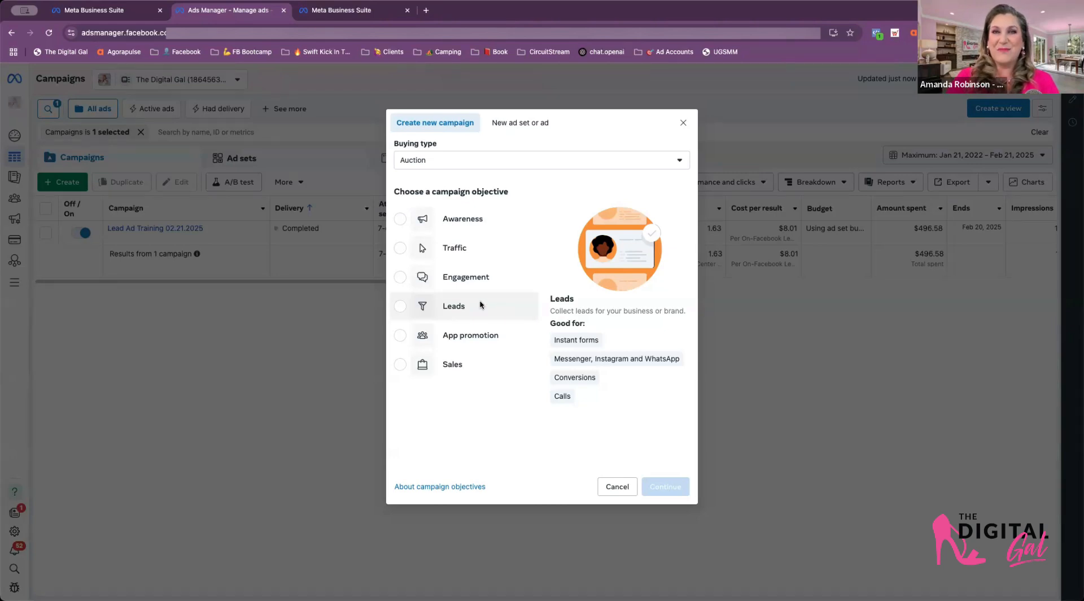
click(481, 306)
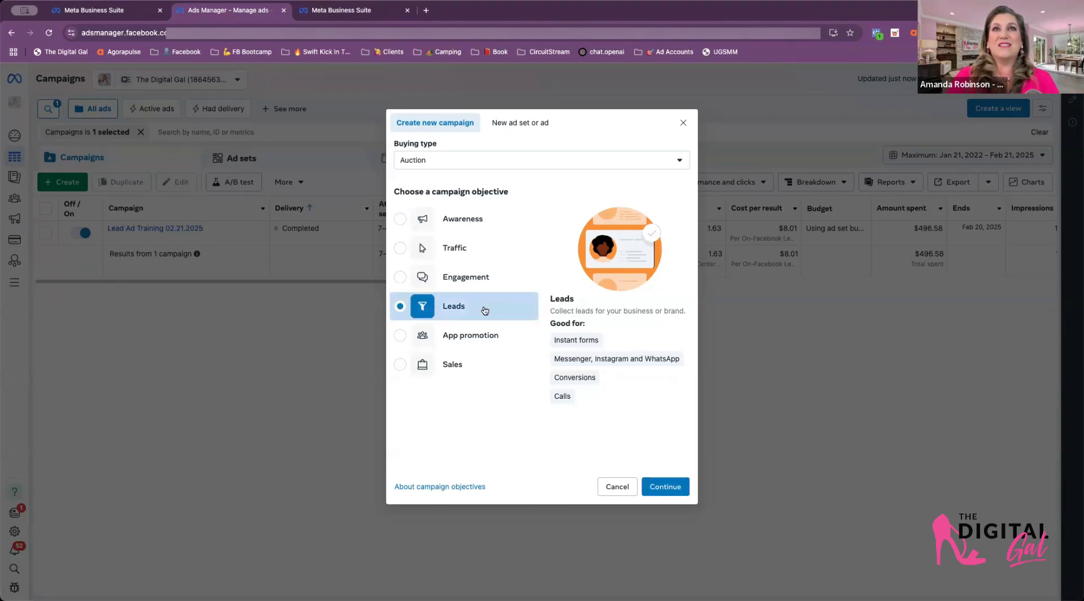
click(668, 487)
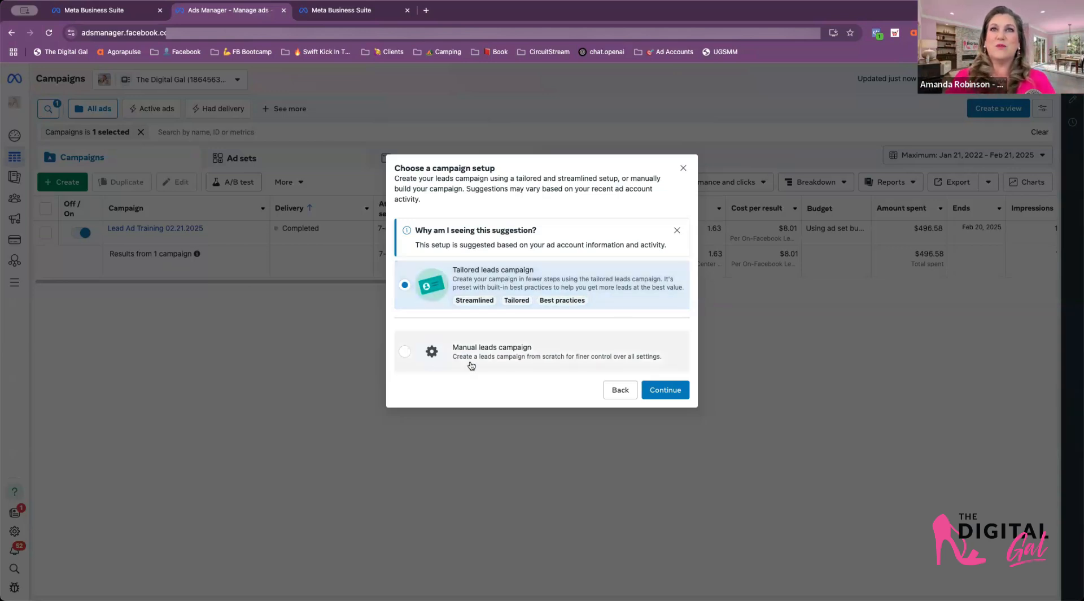
click(471, 366)
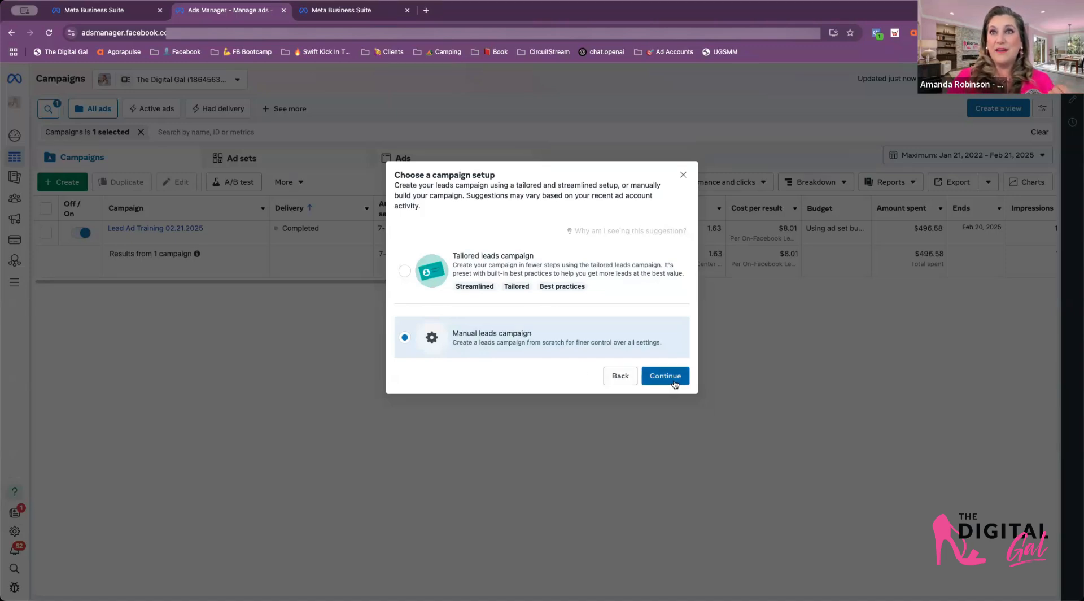
click(672, 383)
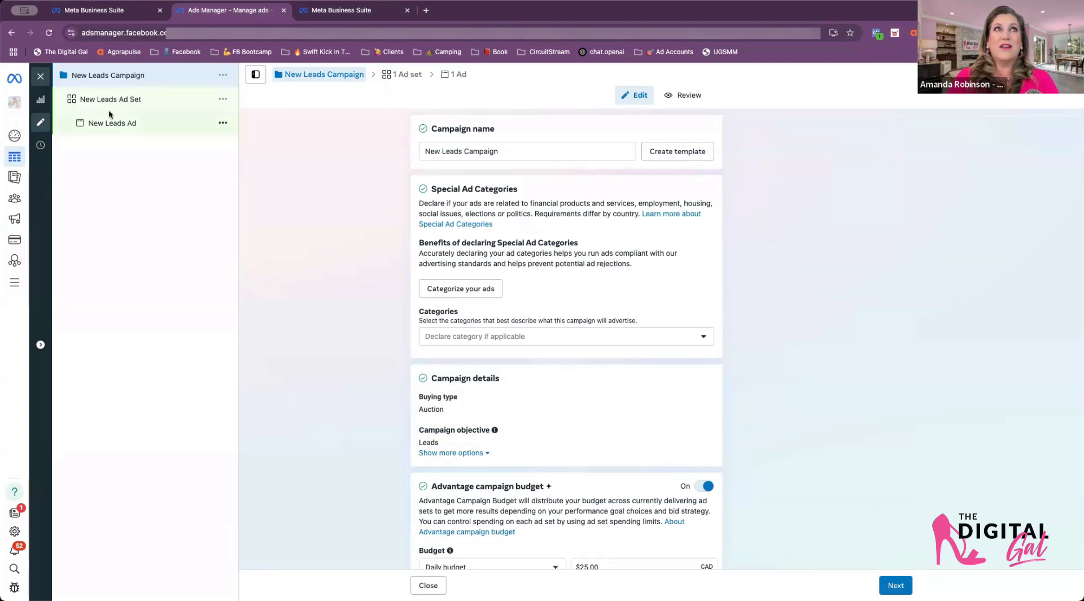
Turn off Advantage campaign budget for the new leads campaign
scroll(638, 536, down, 3)
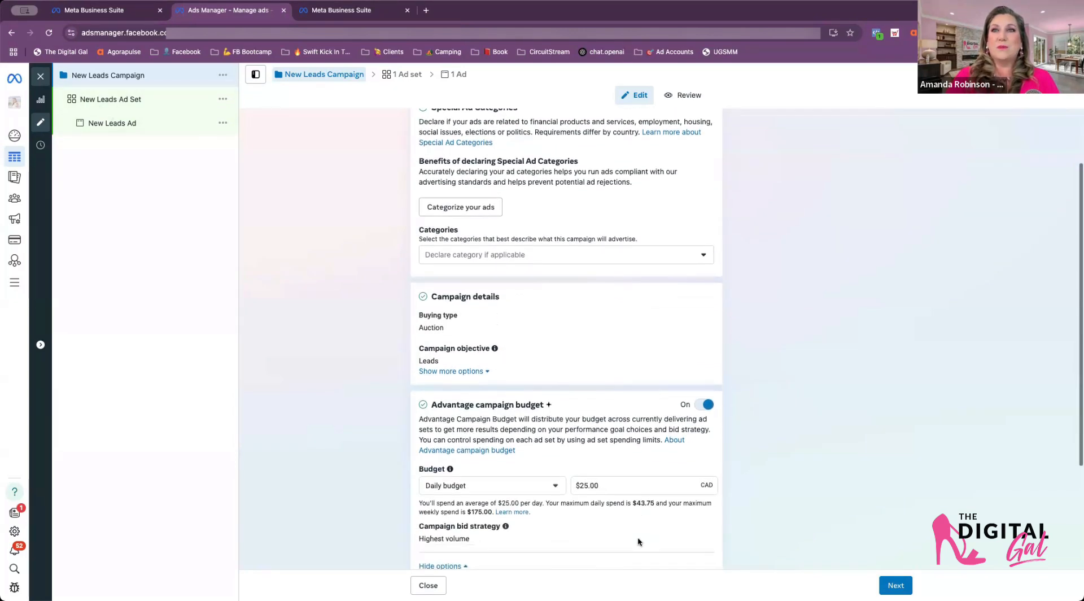
click(705, 405)
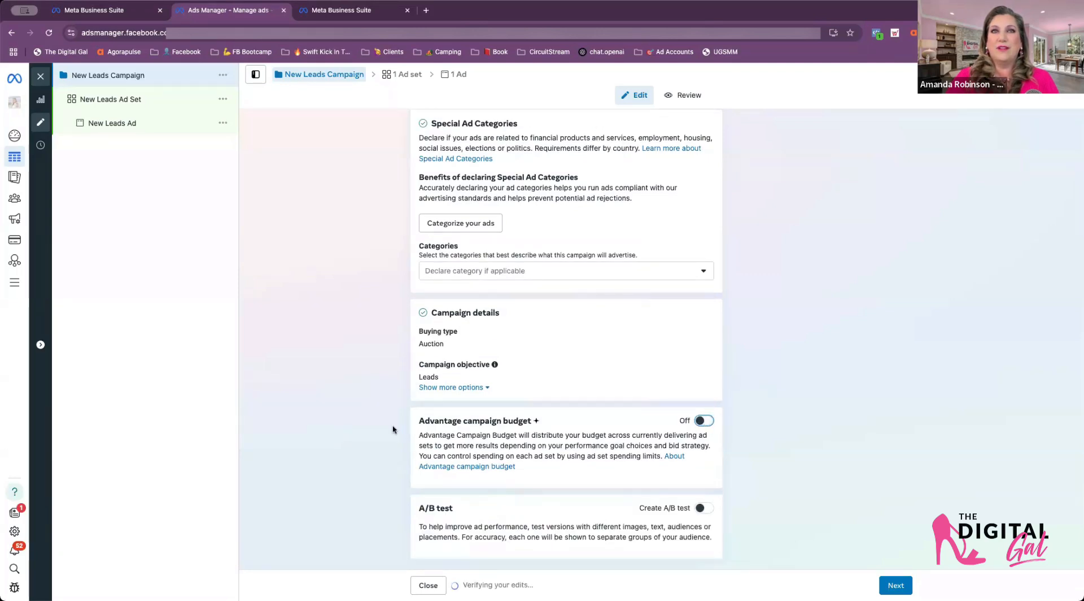
scroll(417, 414, up, 2)
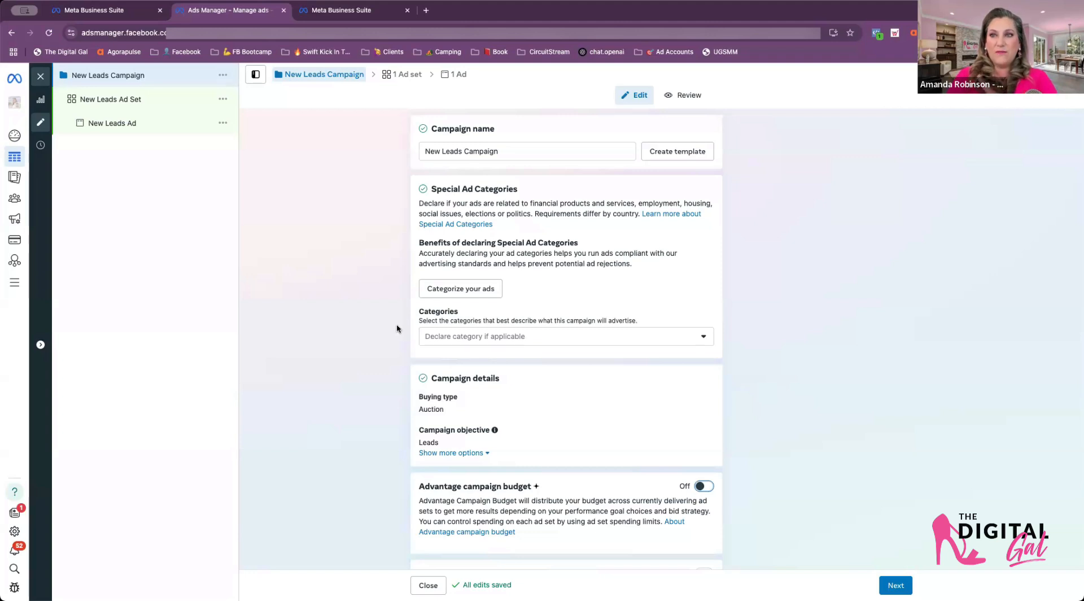
Review the special ad category options for the campaign, leaving none of them declared
click(541, 338)
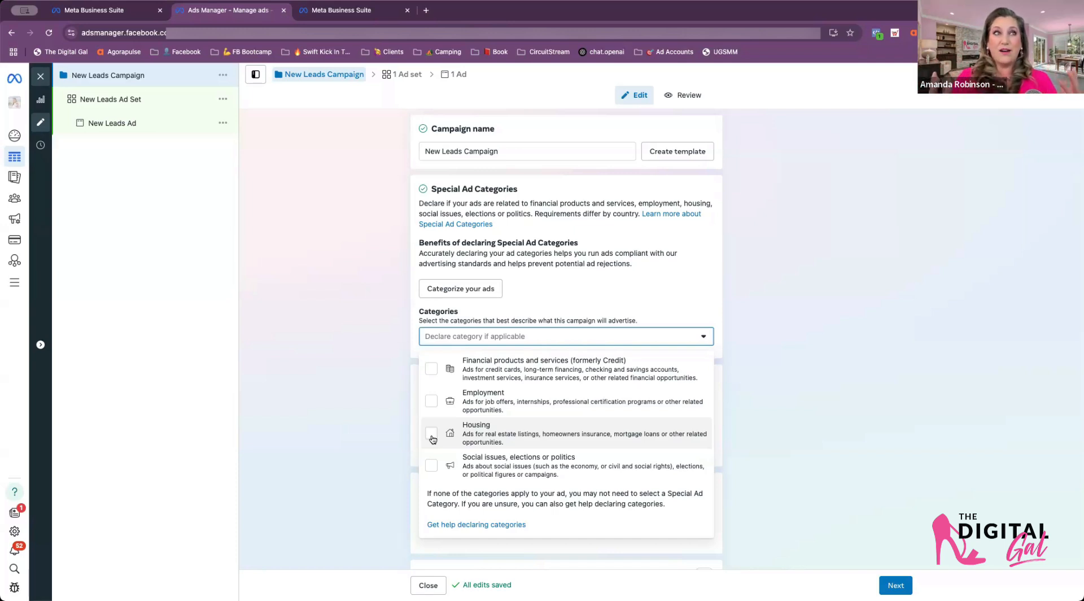
click(516, 340)
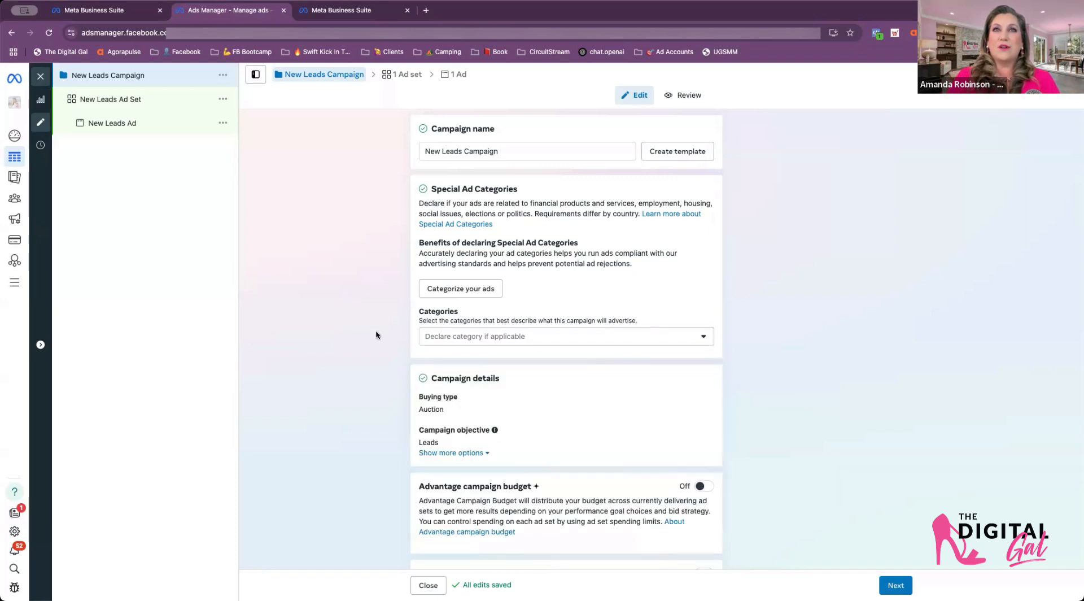
scroll(377, 335, down, 1)
scroll(376, 335, up, 1)
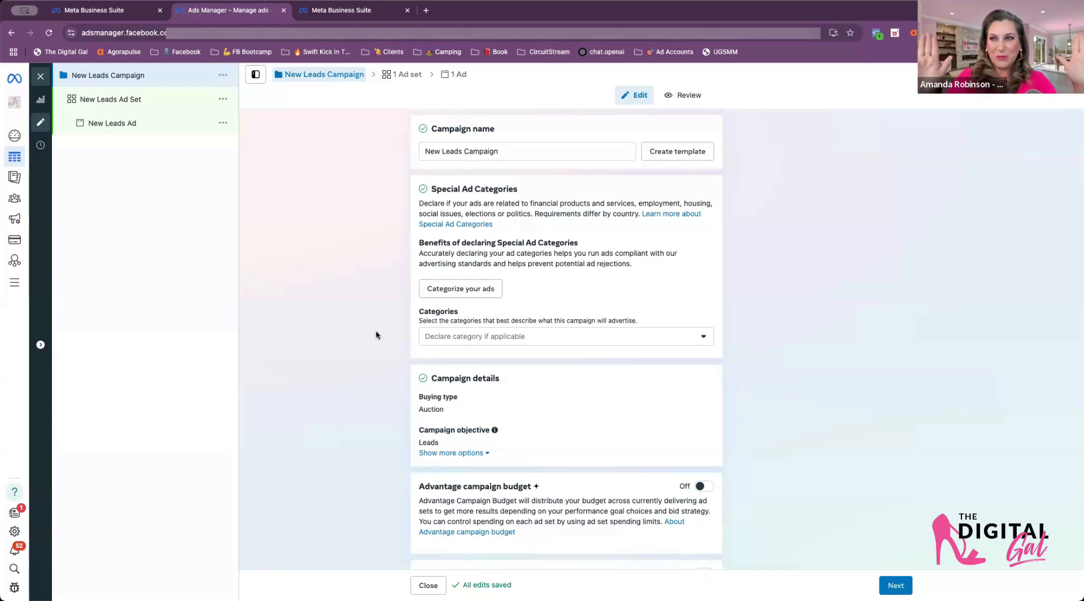
Continue to the ad set settings and choose Instant forms as the conversion location
click(898, 585)
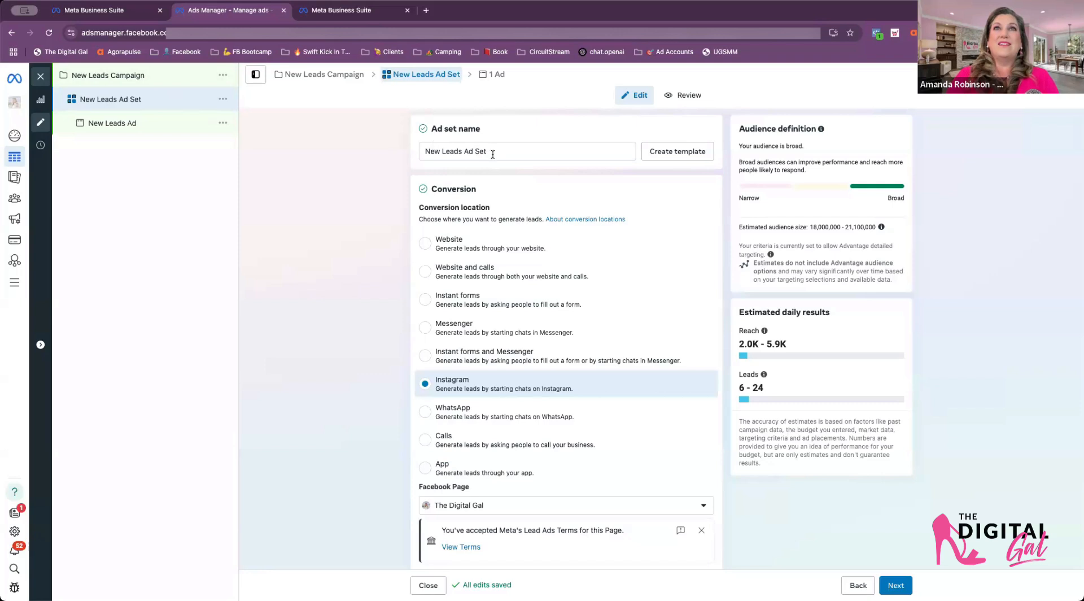
drag(489, 151, 395, 158)
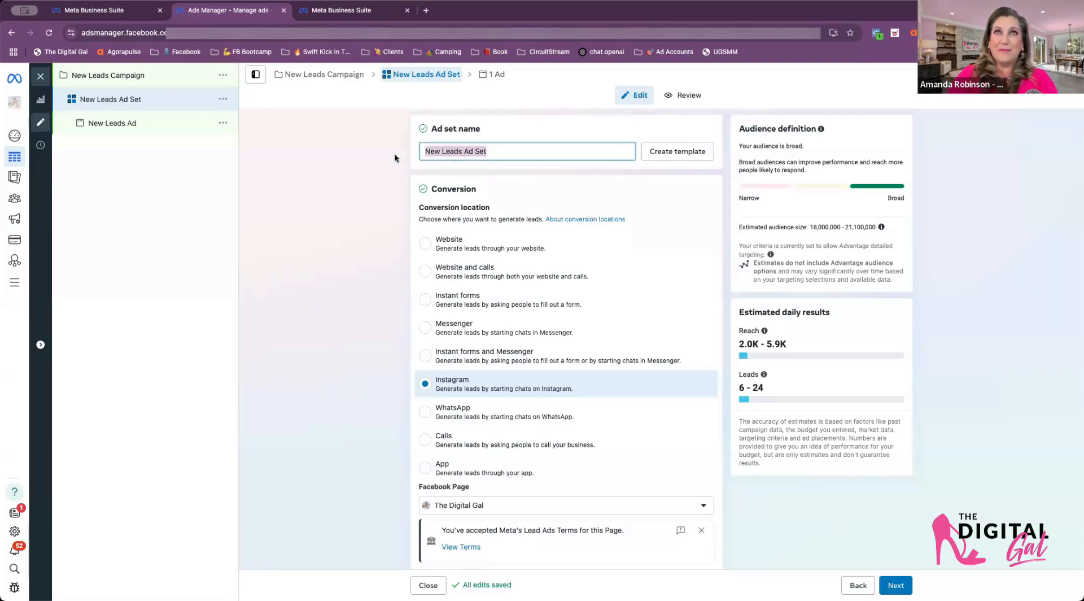
click(408, 158)
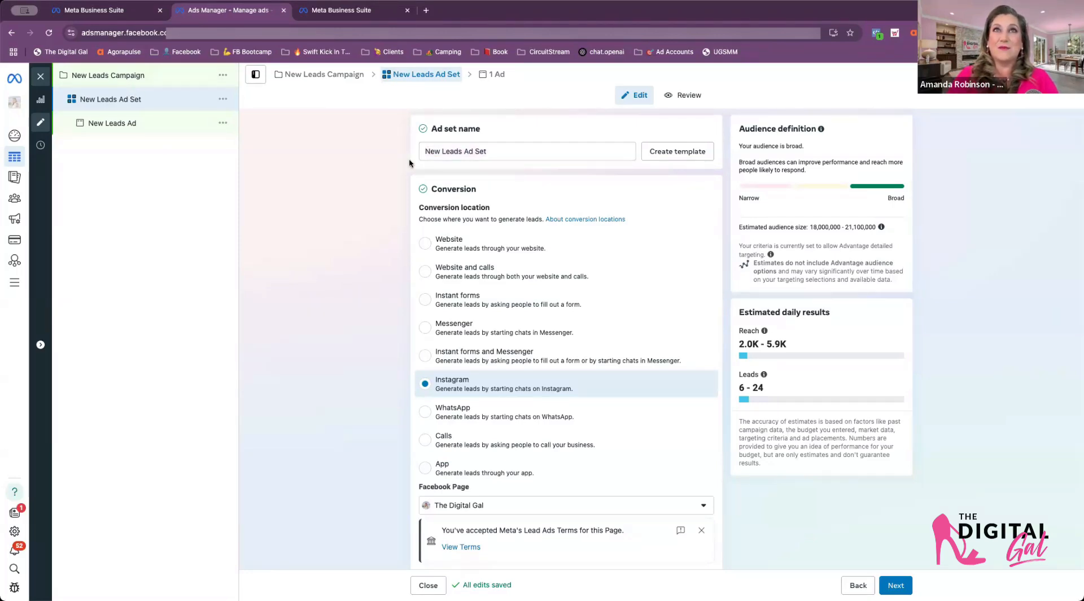
drag(490, 151, 423, 153)
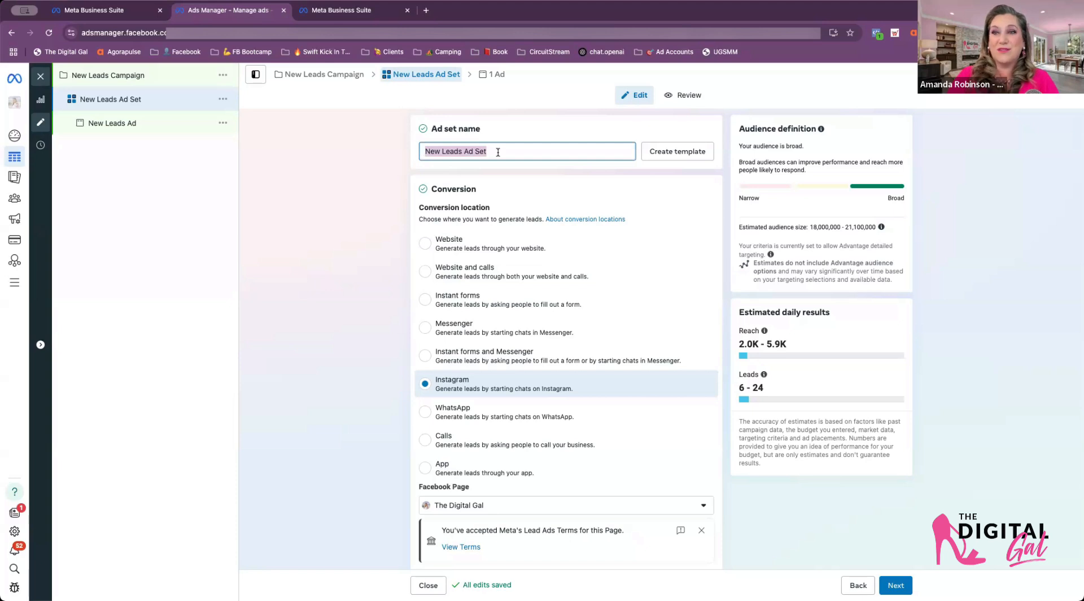
click(536, 148)
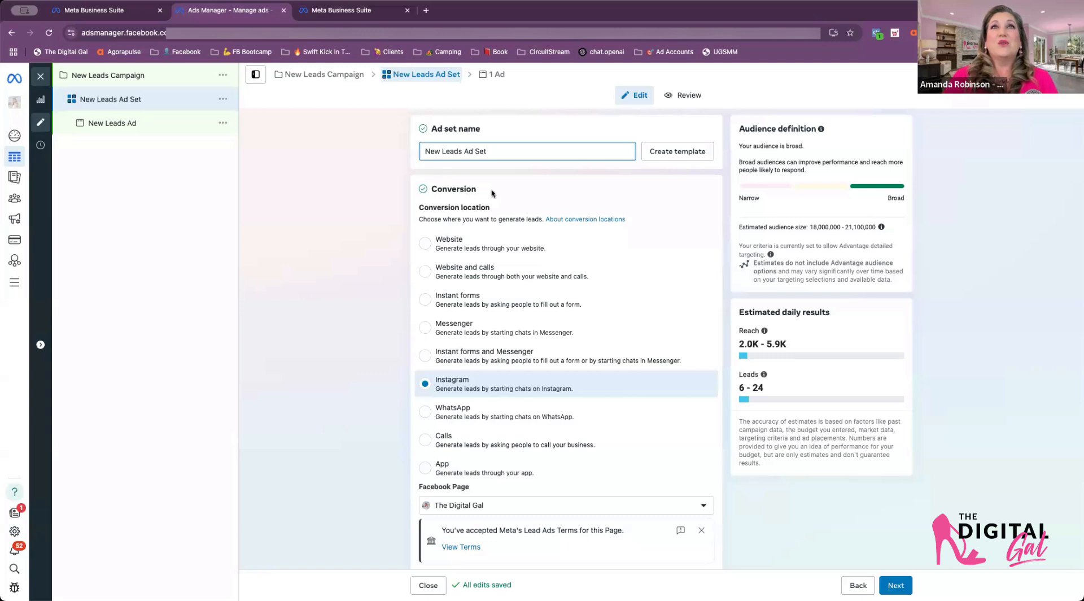
drag(492, 194, 405, 191)
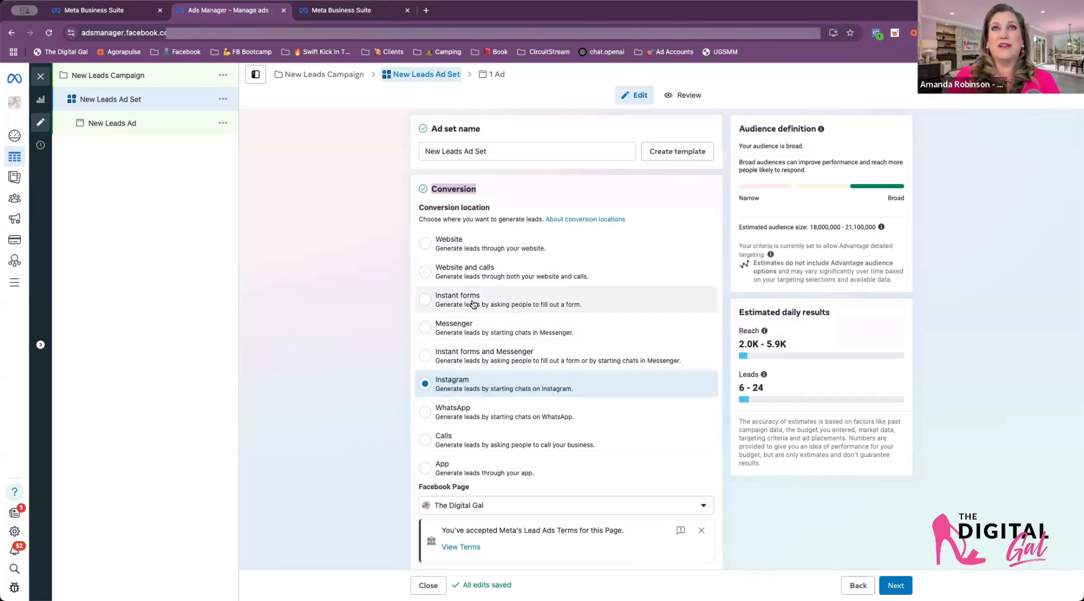
click(478, 304)
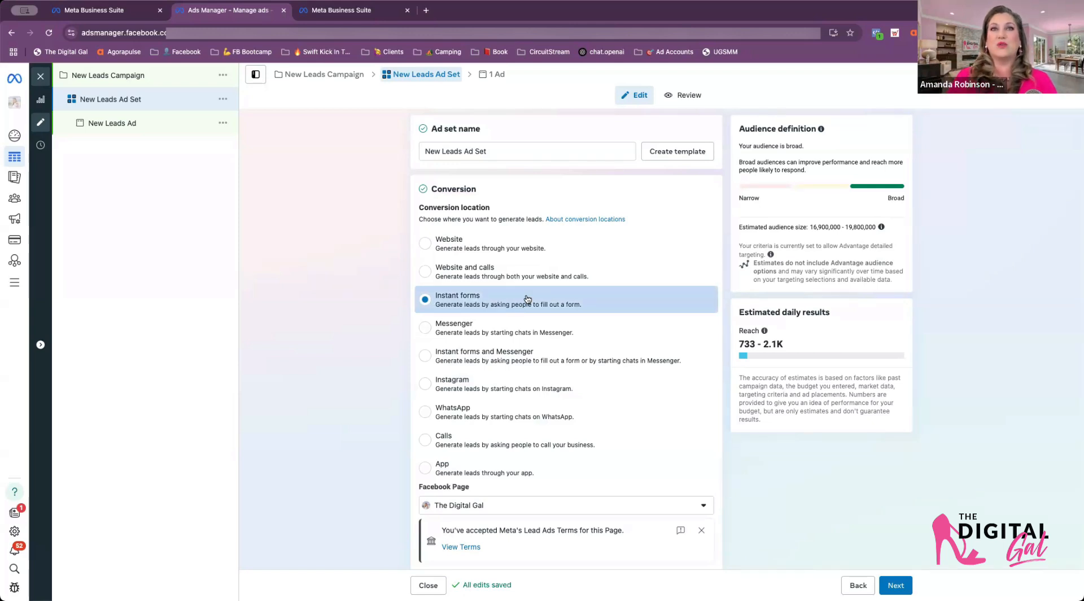
Review the ad set's lead ads terms, performance goal, CRM integration, bid strategy, dynamic creative and catalog settings
scroll(528, 299, down, 3)
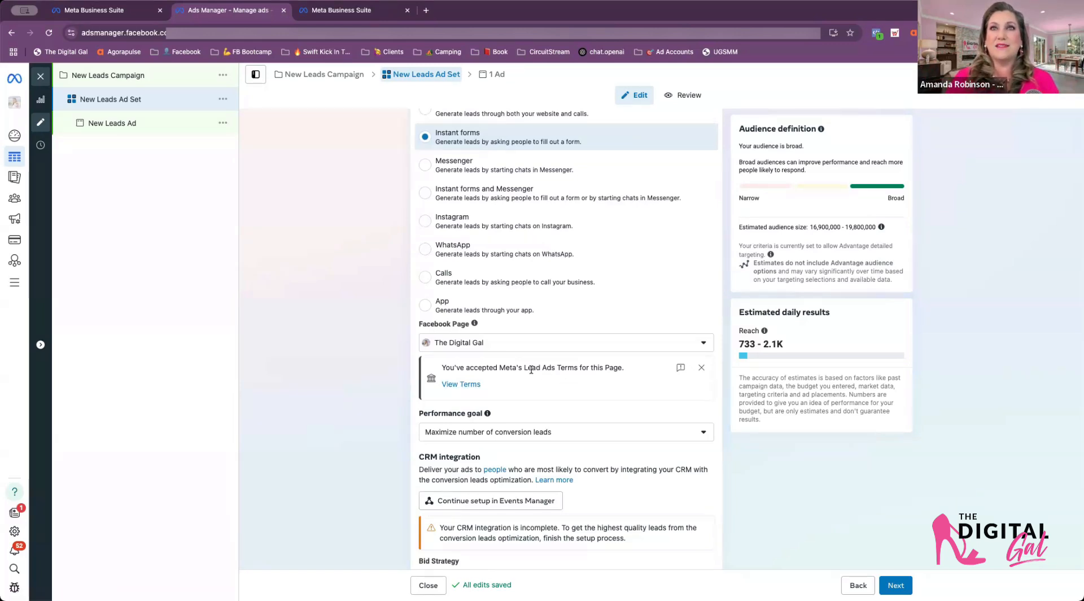
drag(561, 367, 498, 368)
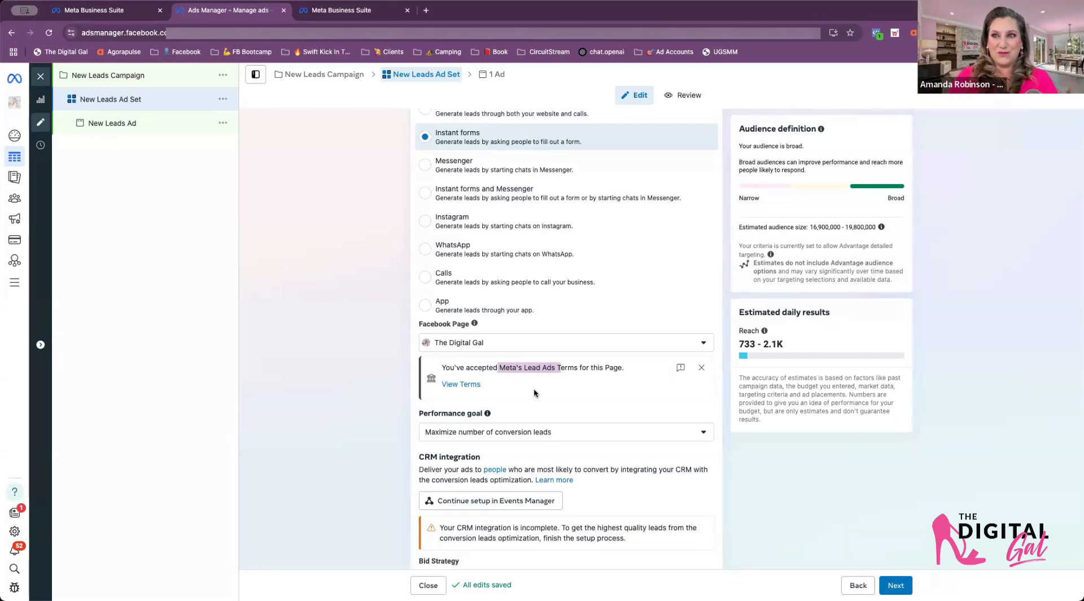
click(557, 395)
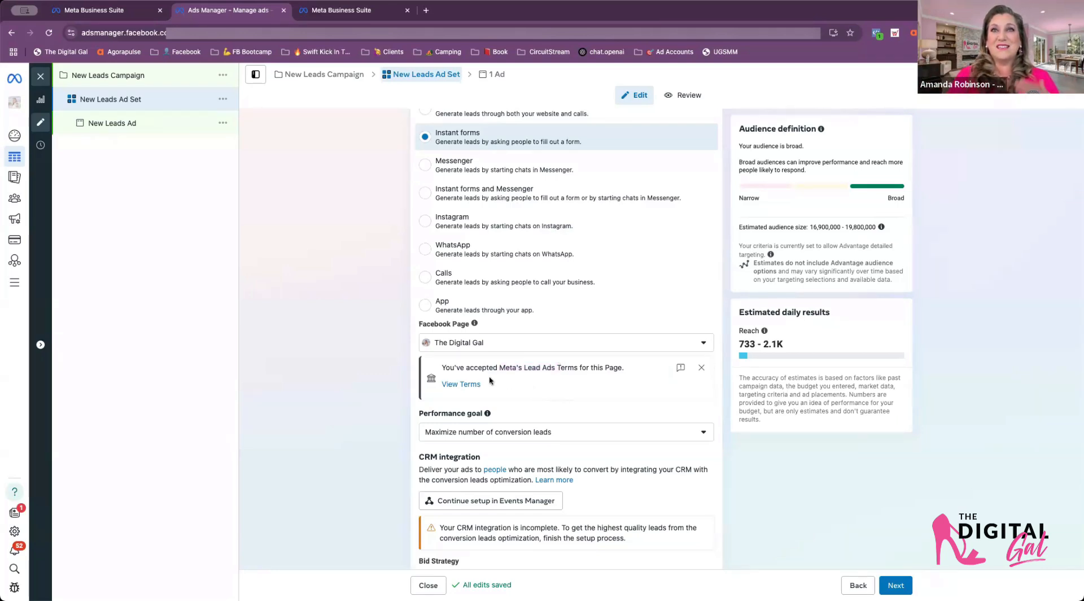
scroll(534, 398, down, 3)
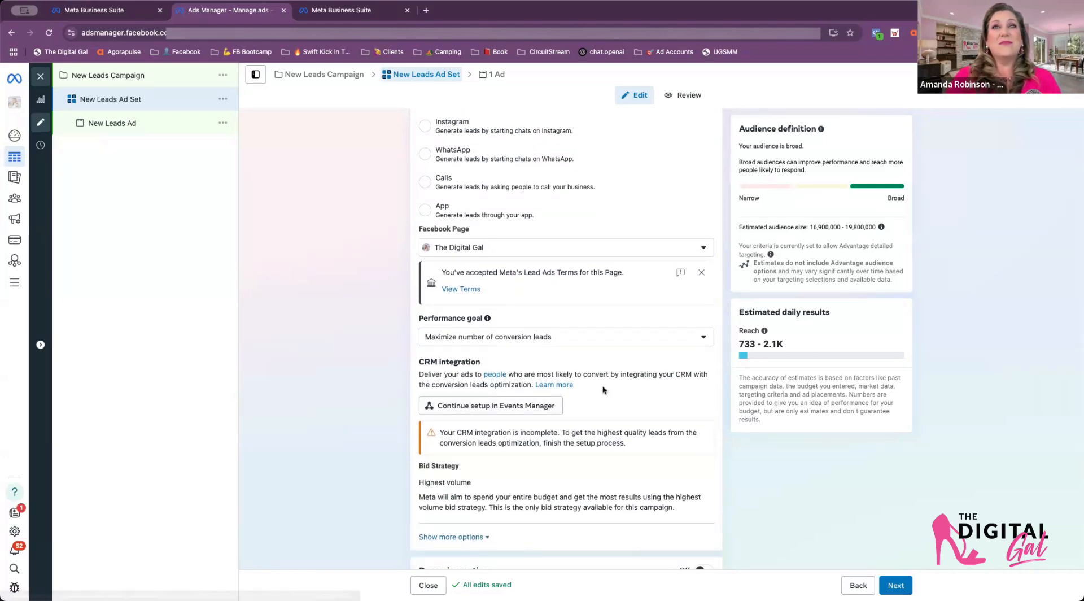
scroll(565, 395, down, 3)
scroll(603, 390, down, 6)
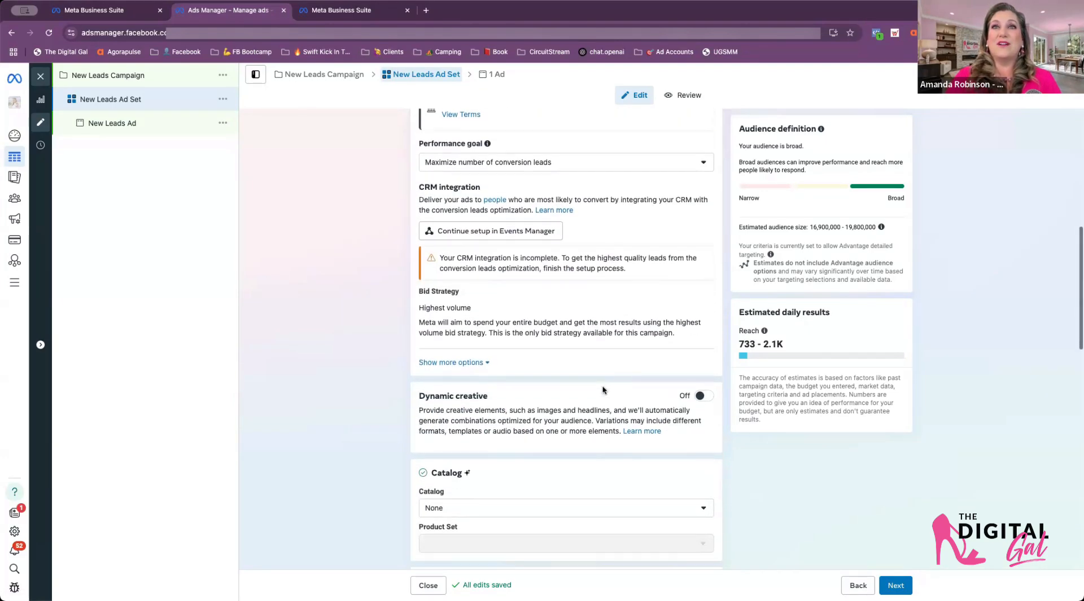
scroll(602, 390, down, 2)
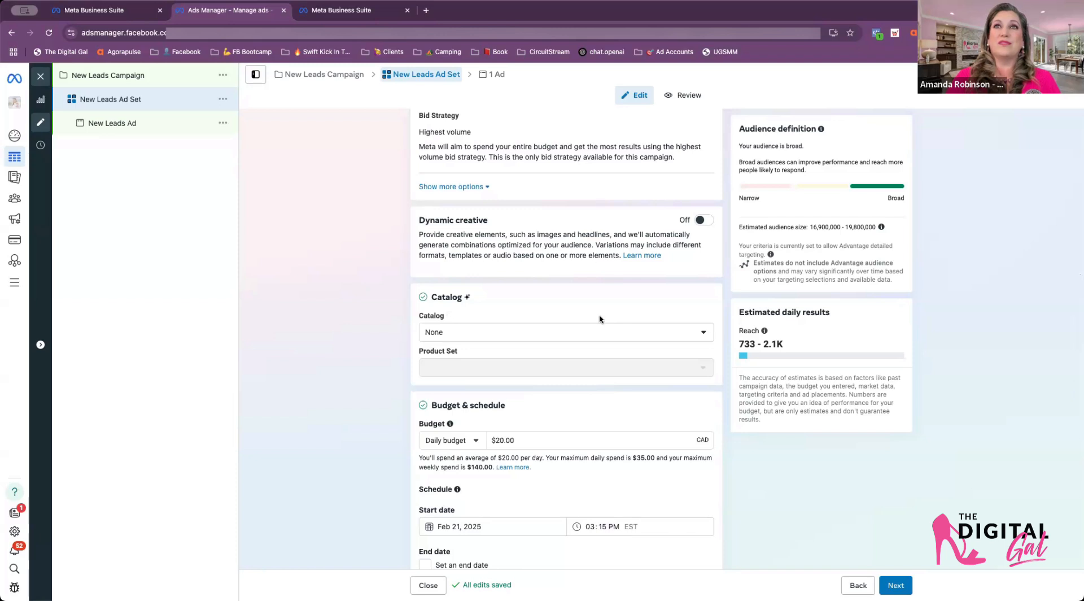
scroll(597, 300, down, 1)
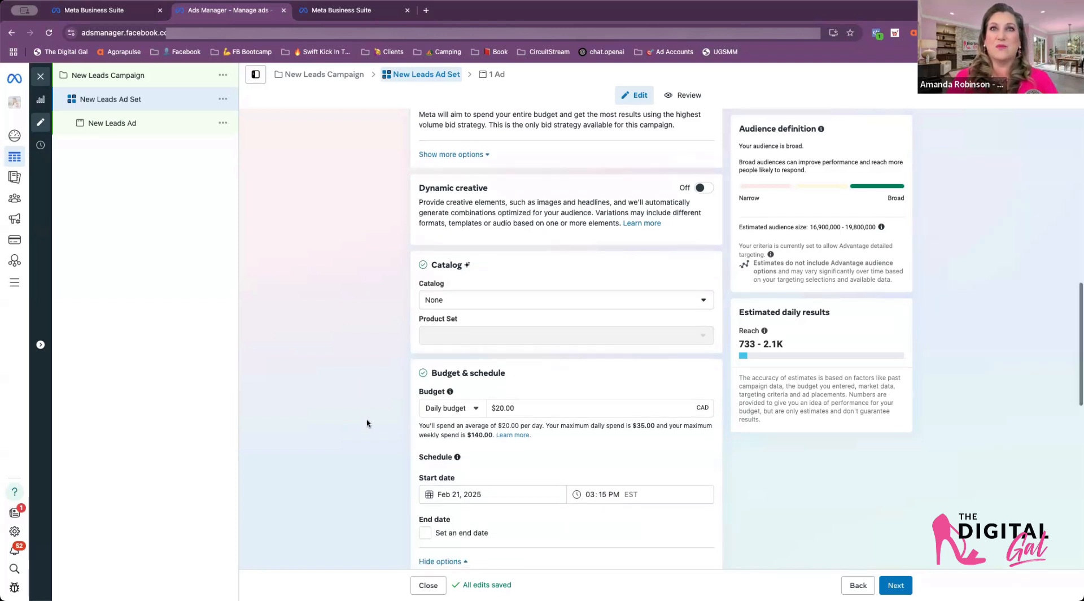
Switch the ad set to a lifetime budget and set the amount to $100.00 CAD
scroll(368, 425, down, 2)
click(466, 343)
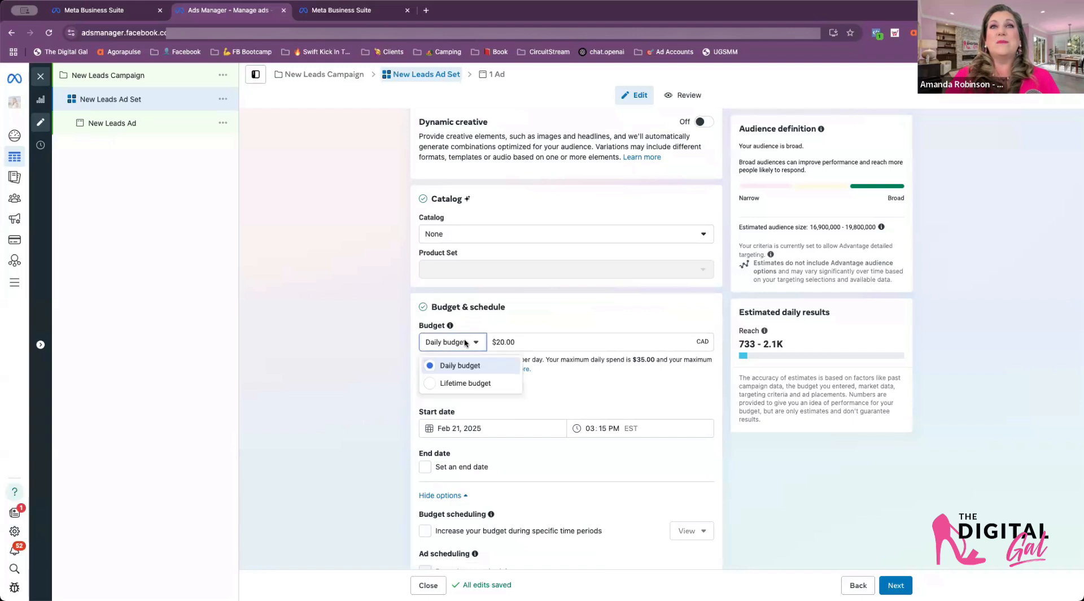
click(452, 383)
click(510, 346)
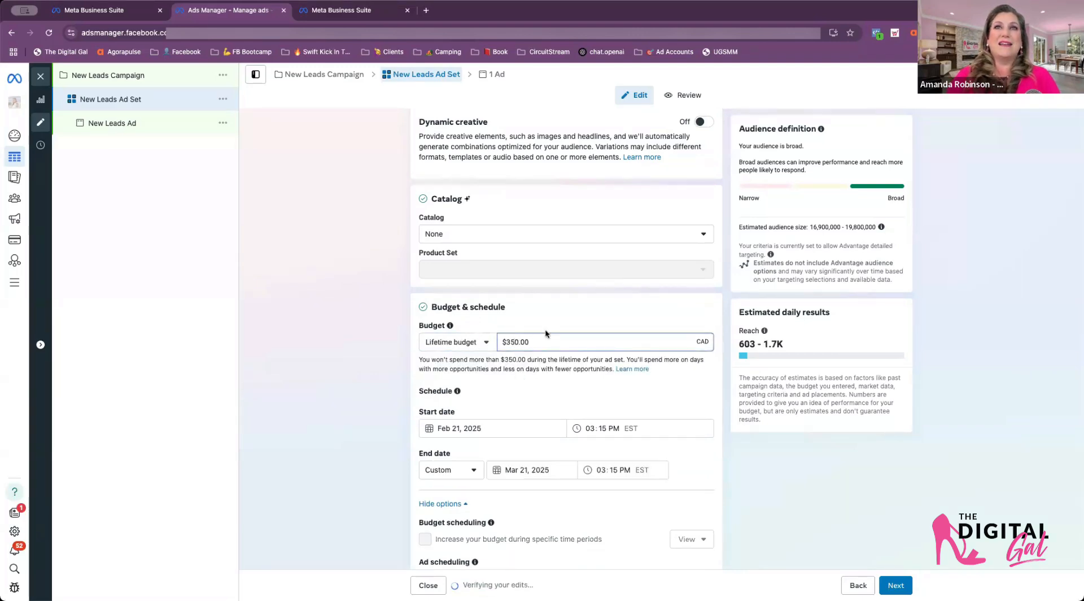
key(BackSpace)
key(BackSpace)
key(BackSpace)
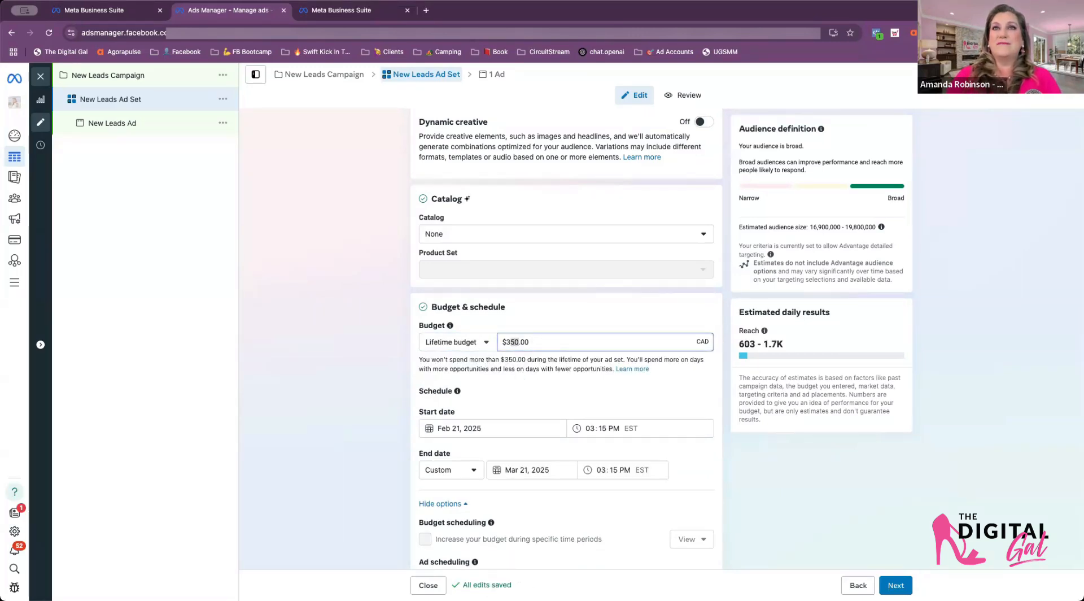
text(100)
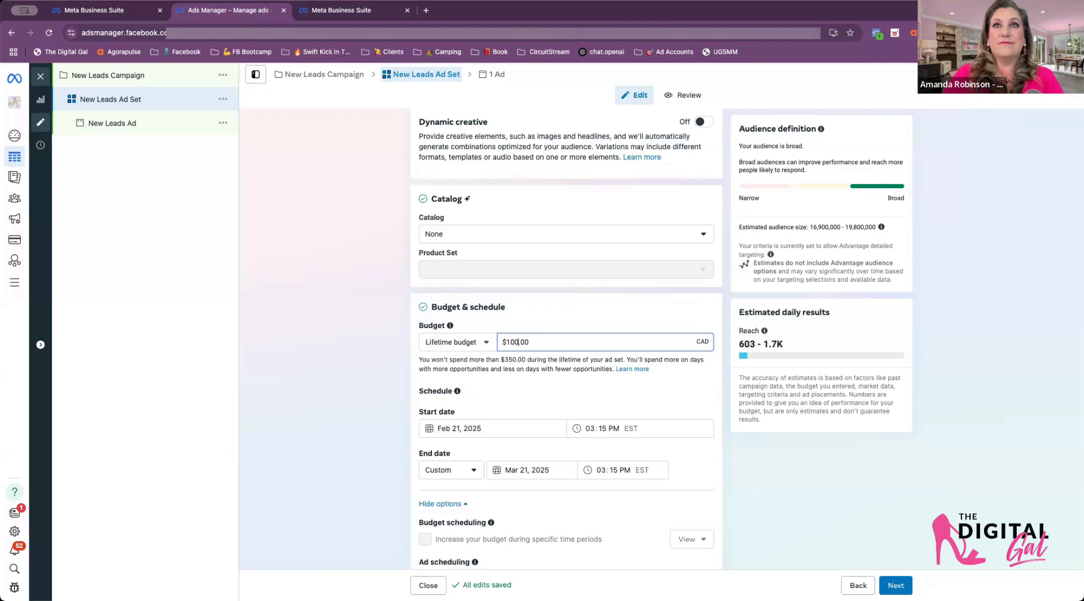
click(367, 348)
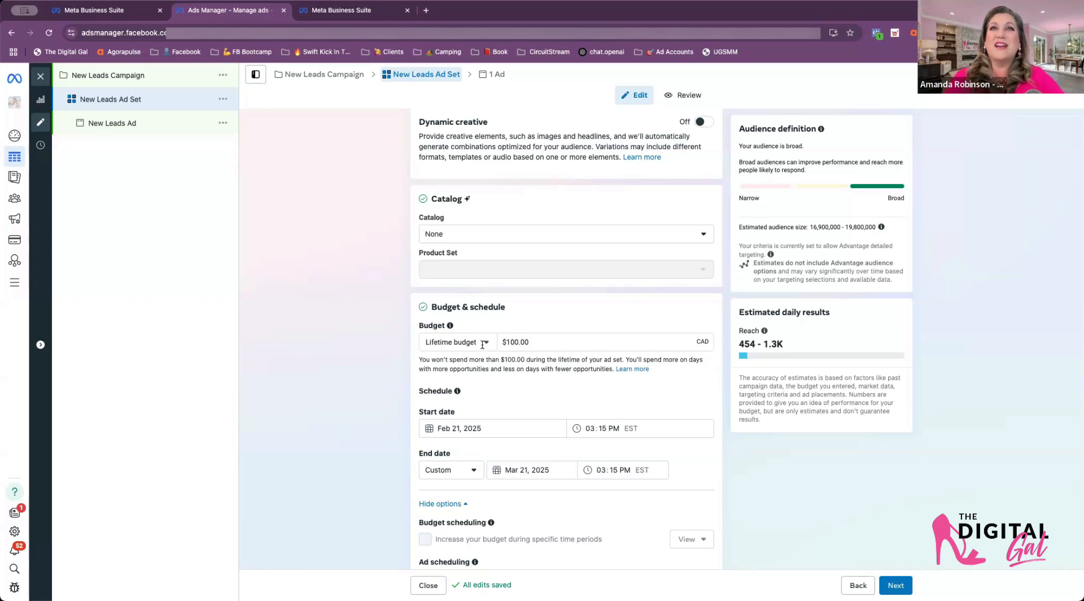
click(537, 342)
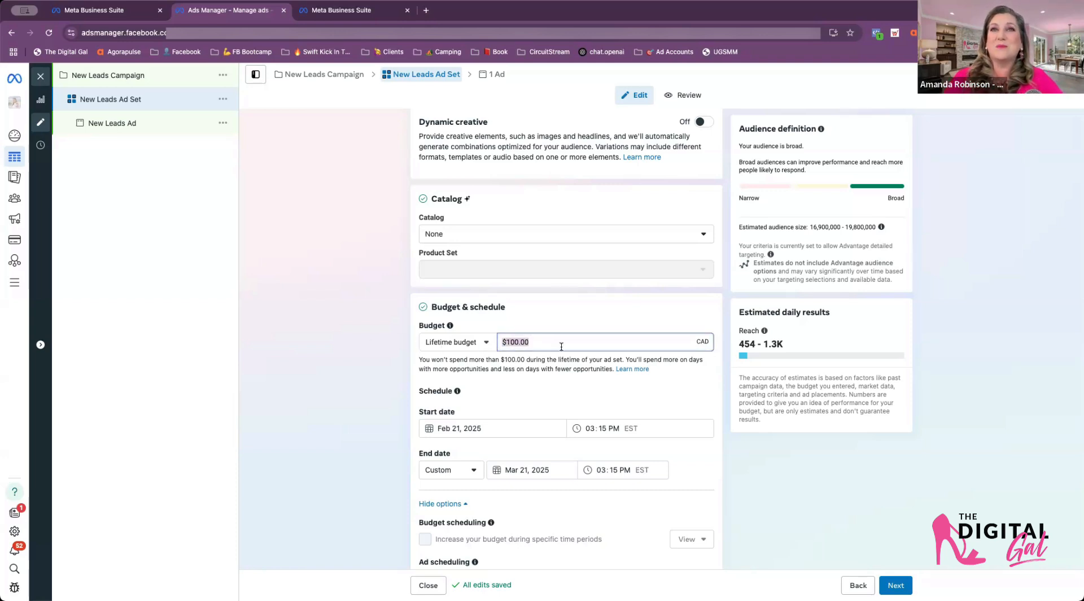
drag(557, 347, 494, 341)
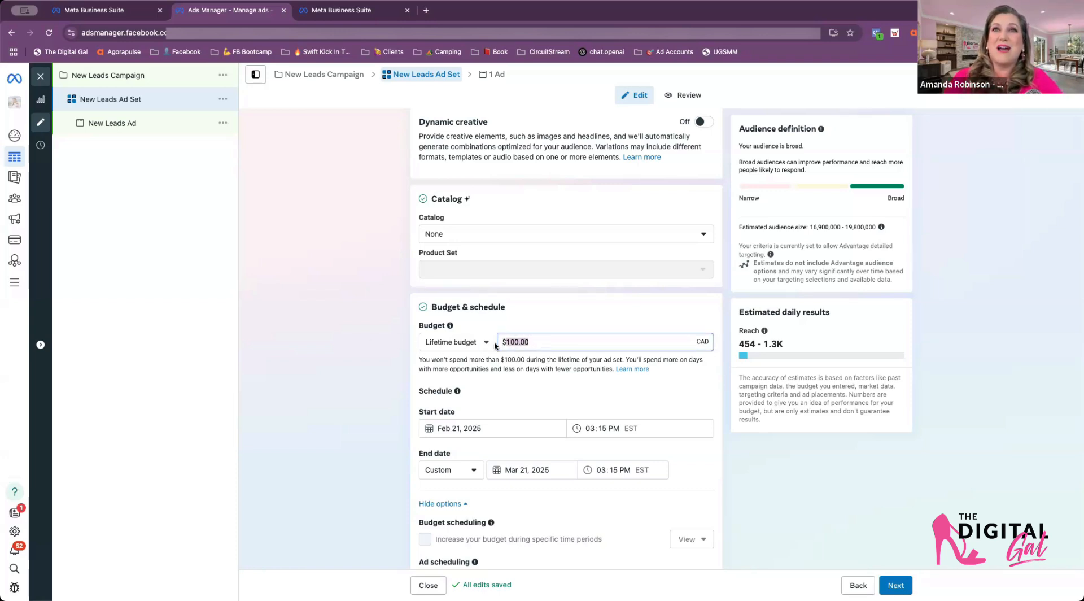
click(560, 342)
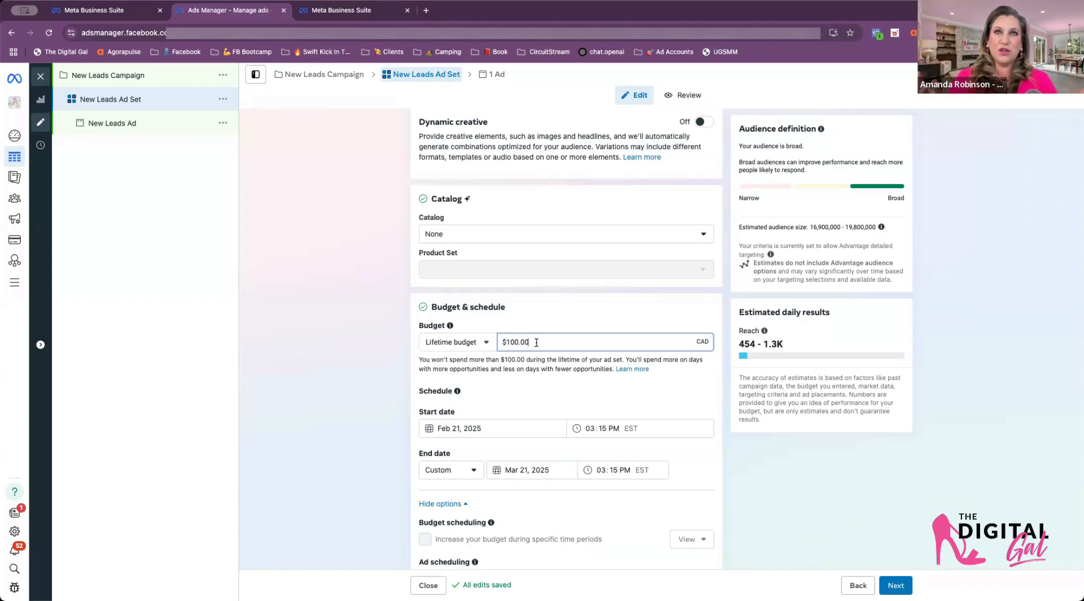
drag(495, 342, 558, 342)
click(558, 342)
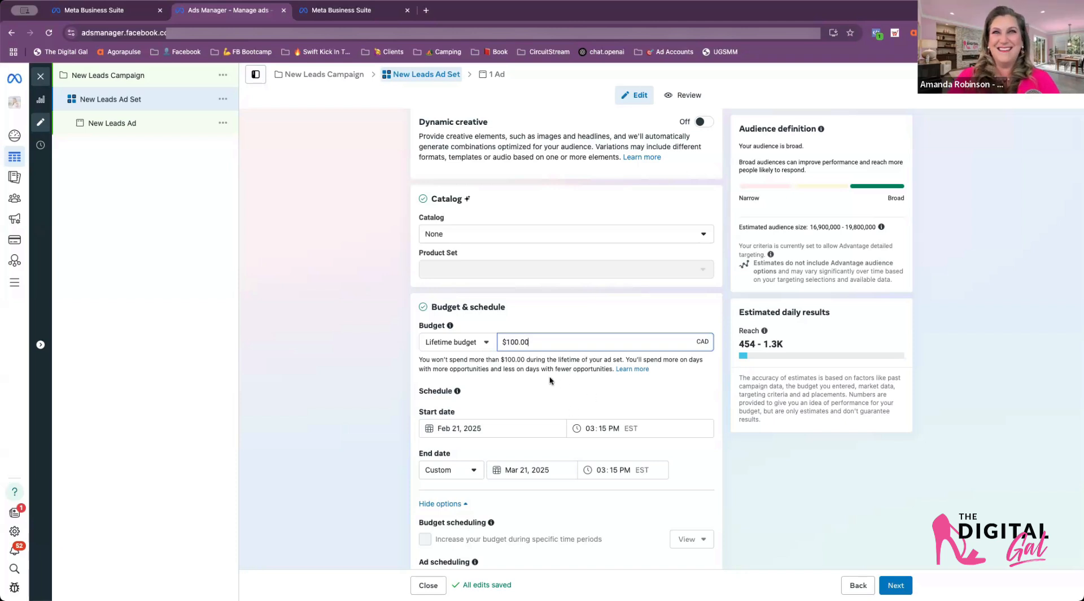
Set the ad set's end date to Feb 27, 2025
scroll(550, 380, down, 2)
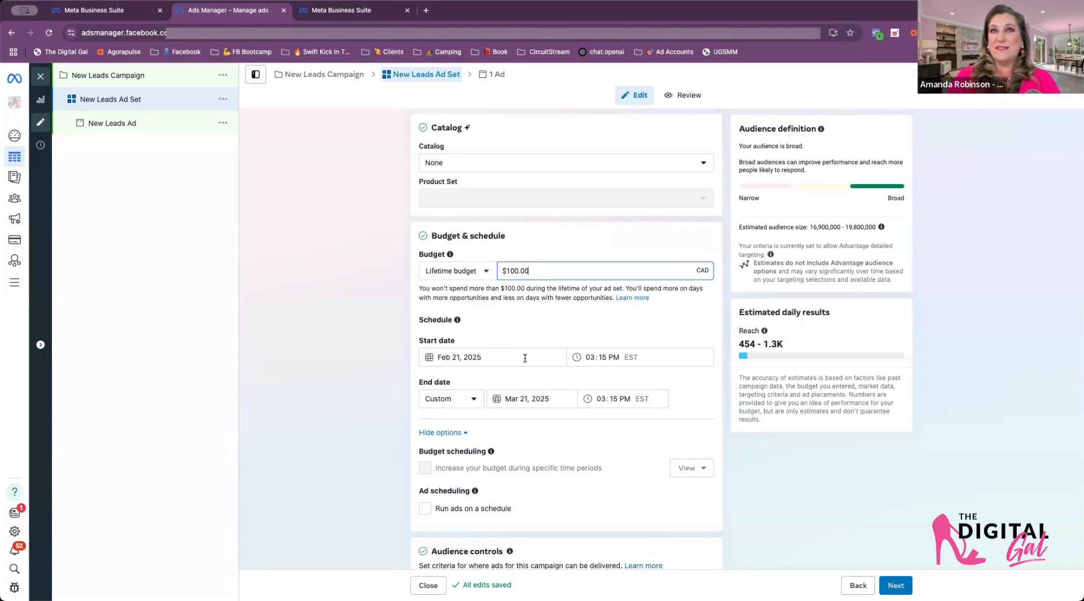
click(542, 399)
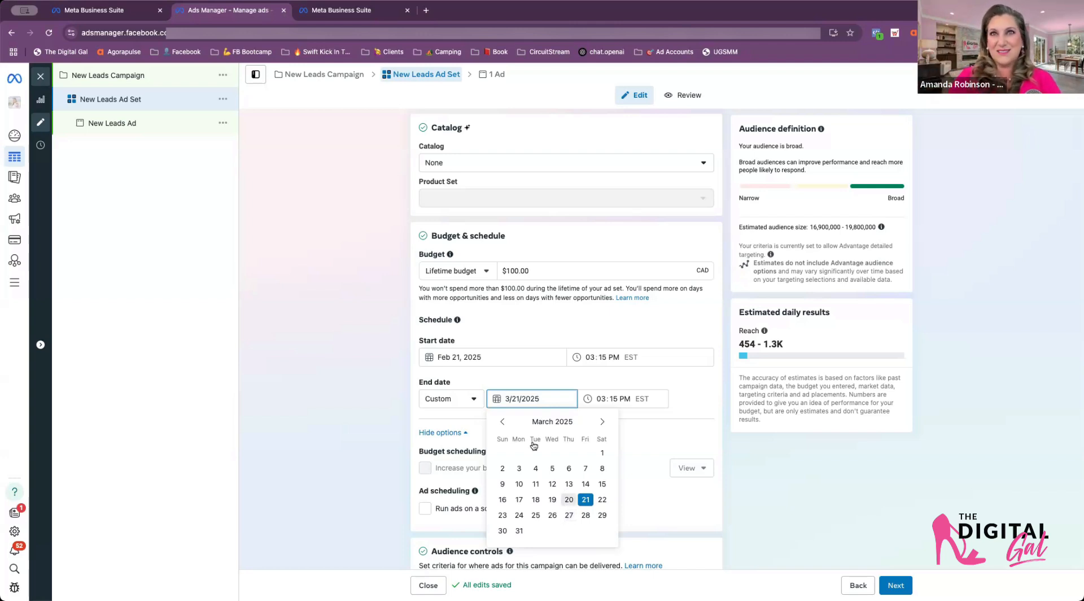
click(503, 423)
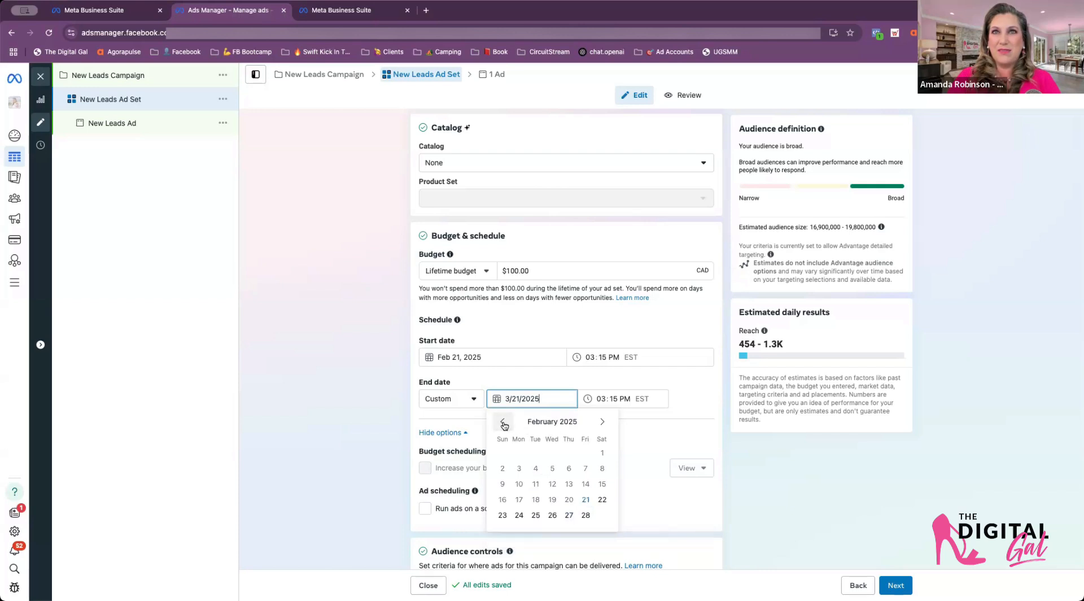
click(569, 515)
Add the country United States to the included locations in the audience controls
scroll(557, 405, down, 5)
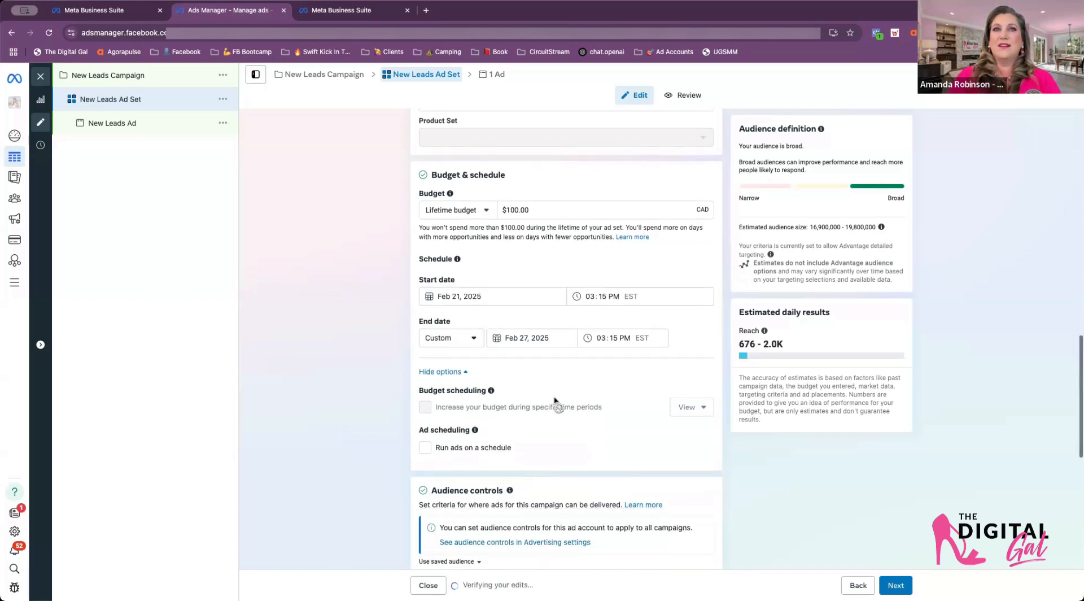
scroll(588, 417, down, 2)
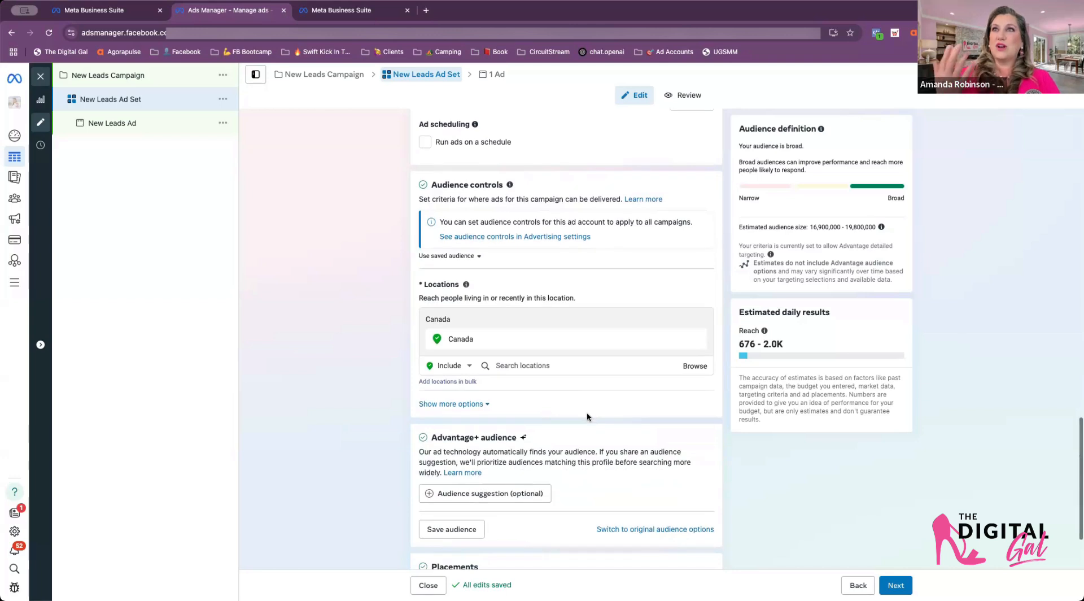
click(511, 363)
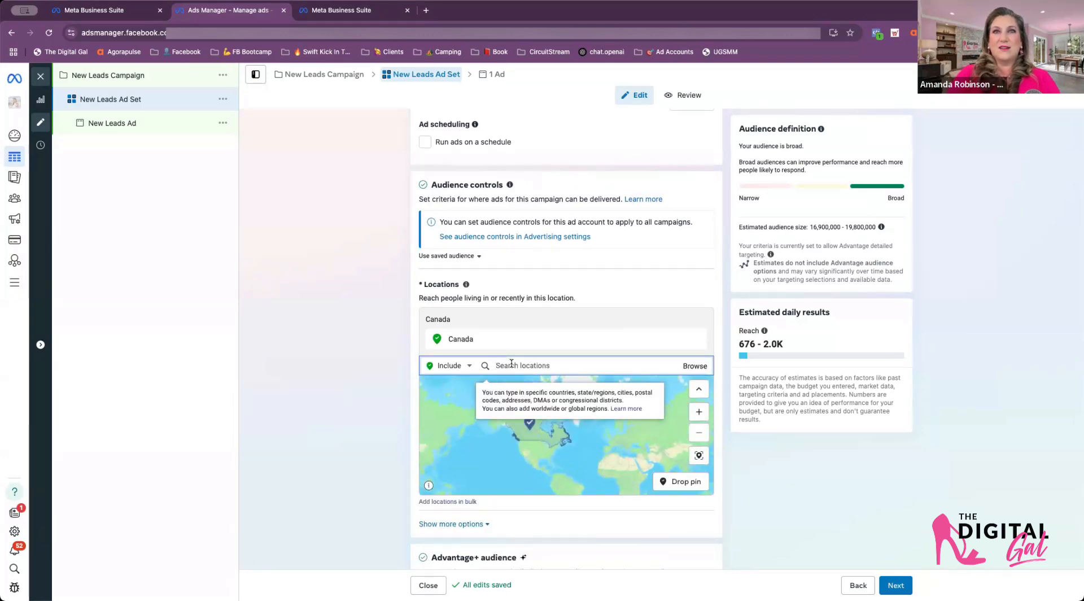
text(united states)
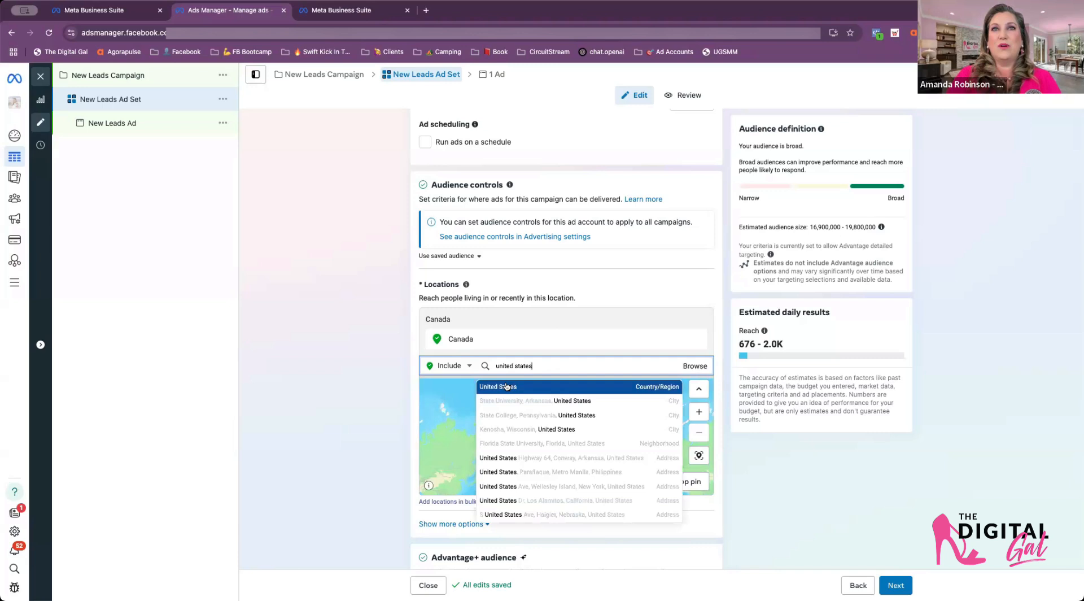
click(507, 388)
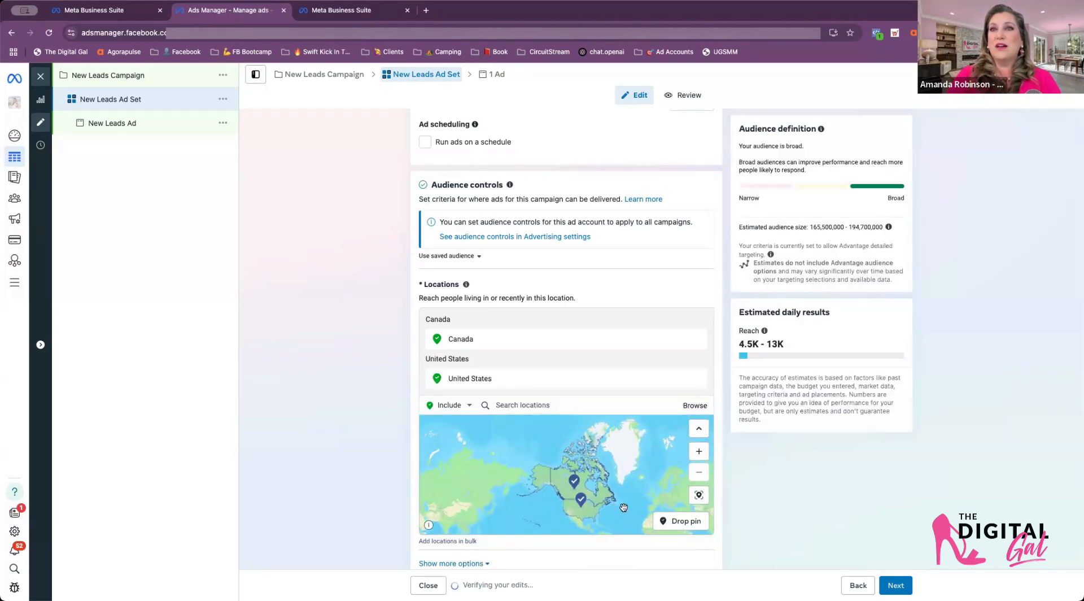
click(684, 523)
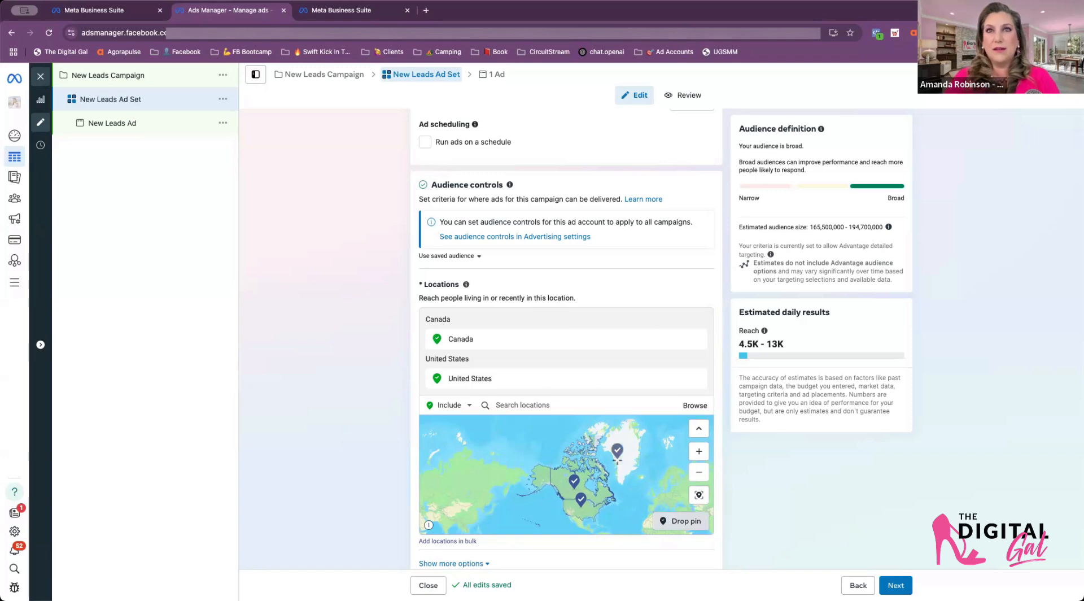
key(Escape)
click(656, 206)
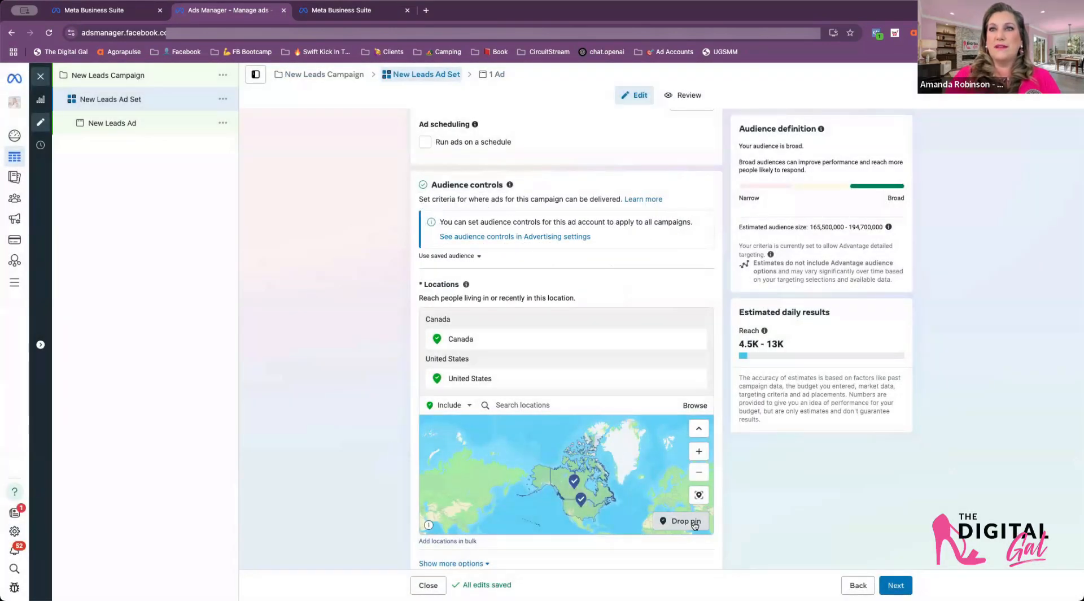
scroll(573, 506, up, 2)
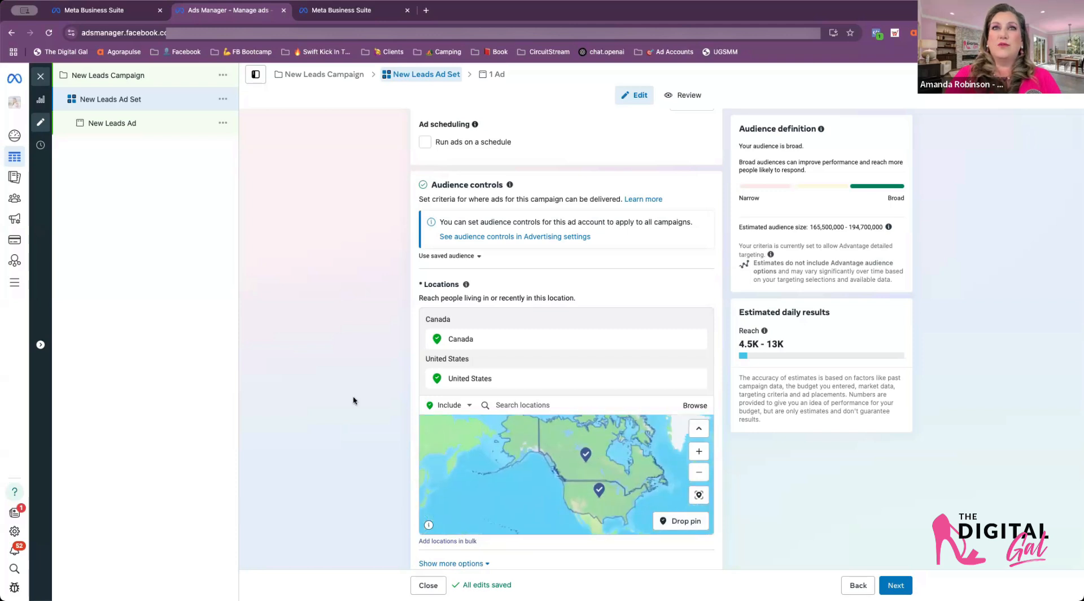
scroll(364, 399, down, 5)
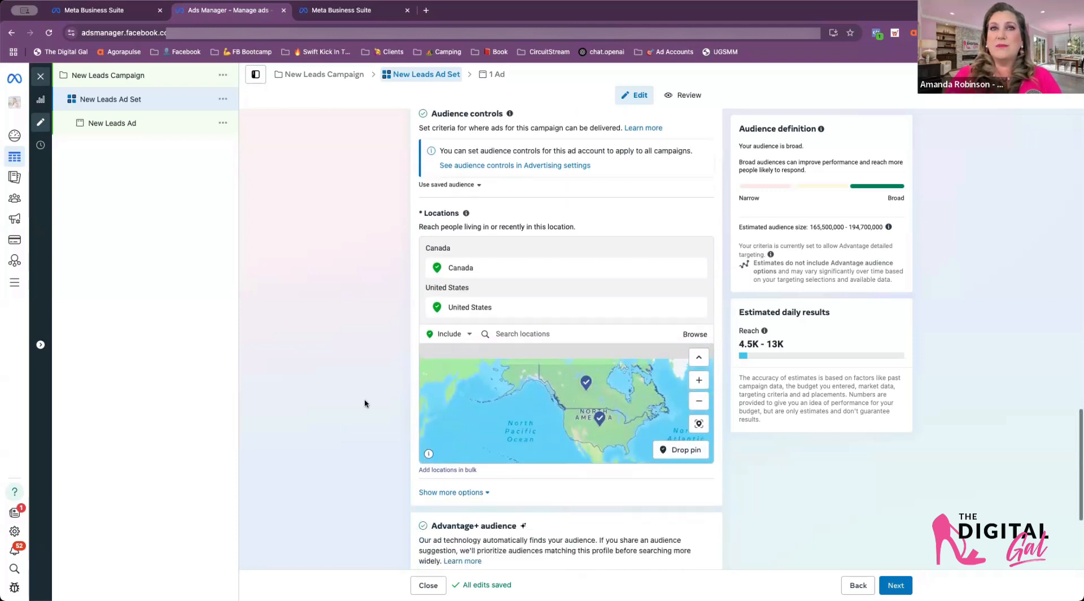
Expand the optional audience suggestion under Advantage+ audience and add Facebook Page admins to the detailed targeting
scroll(365, 401, down, 1)
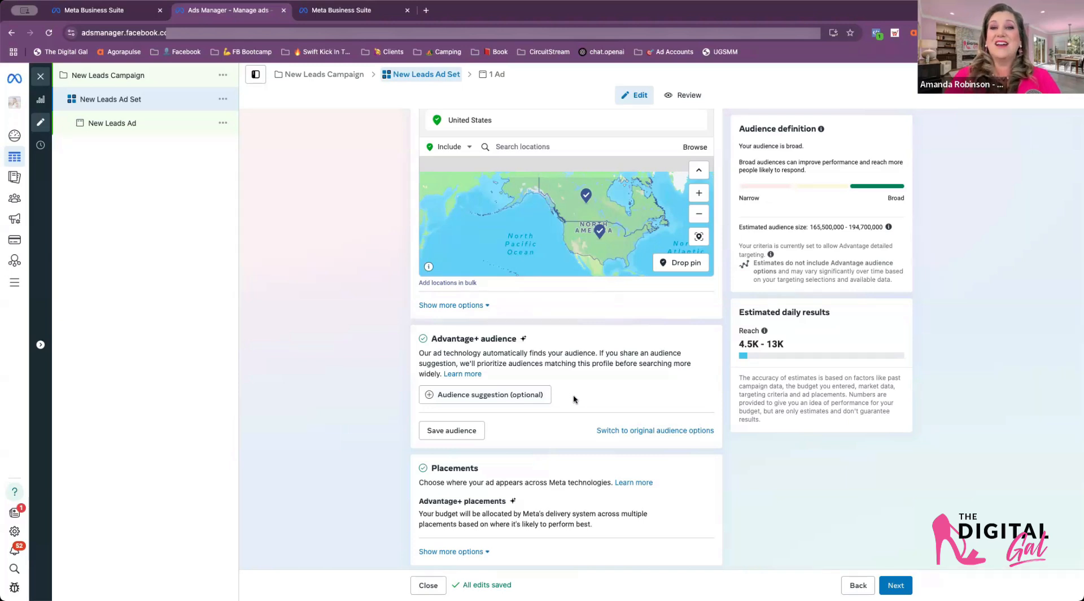
drag(531, 338, 431, 338)
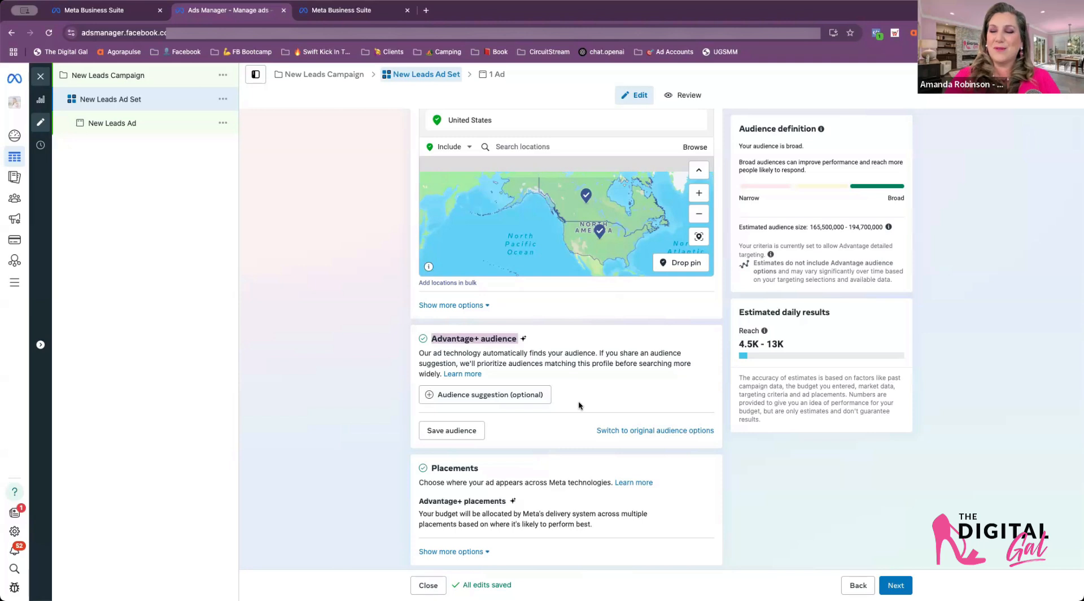
click(491, 395)
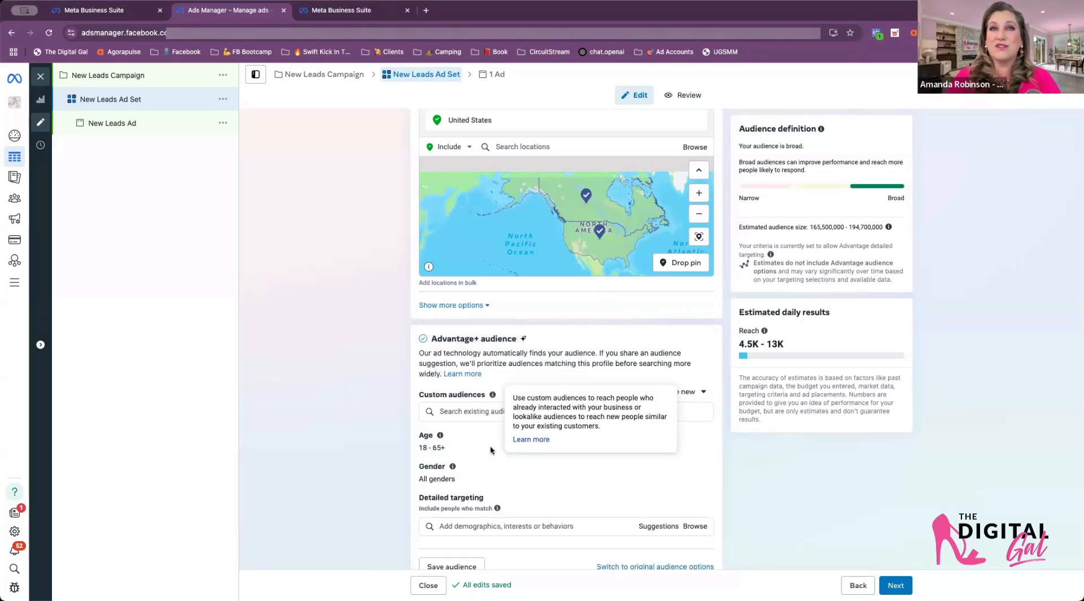
scroll(491, 446, down, 1)
scroll(491, 450, down, 1)
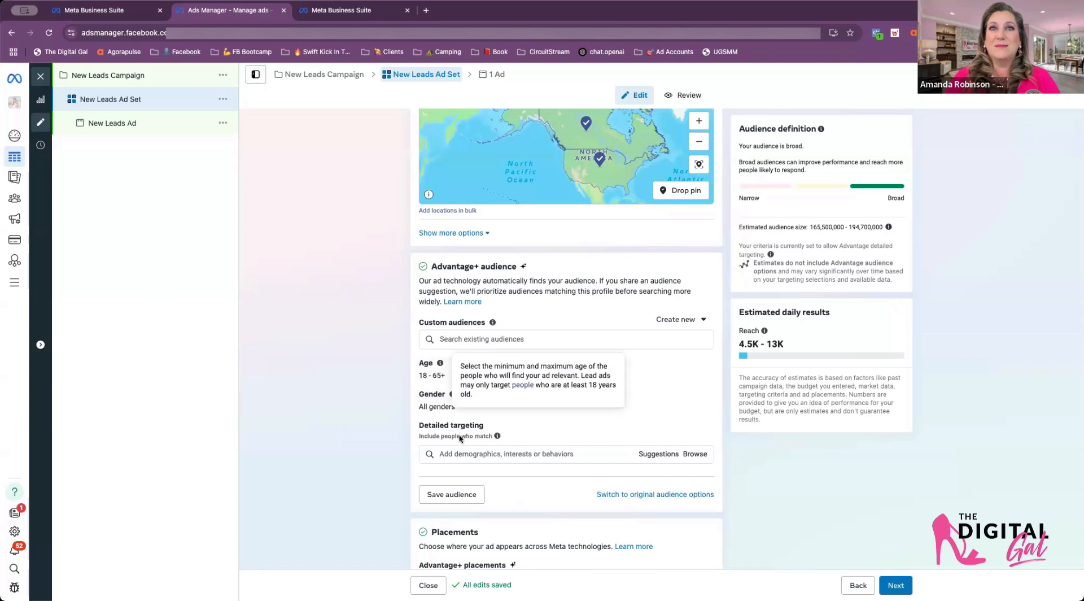
click(452, 453)
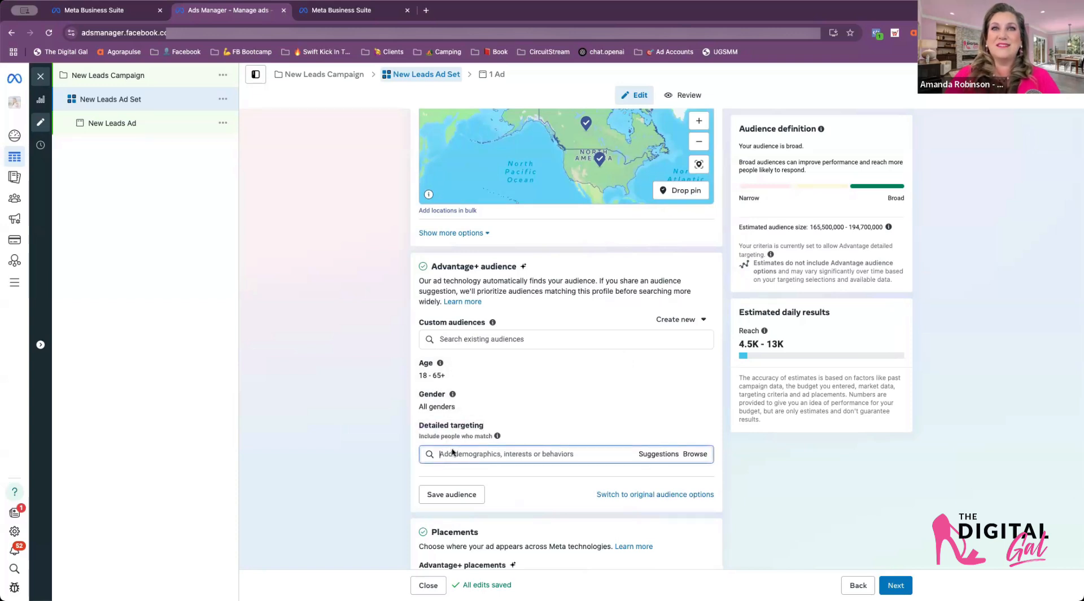
text(Face)
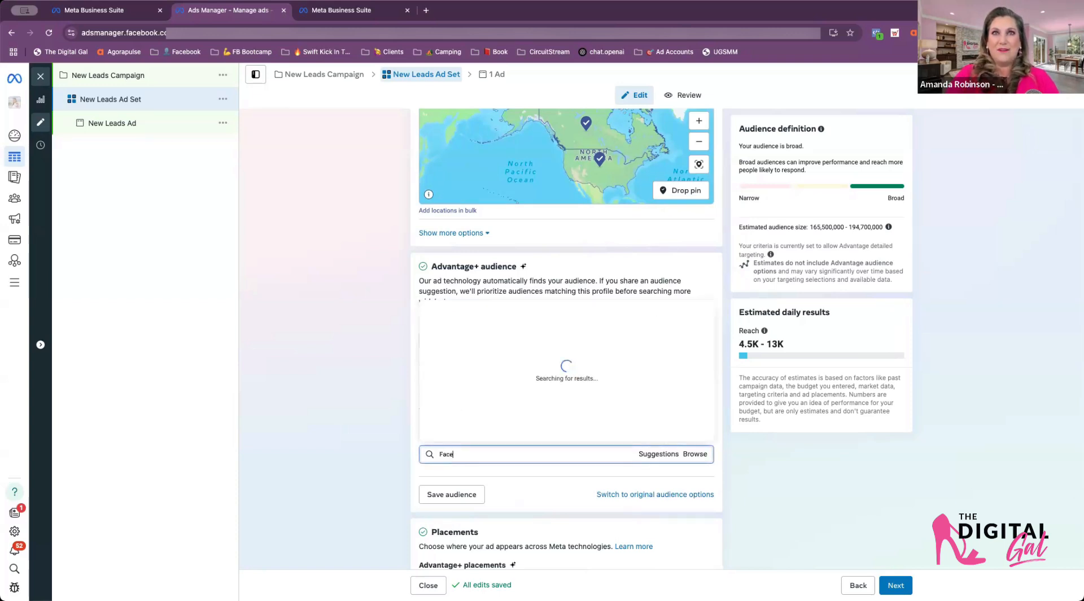
text(book Admin)
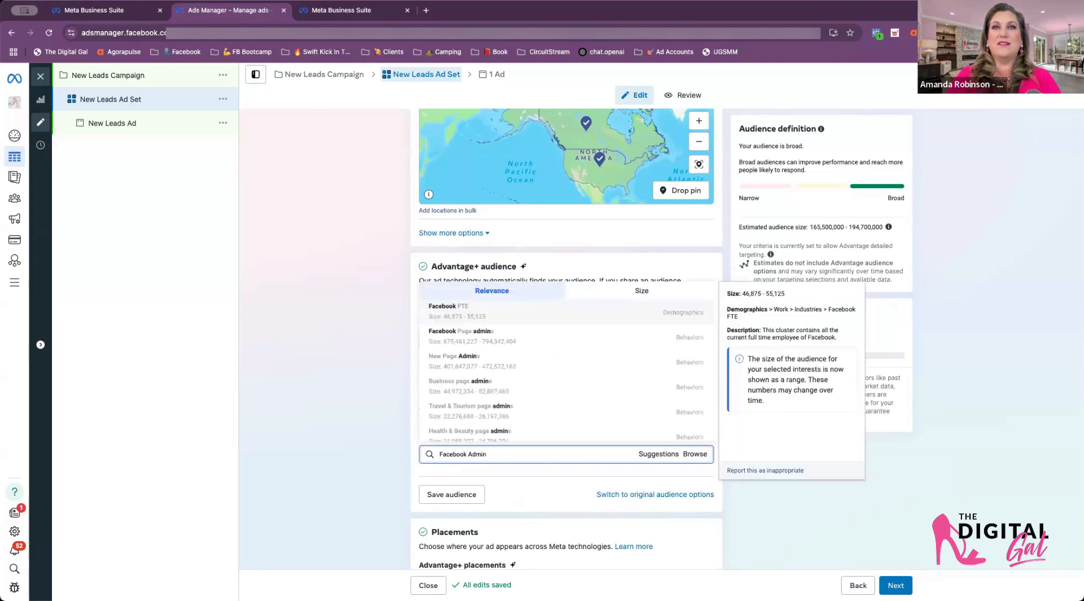
click(500, 327)
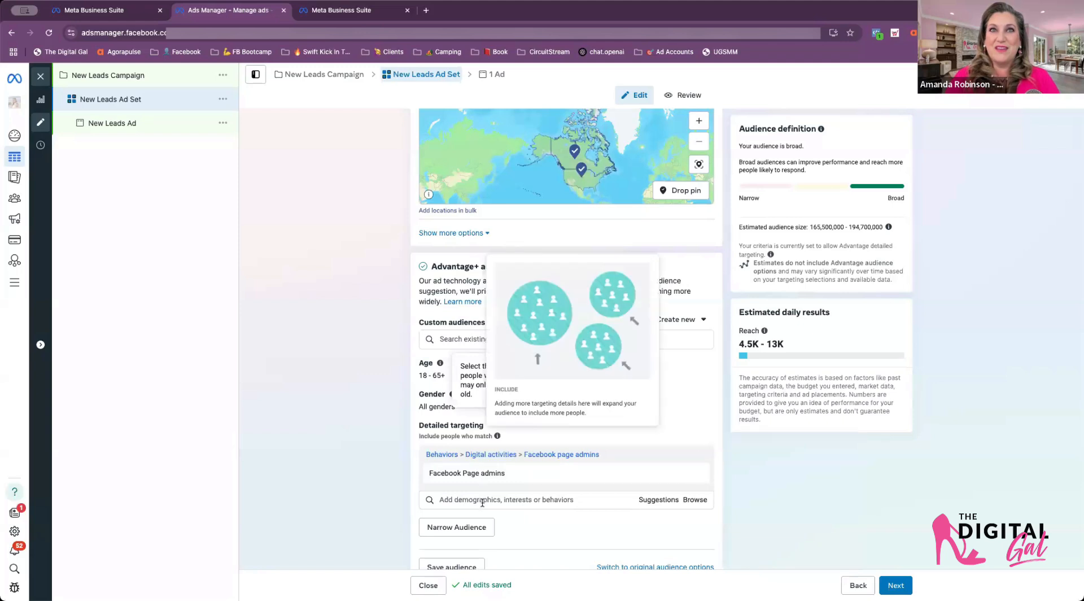
Add the suggested behavior Business page admins to the detailed targeting and check the estimated audience size
click(670, 505)
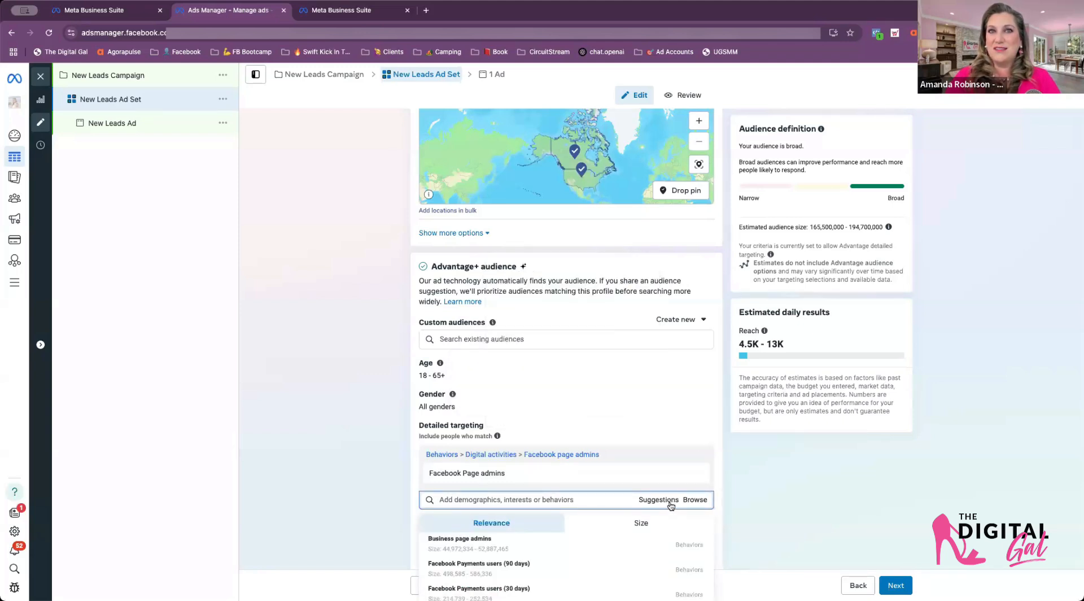
scroll(524, 536, down, 3)
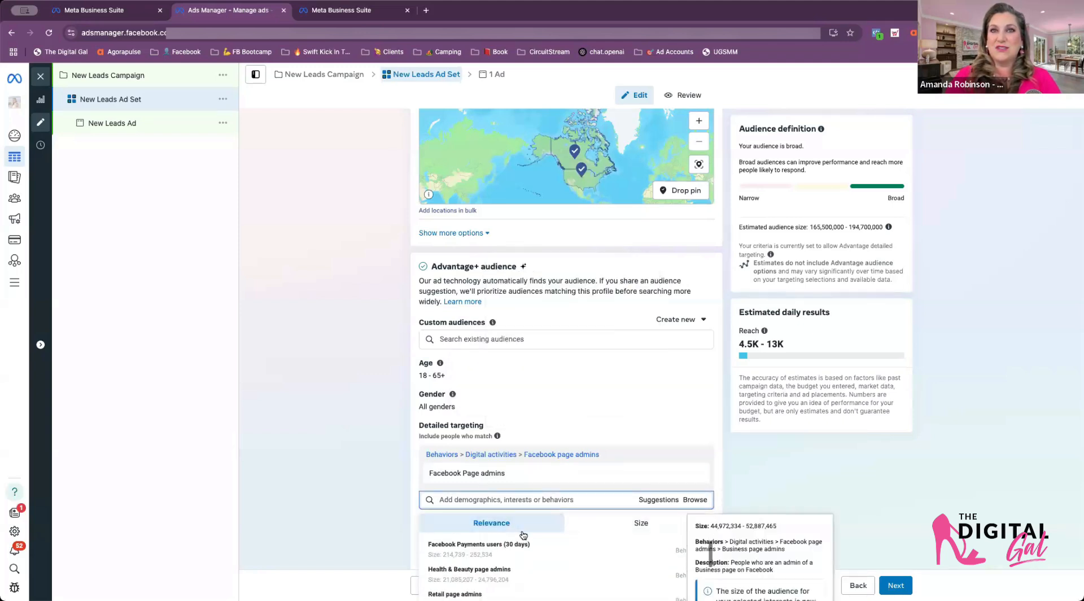
scroll(314, 430, down, 3)
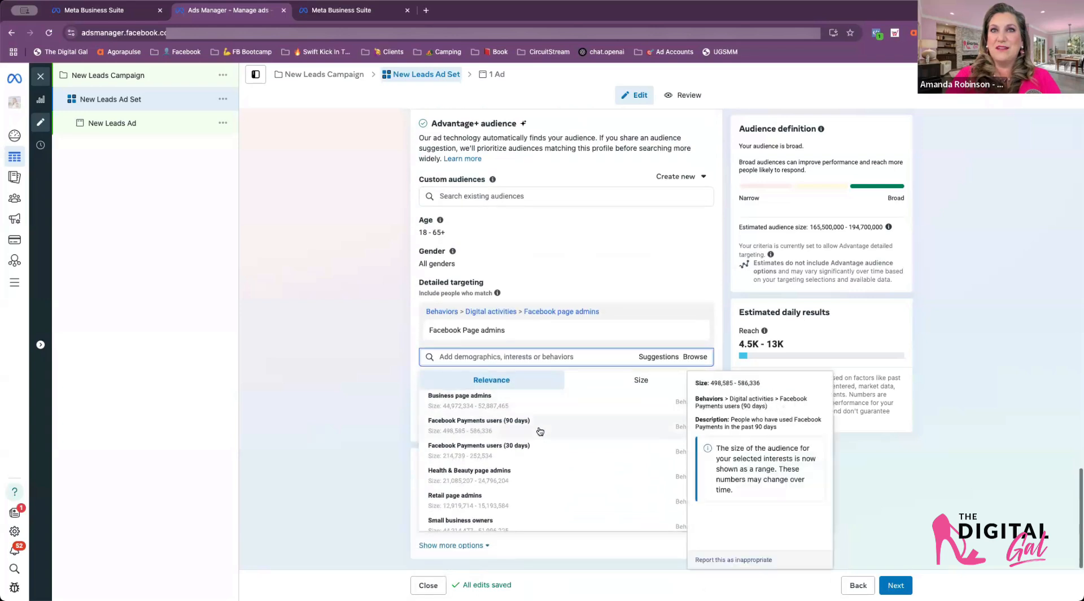
click(481, 401)
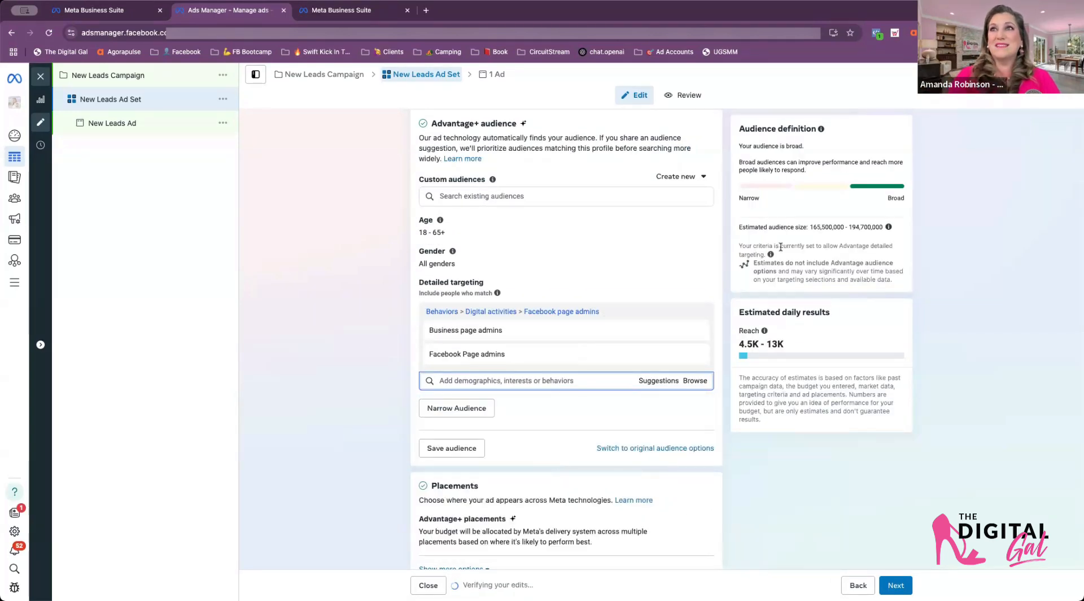
drag(849, 227, 885, 228)
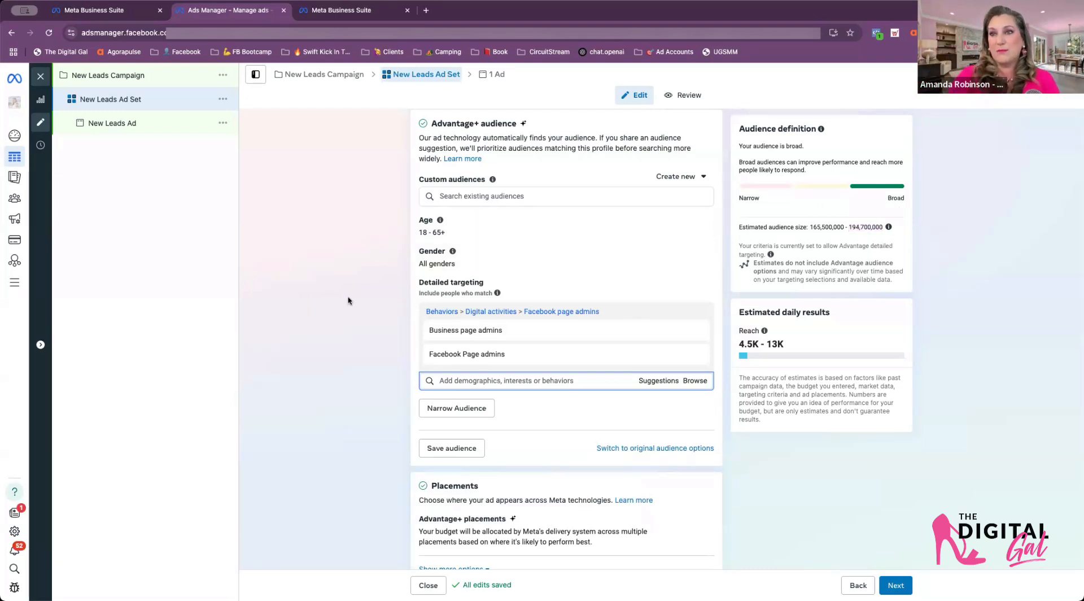
Switch the ad set to manual placements and exclude Facebook Marketplace from the Feeds placements
scroll(376, 368, down, 1)
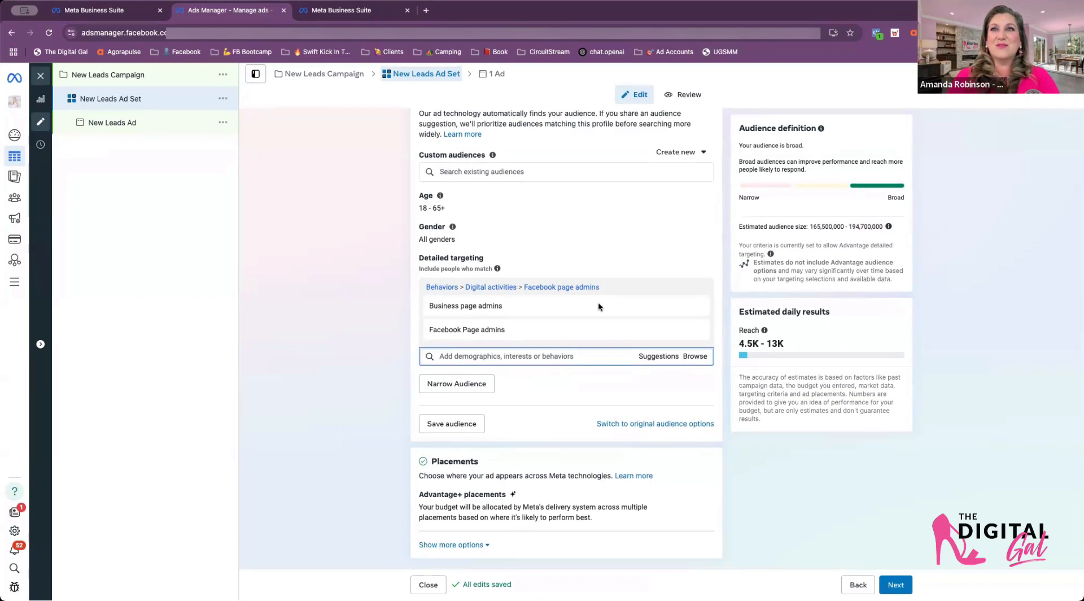
click(703, 501)
scroll(390, 457, down, 1)
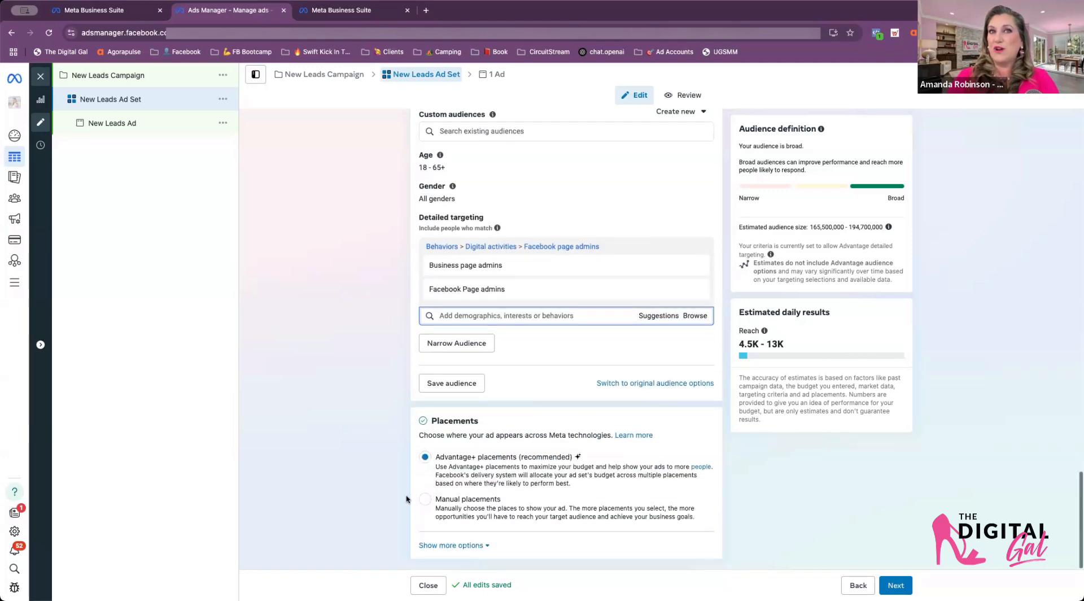
click(426, 500)
scroll(376, 457, down, 4)
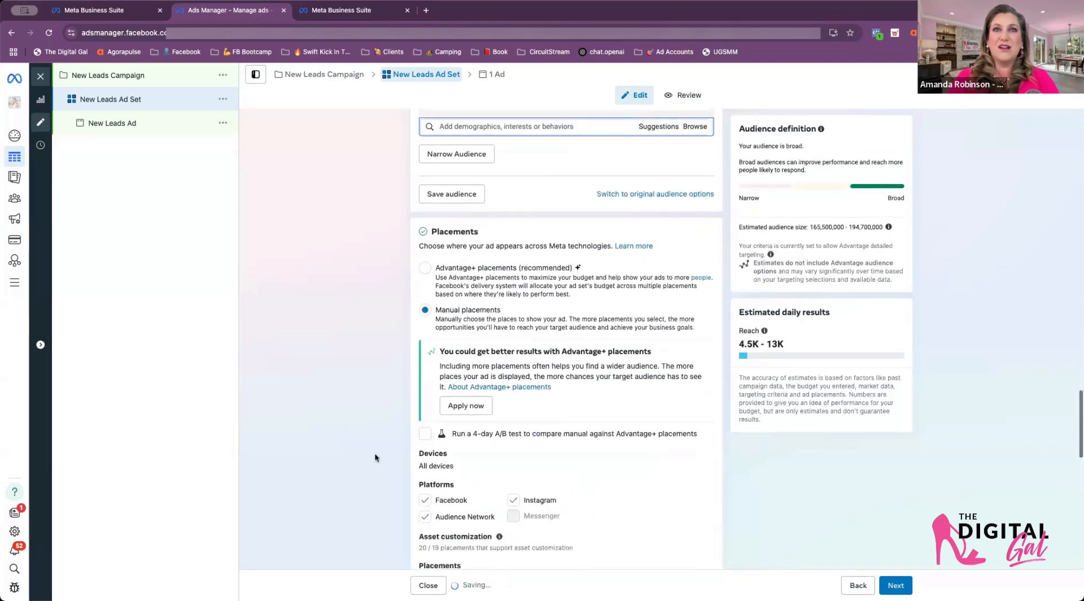
scroll(376, 457, down, 5)
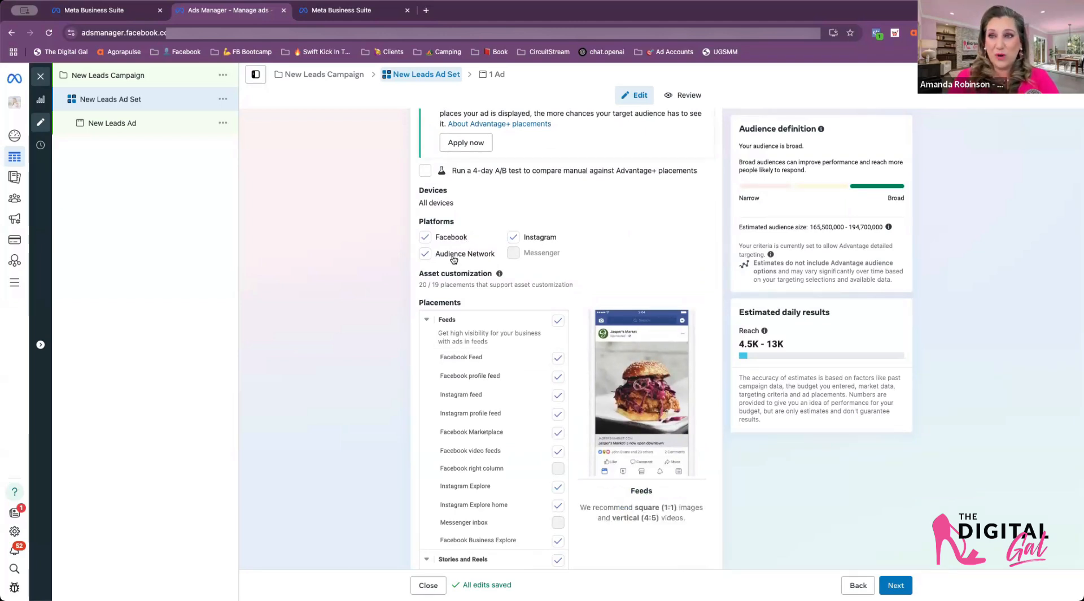
scroll(469, 282, down, 1)
scroll(385, 330, down, 2)
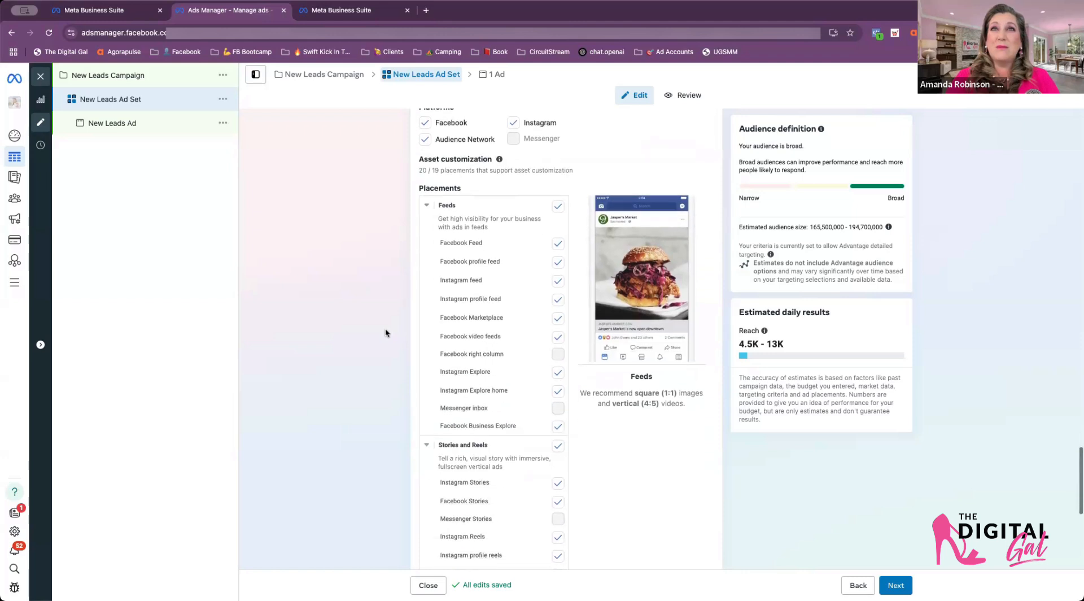
click(558, 319)
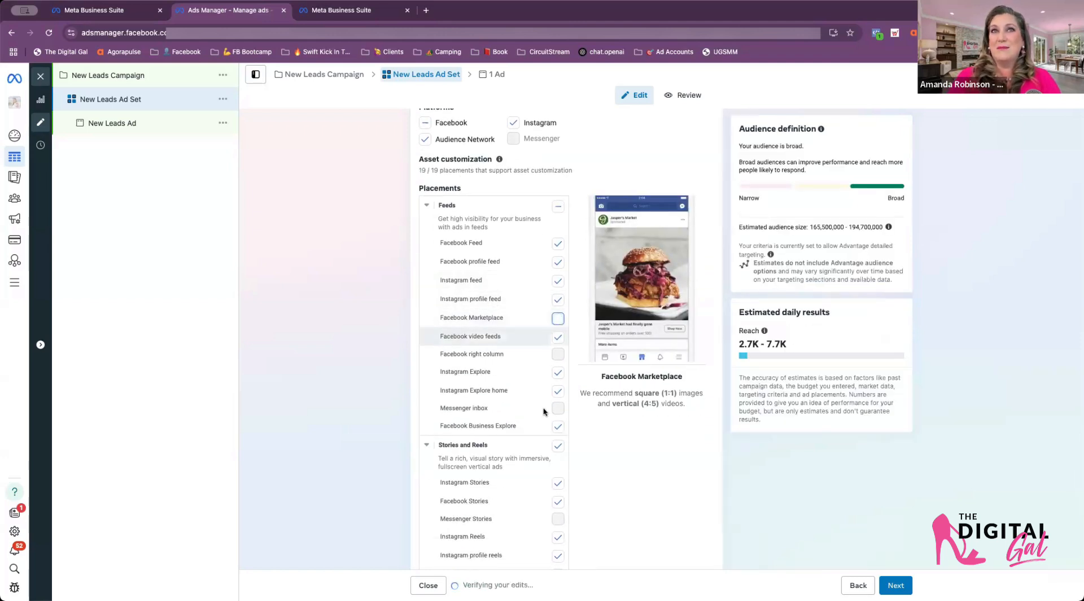
Exclude Ads on Facebook Reels from the in-stream ads for videos and reels placements
scroll(544, 411, down, 6)
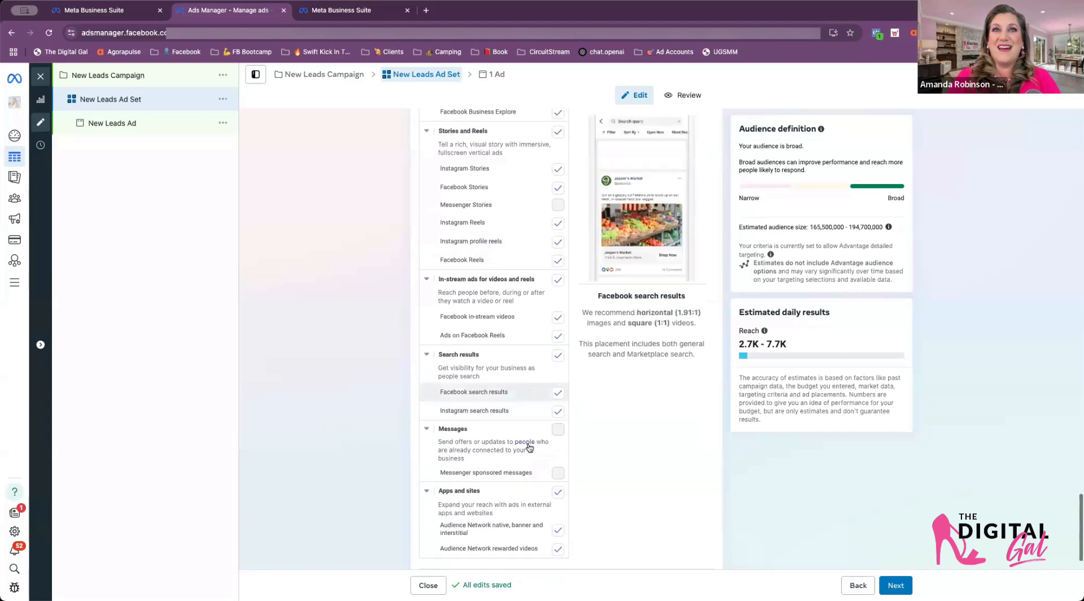
scroll(508, 474, down, 2)
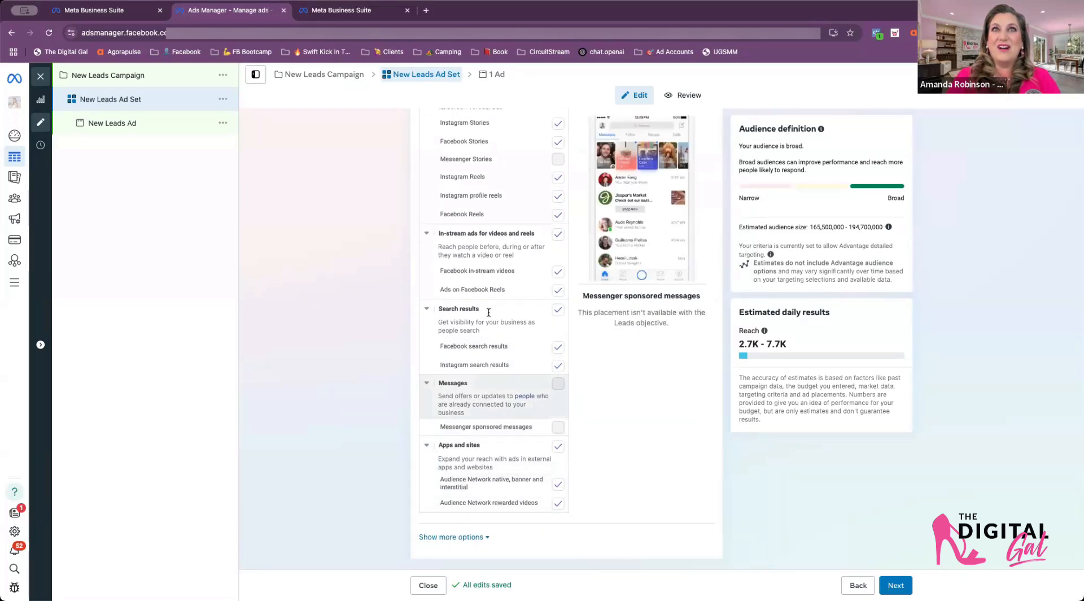
drag(511, 292, 441, 292)
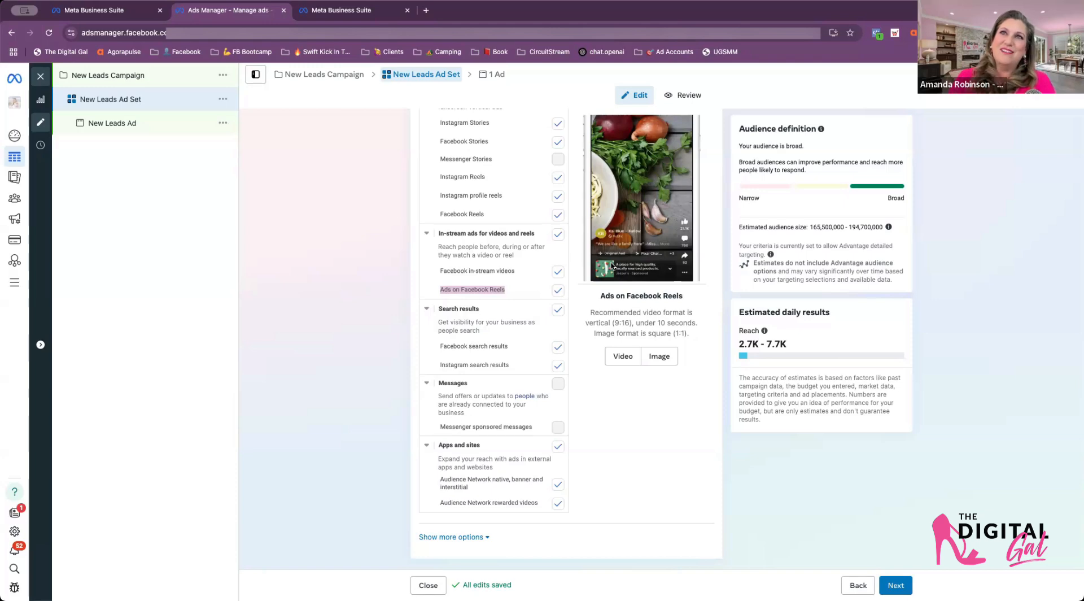
click(559, 289)
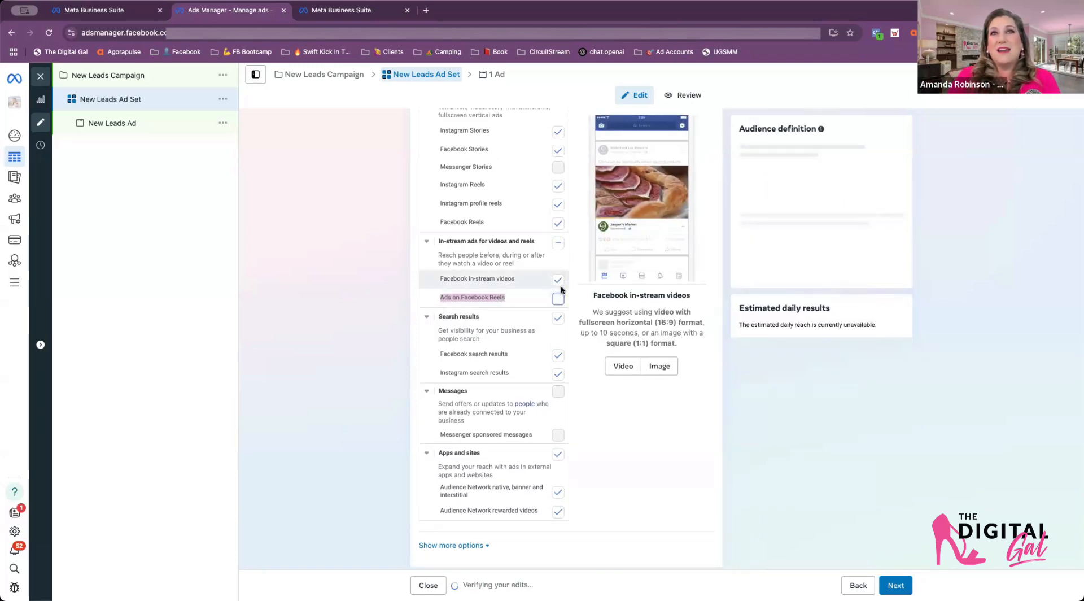
Switch the ad set back to the recommended Advantage+ placements
scroll(561, 289, up, 8)
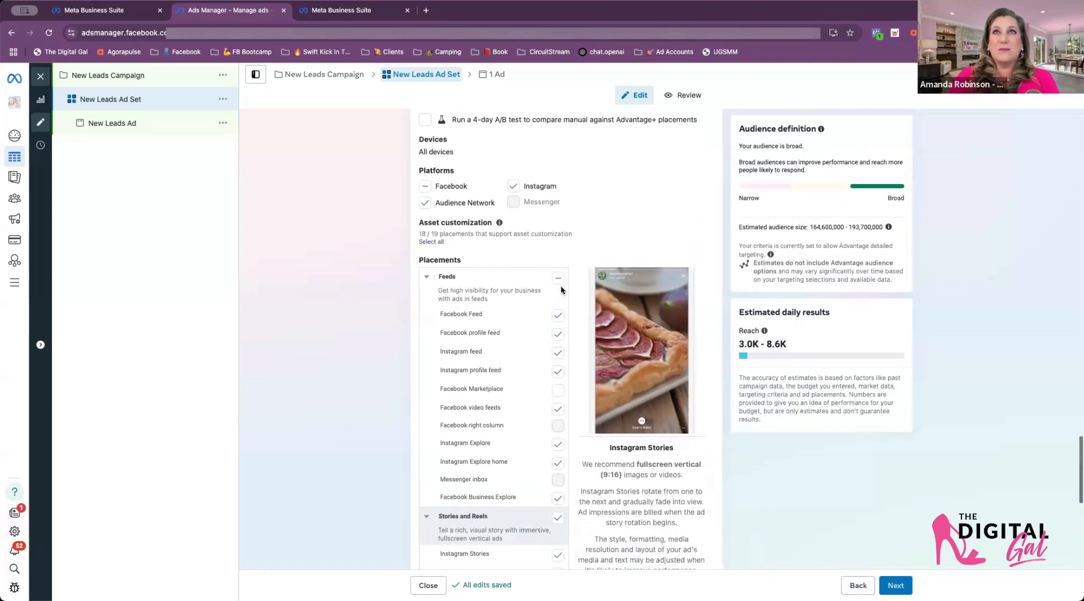
scroll(562, 290, up, 1)
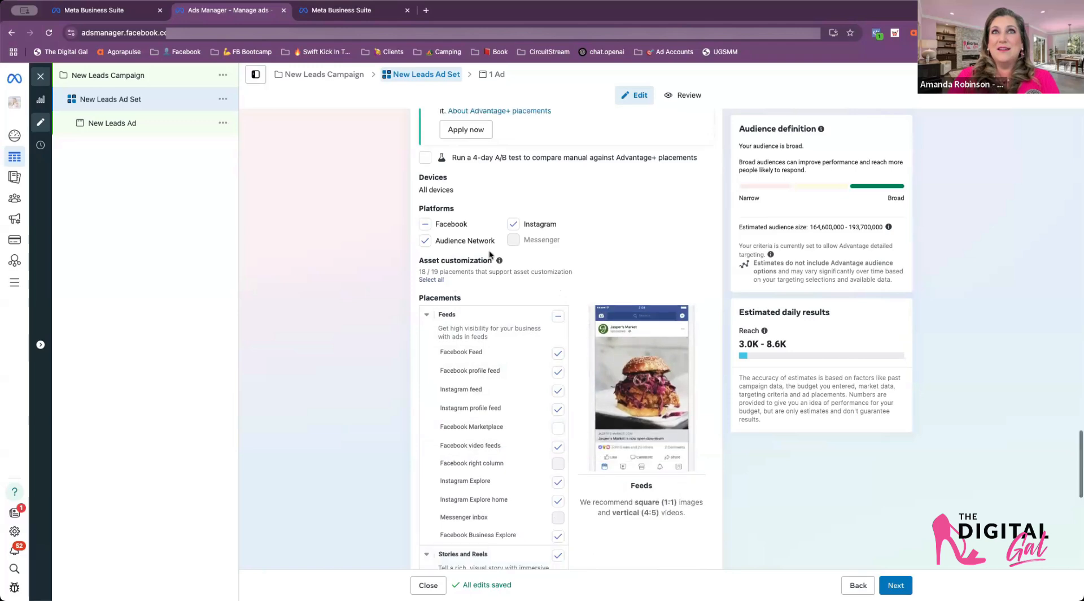
scroll(489, 250, up, 5)
click(427, 211)
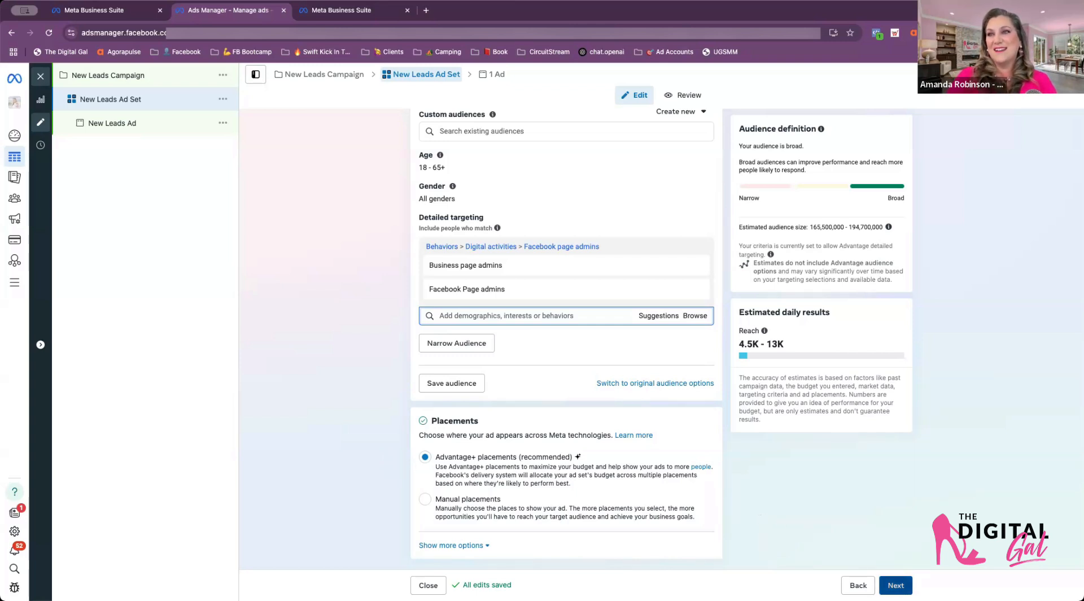
Continue to the ad level and review the ad's identity, ad setup options, format and instant form destination choices
click(896, 585)
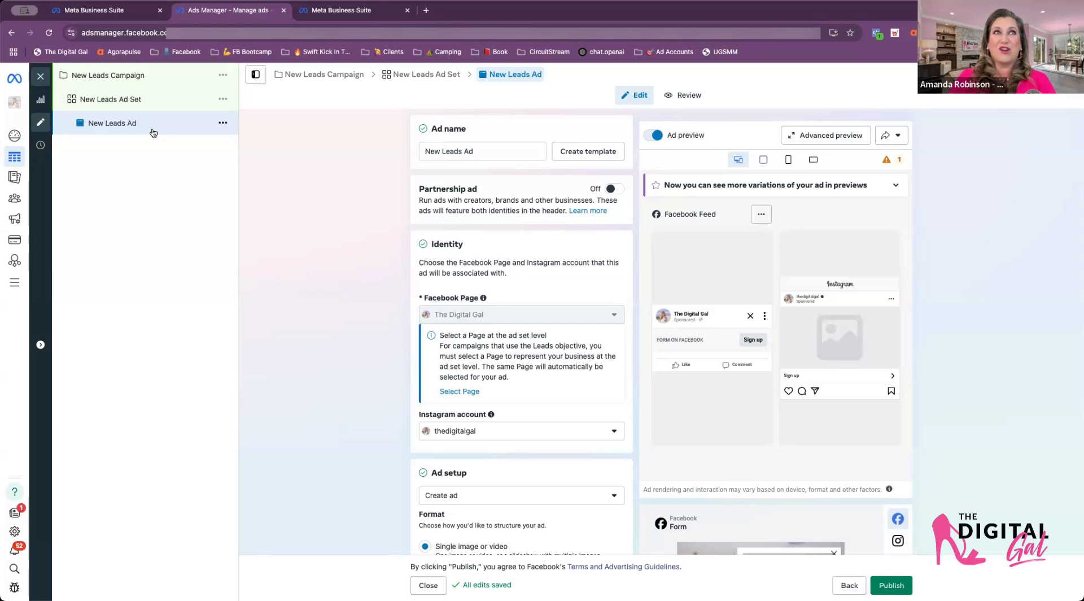
scroll(476, 270, down, 1)
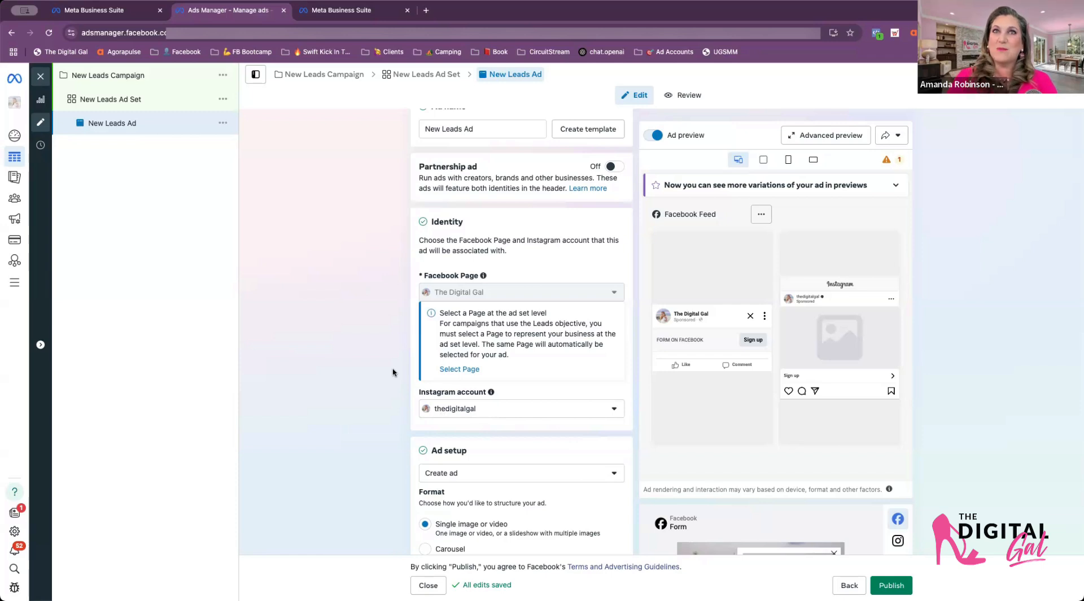
scroll(440, 296, down, 5)
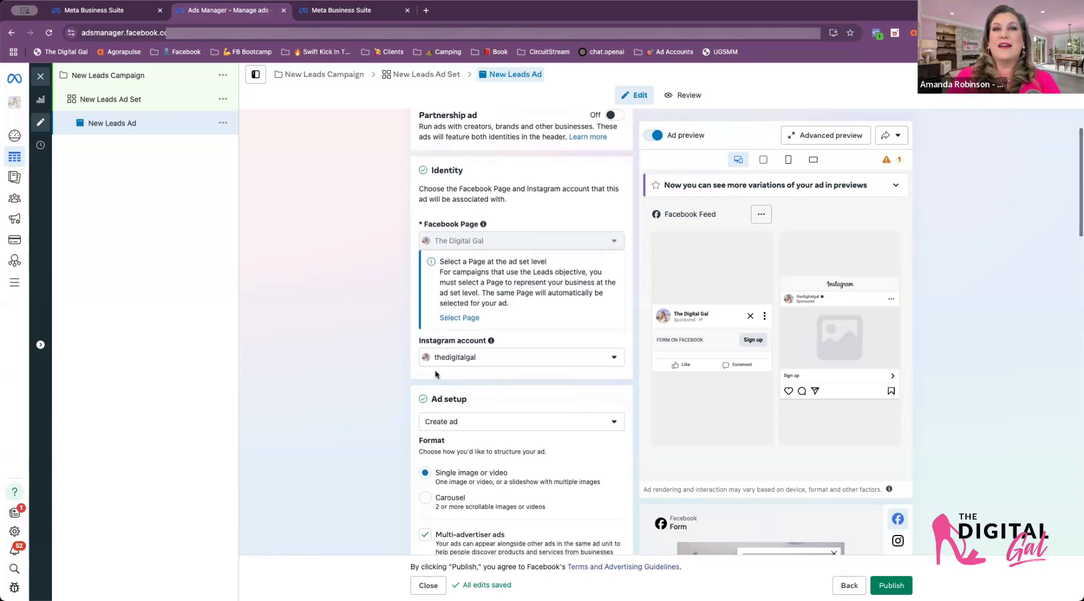
click(492, 336)
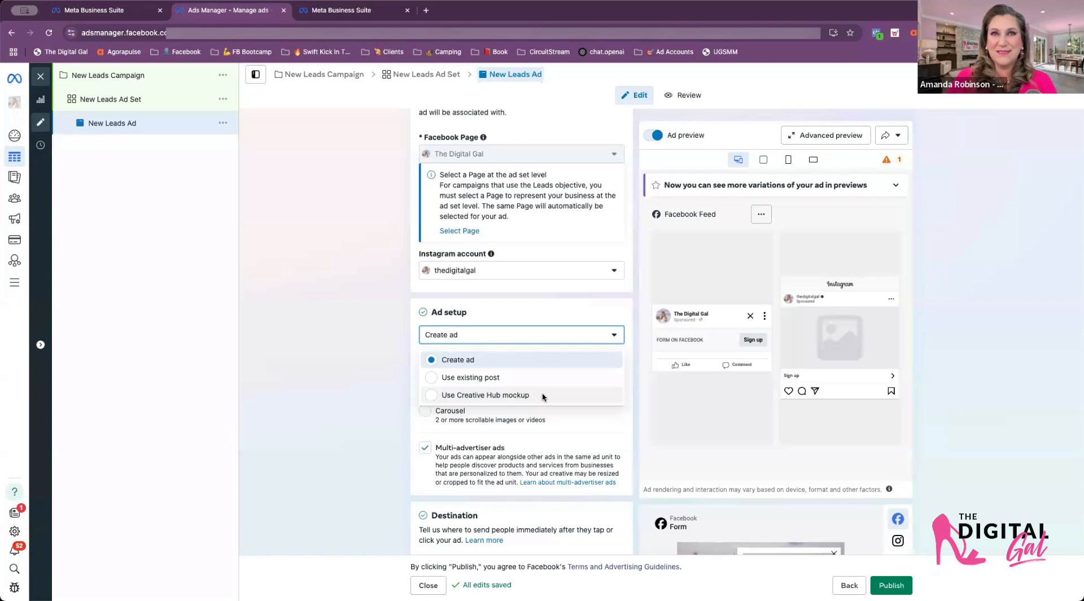
click(486, 336)
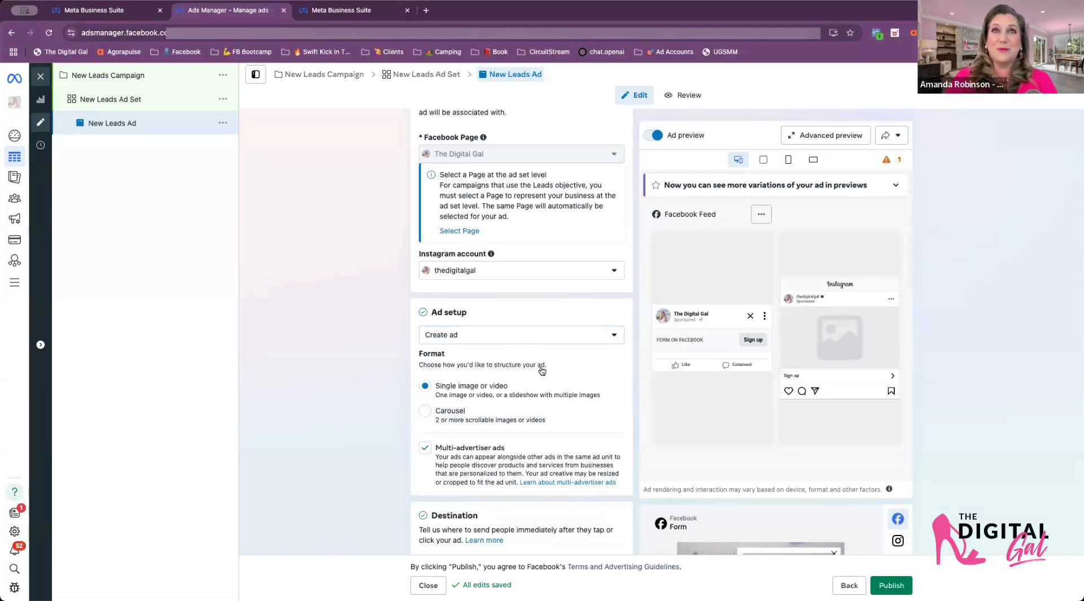
scroll(568, 420, down, 1)
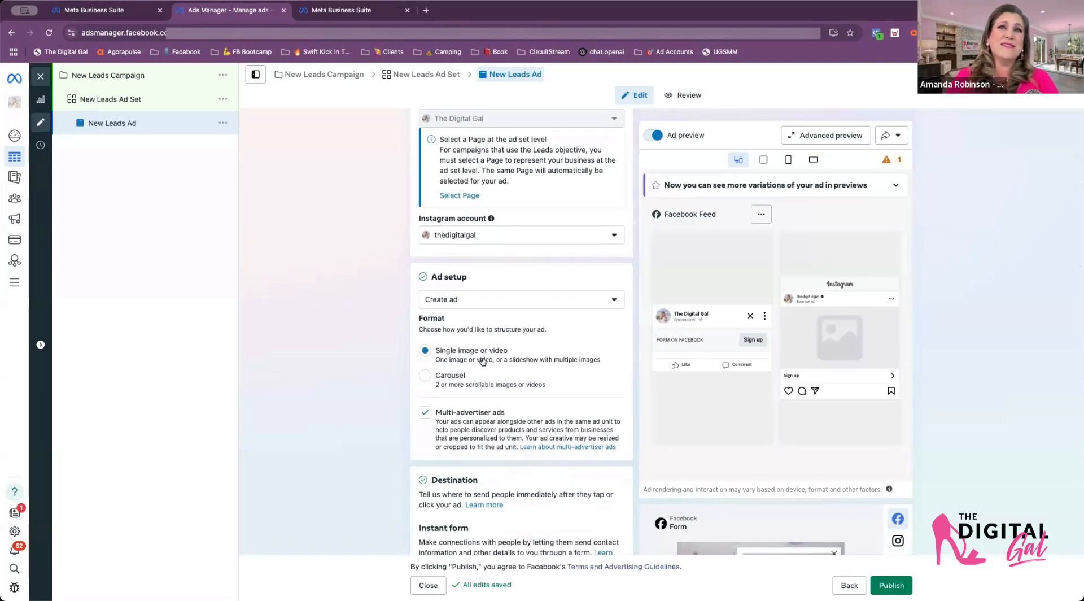
scroll(587, 383, down, 5)
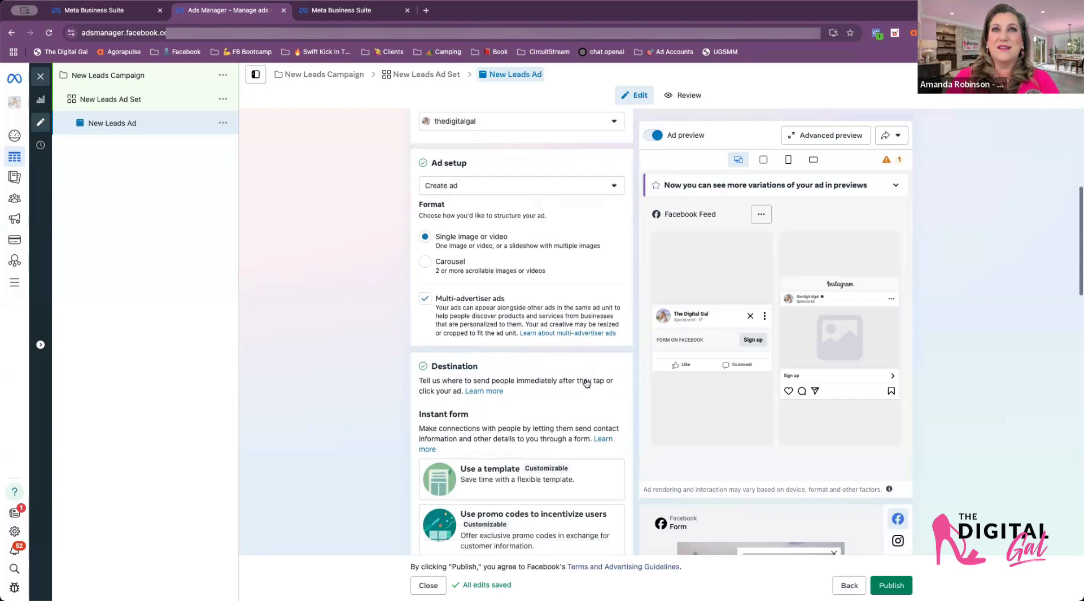
scroll(586, 383, down, 4)
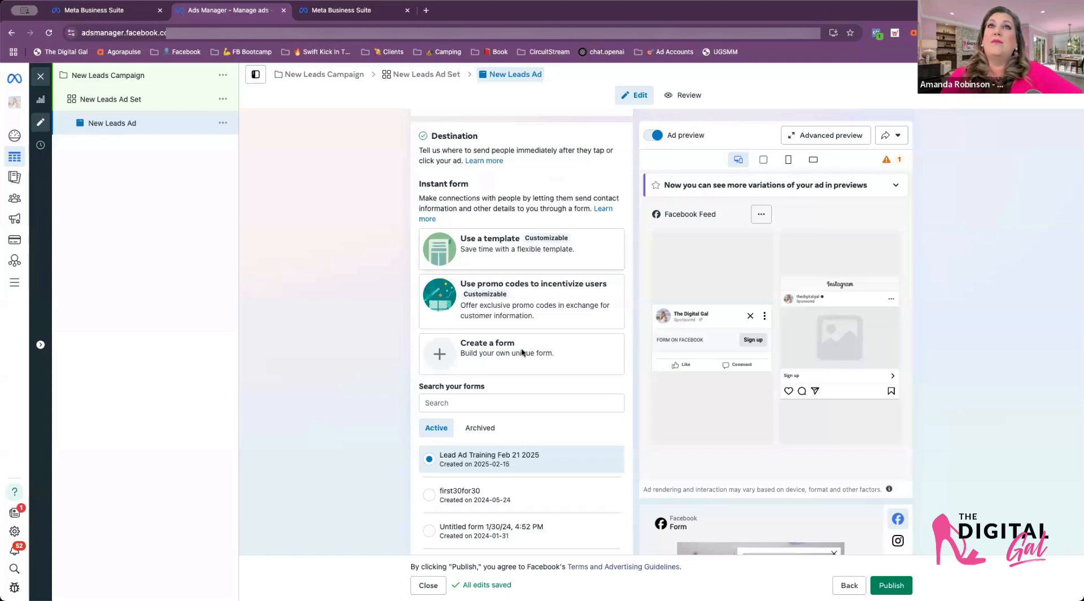
scroll(517, 383, down, 1)
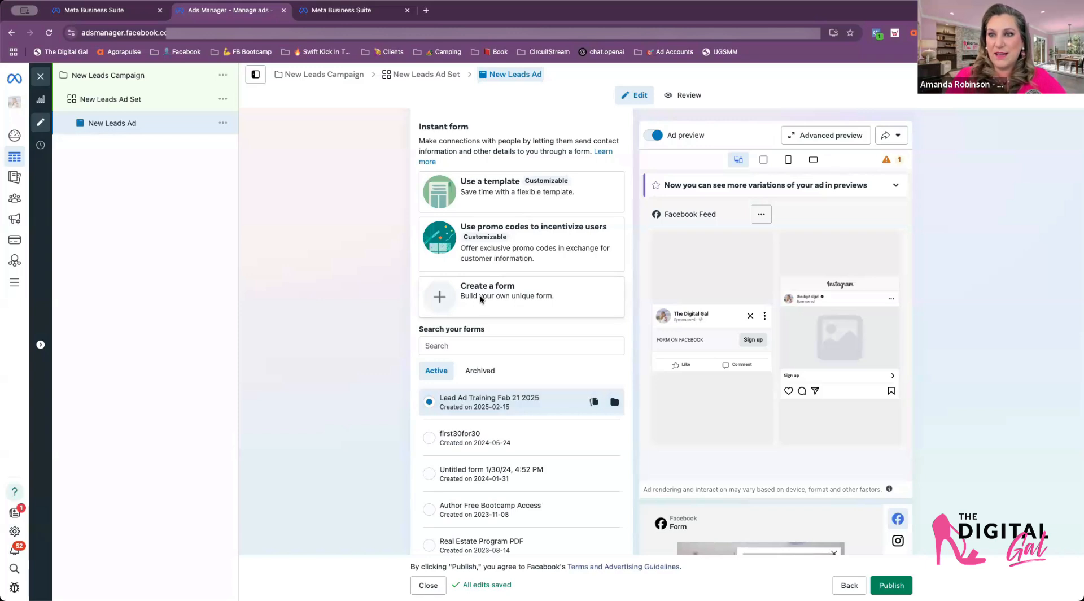
Set up an image ad creative with the text left blank and 1.png from the account images as media
scroll(480, 296, down, 1)
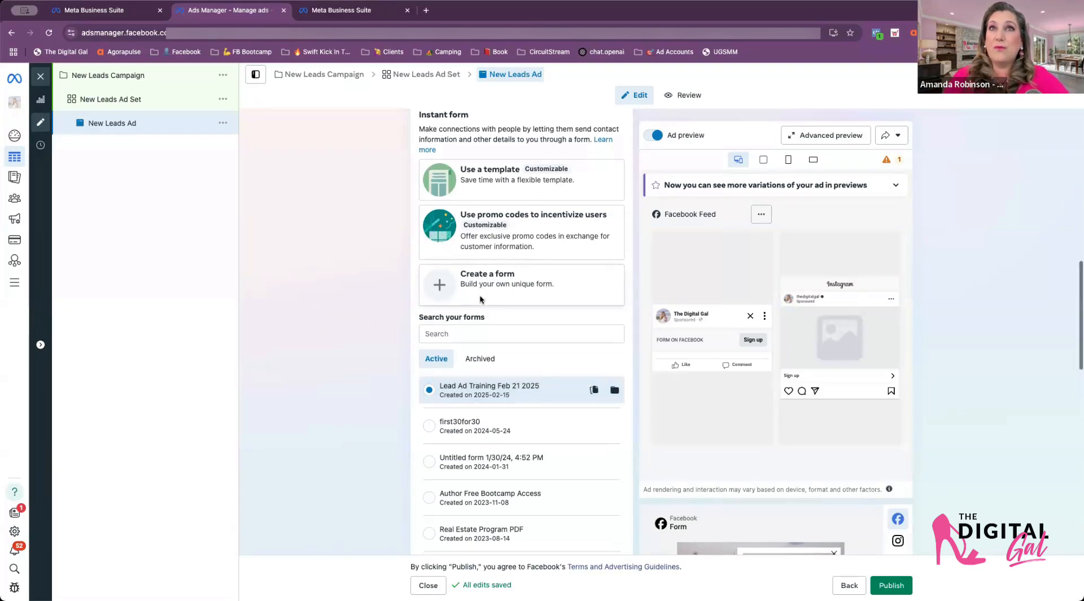
scroll(494, 347, down, 2)
scroll(494, 345, down, 6)
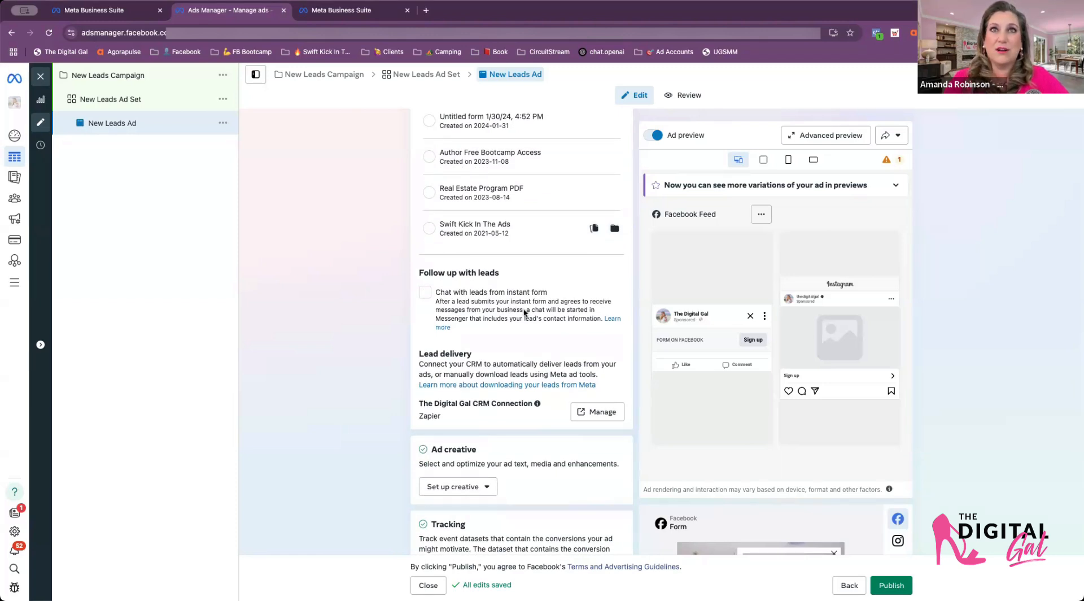
scroll(524, 313, down, 5)
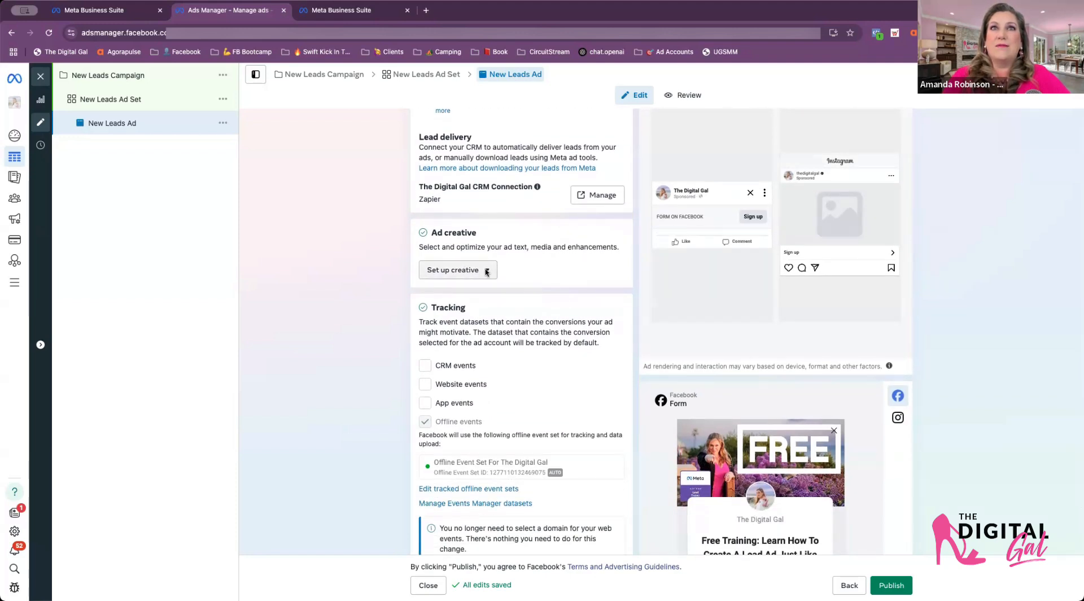
click(486, 272)
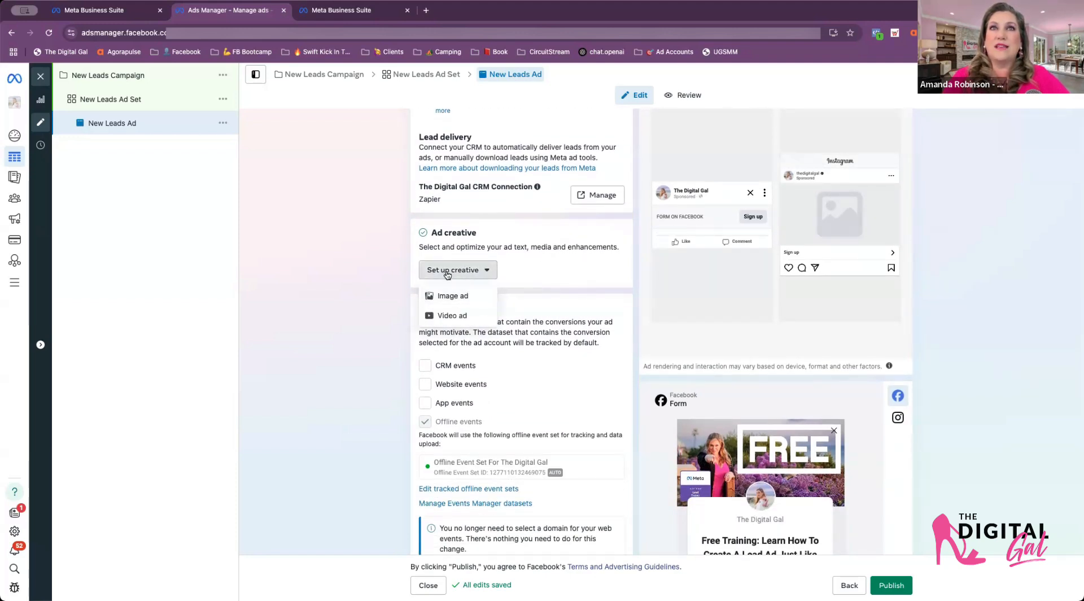
click(468, 298)
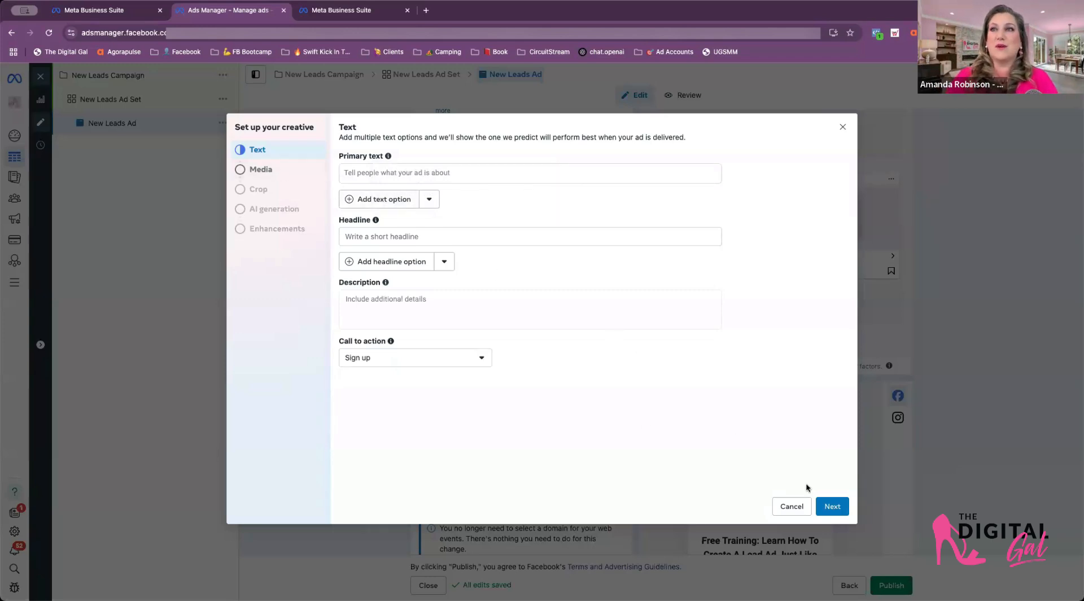
click(832, 506)
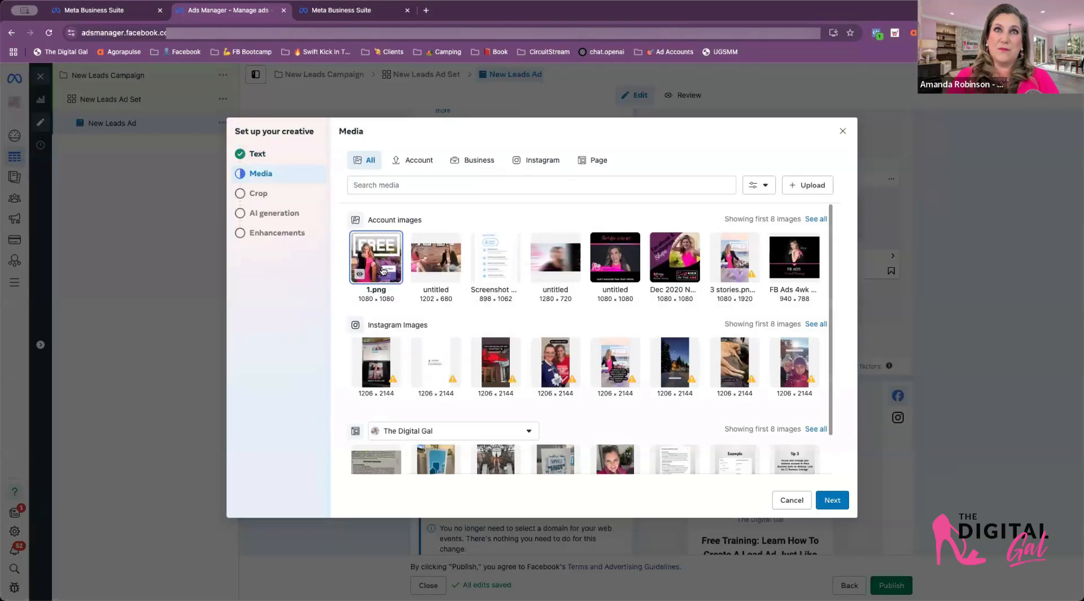
click(833, 500)
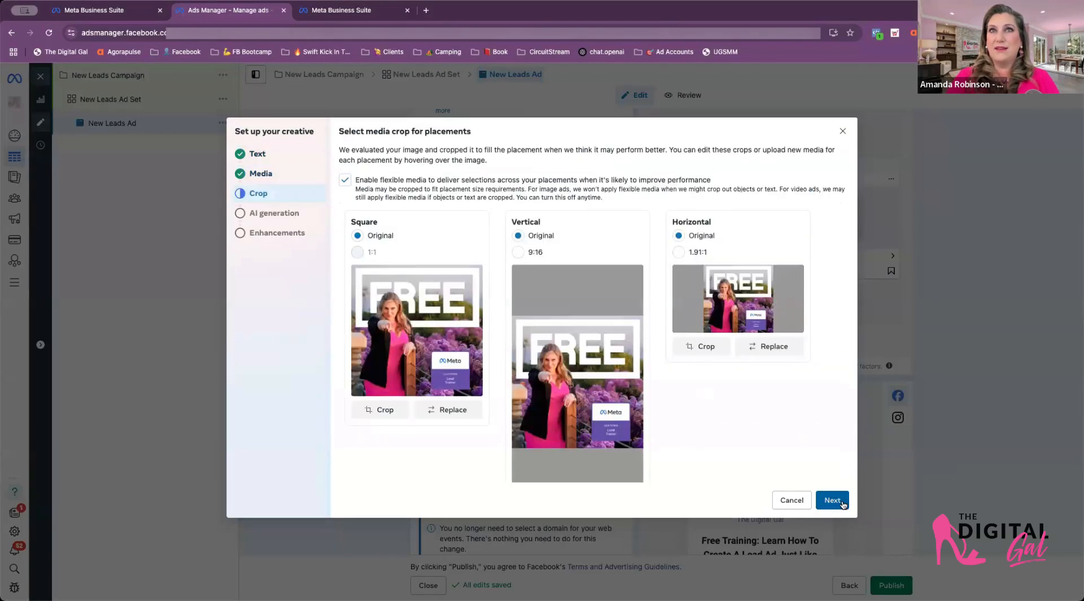
Replace the vertical media for Stories and Reels, Apps and sites with the stories-format version of the image
scroll(715, 401, down, 2)
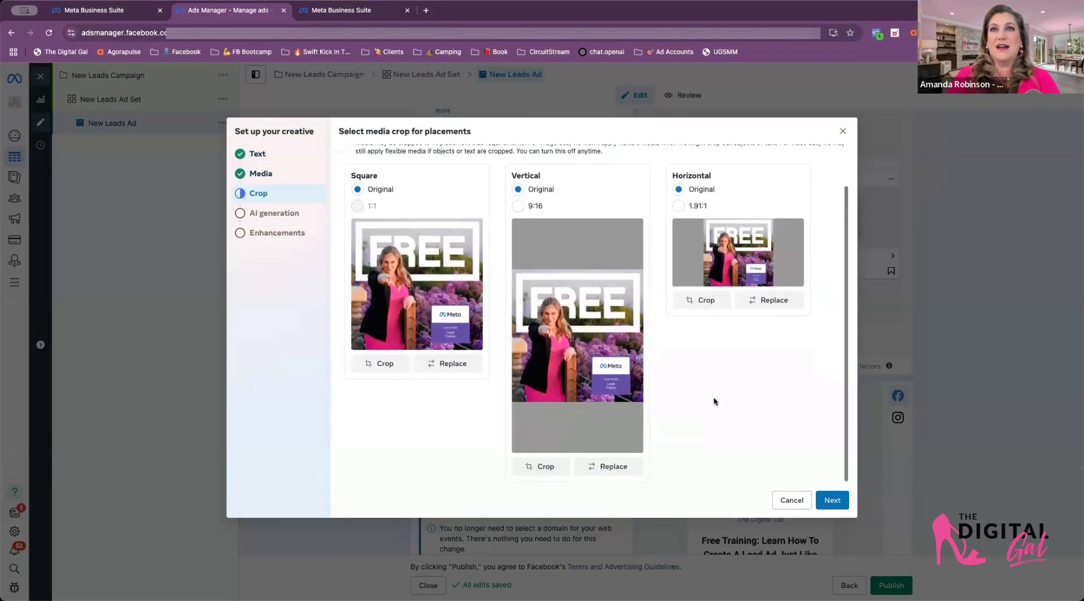
click(603, 468)
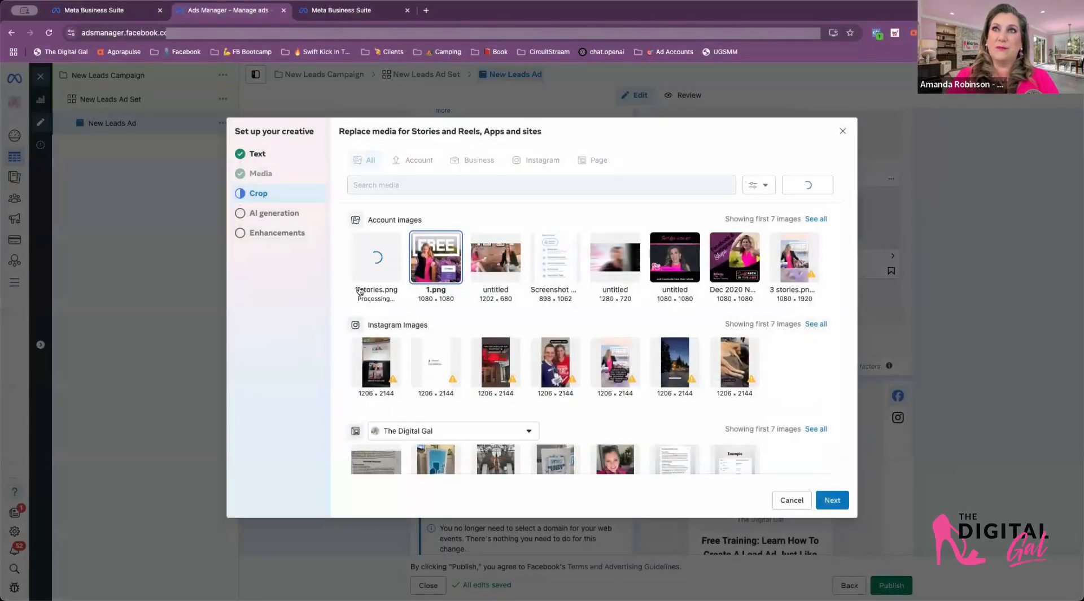
click(824, 497)
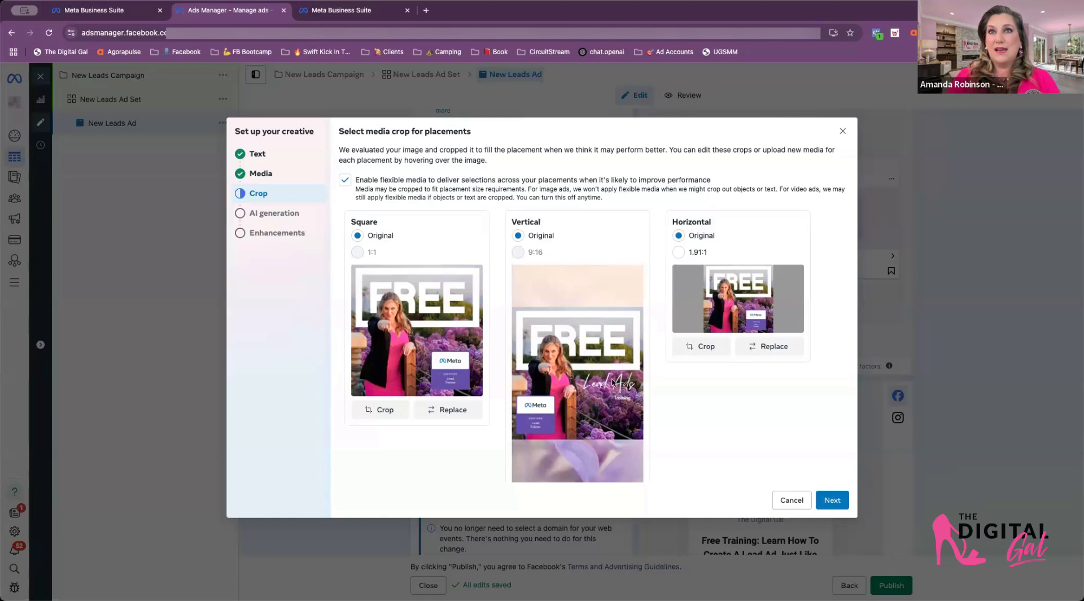
scroll(556, 397, down, 2)
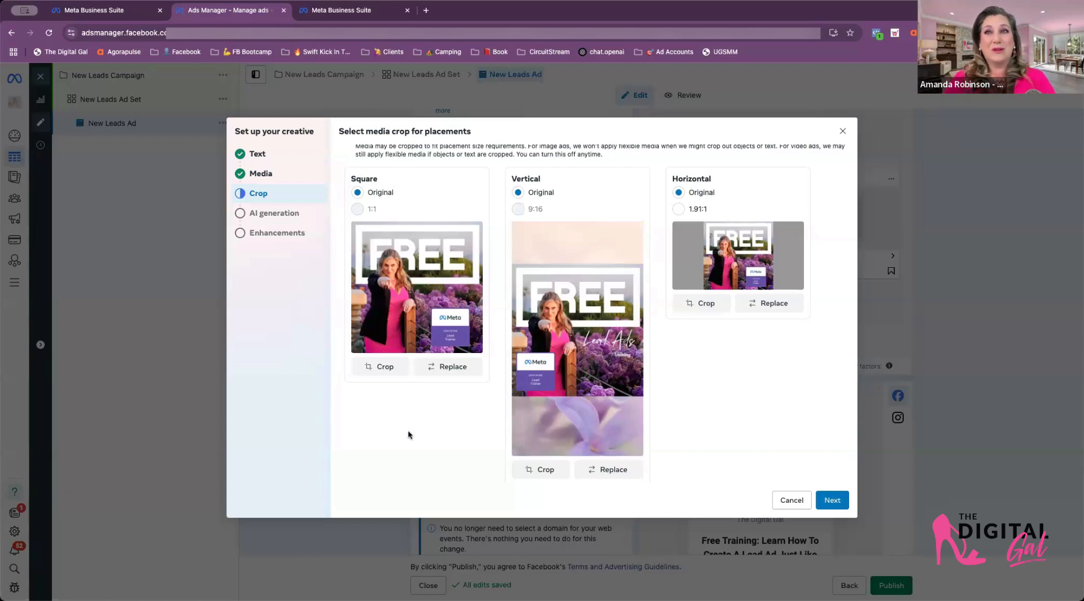
mouse_move(373, 210)
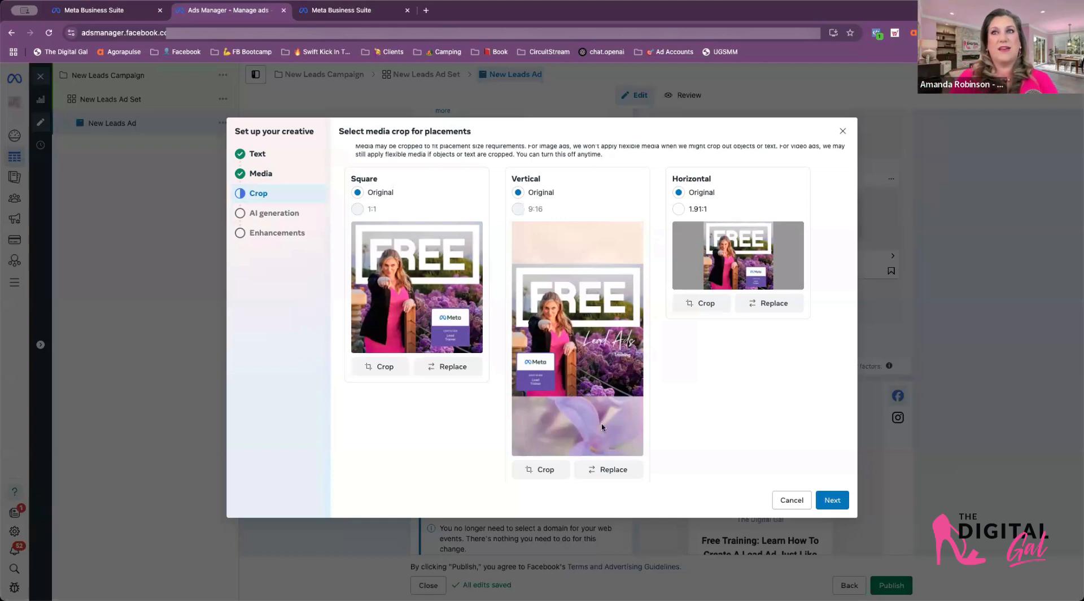
Skip the AI image generation and finish the creative setup with the default Advantage+ creative enhancements
click(834, 502)
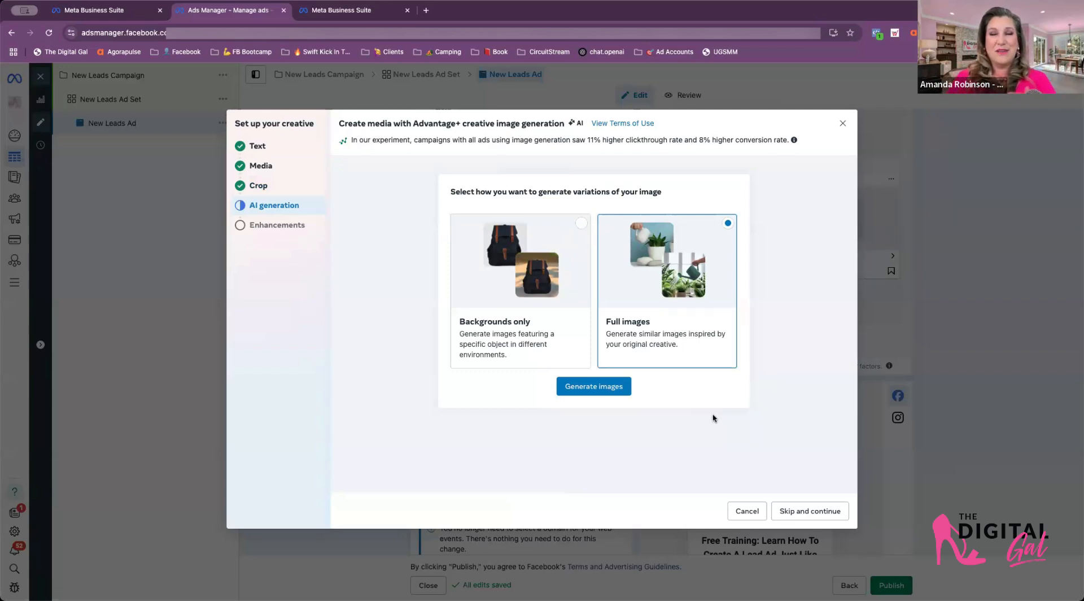
click(817, 510)
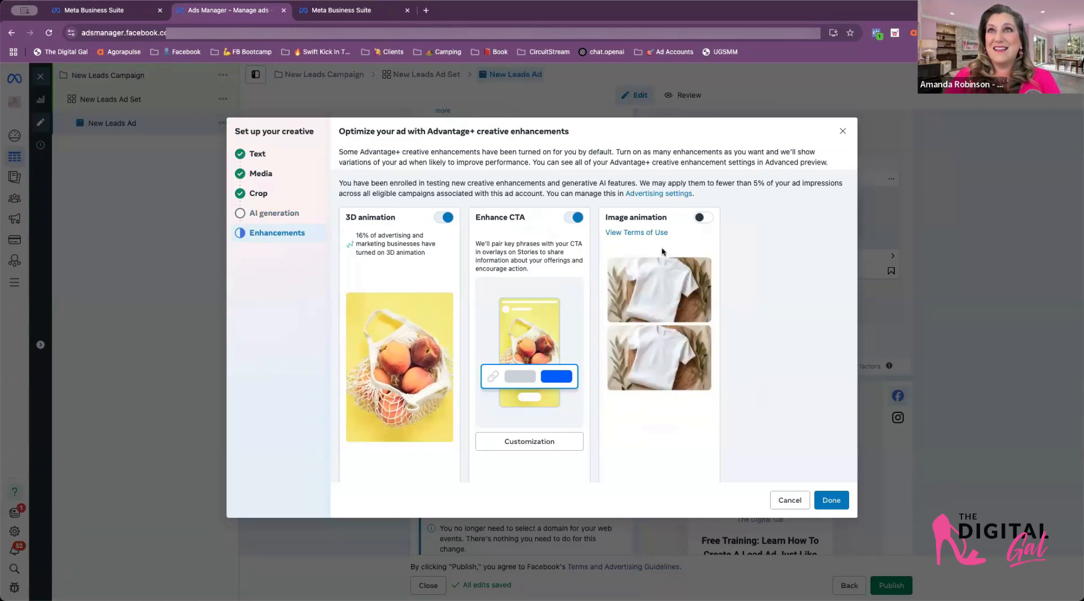
scroll(770, 287, down, 2)
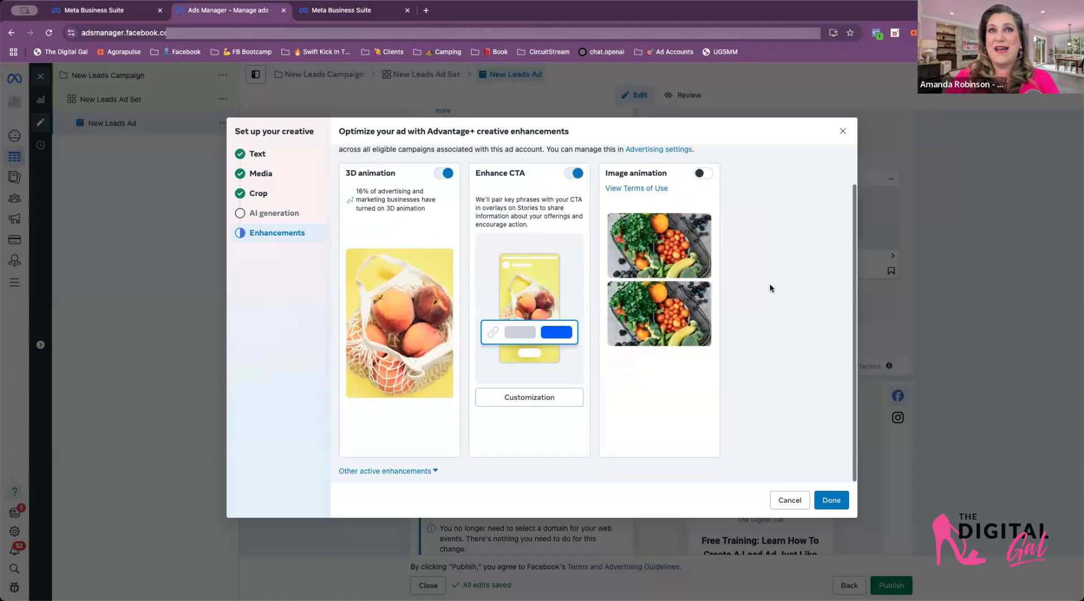
scroll(770, 286, up, 2)
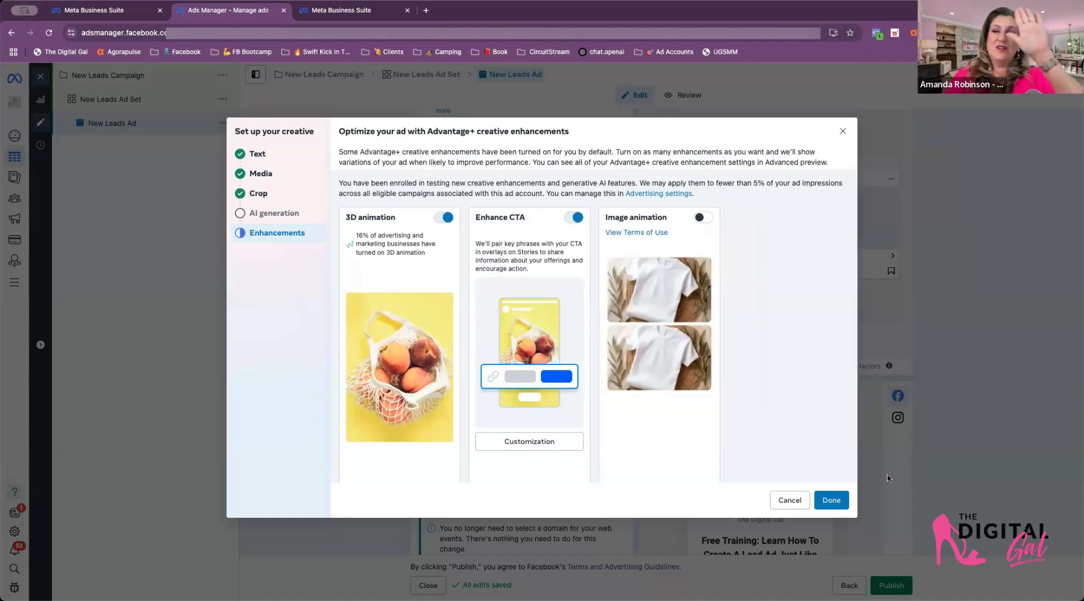
click(839, 500)
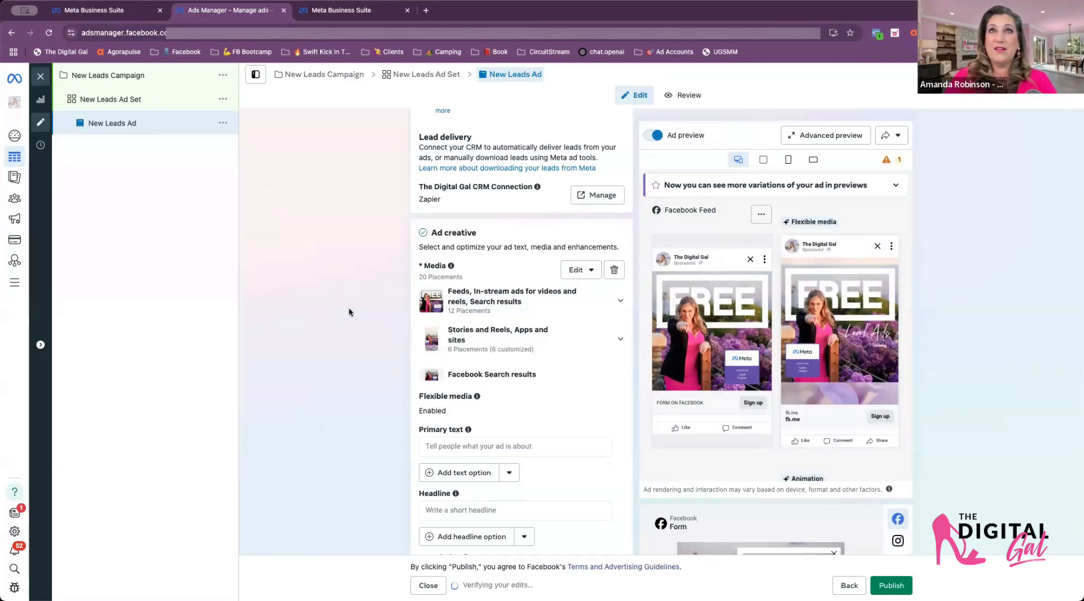
Examine the ad preview to compare how the creative appears across the Facebook and Instagram placements
scroll(348, 311, down, 1)
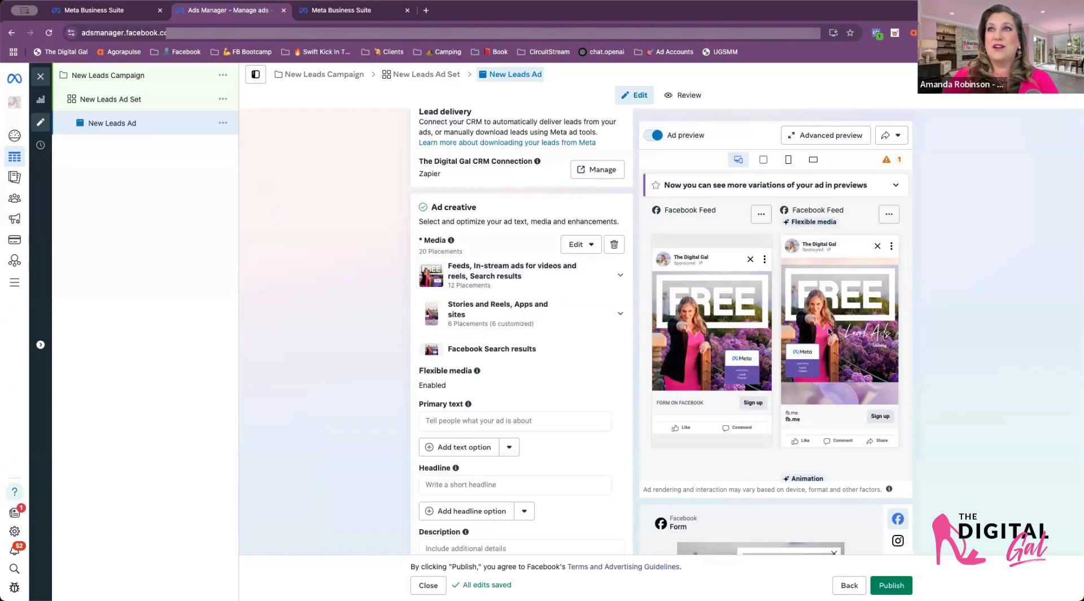
scroll(769, 396, down, 4)
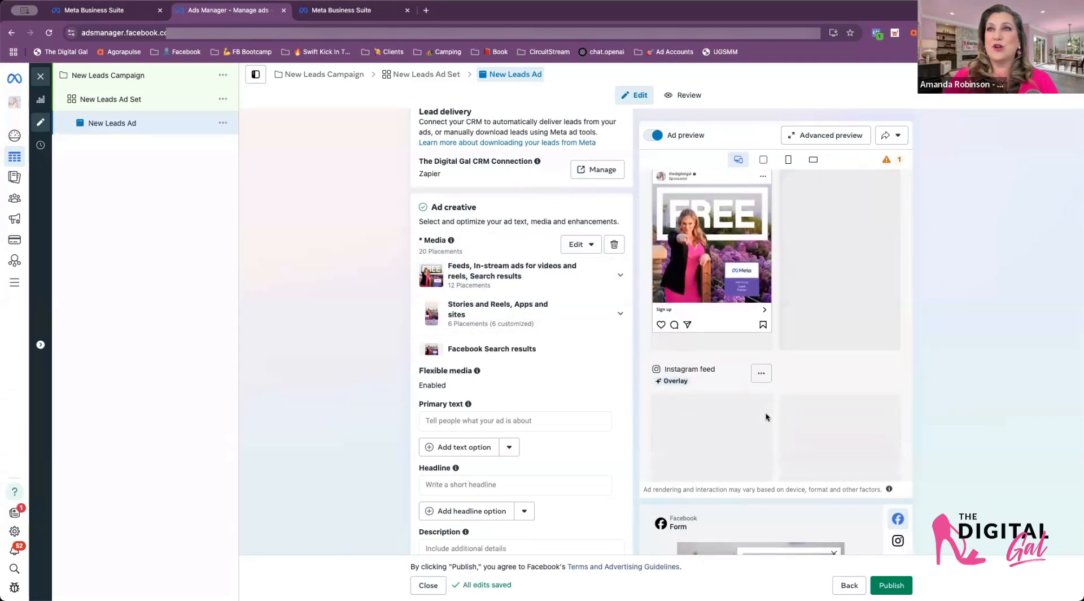
scroll(766, 417, down, 1)
scroll(765, 417, down, 5)
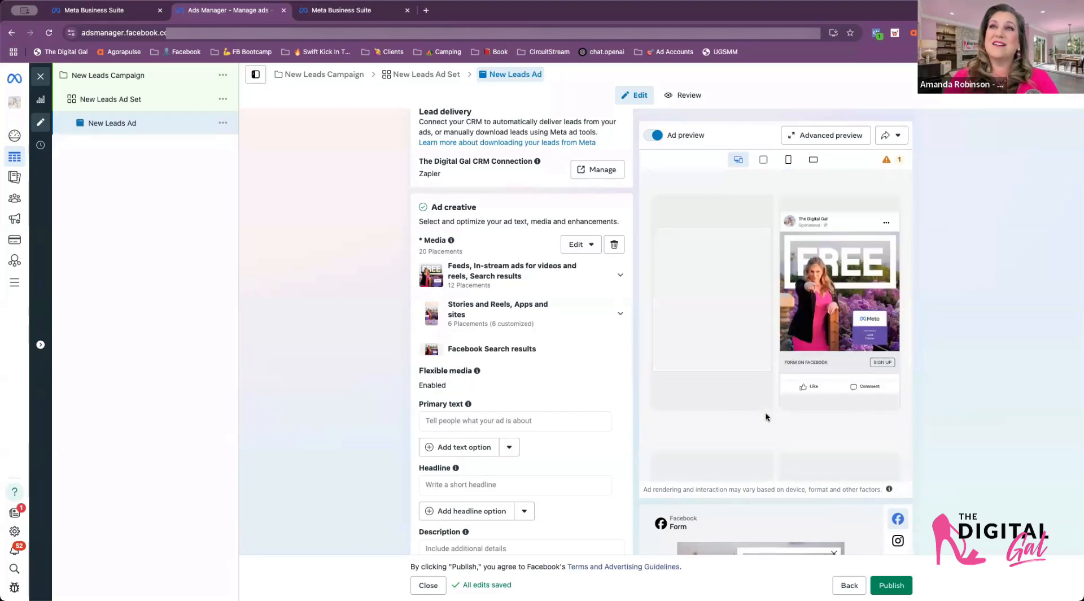
scroll(766, 417, down, 5)
scroll(766, 417, down, 5)
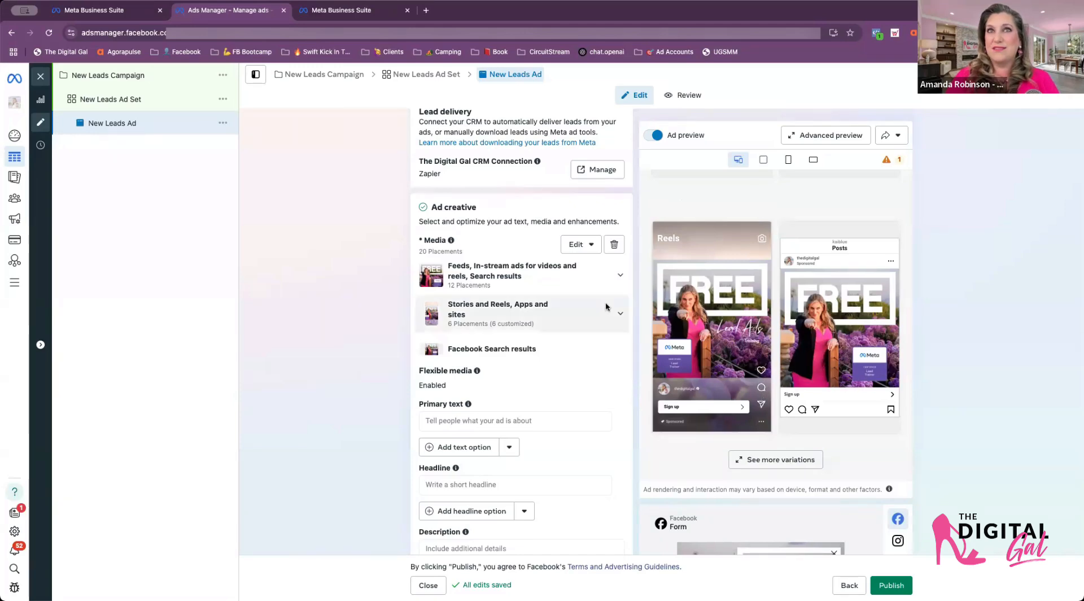
scroll(722, 327, up, 10)
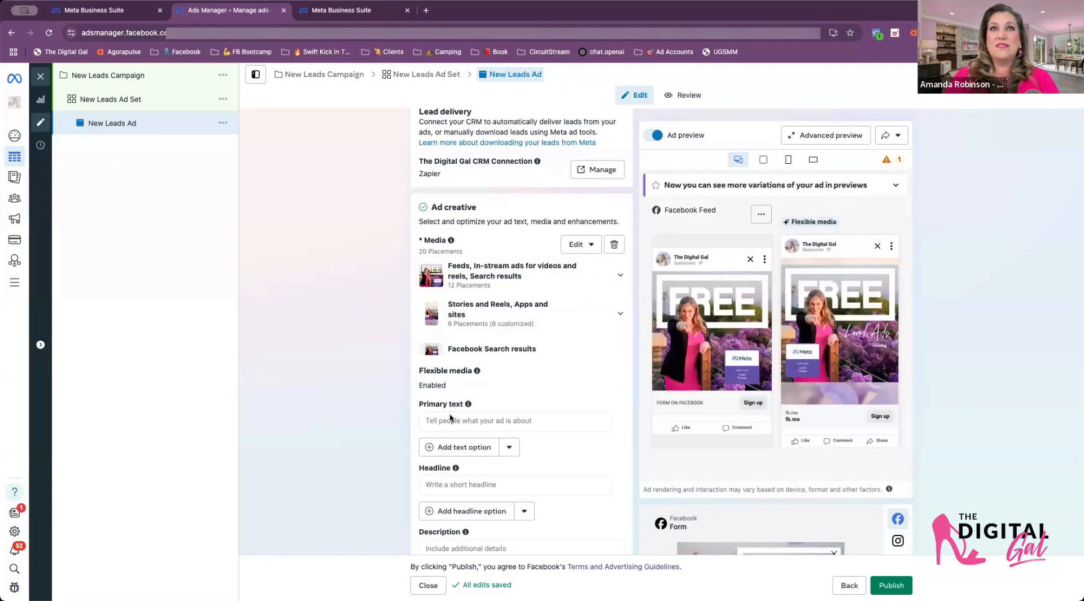
Enter "This is my primary text" as the ad's primary text and check it in the full-size Mobile Feed preview
click(449, 421)
text(This is my primary text)
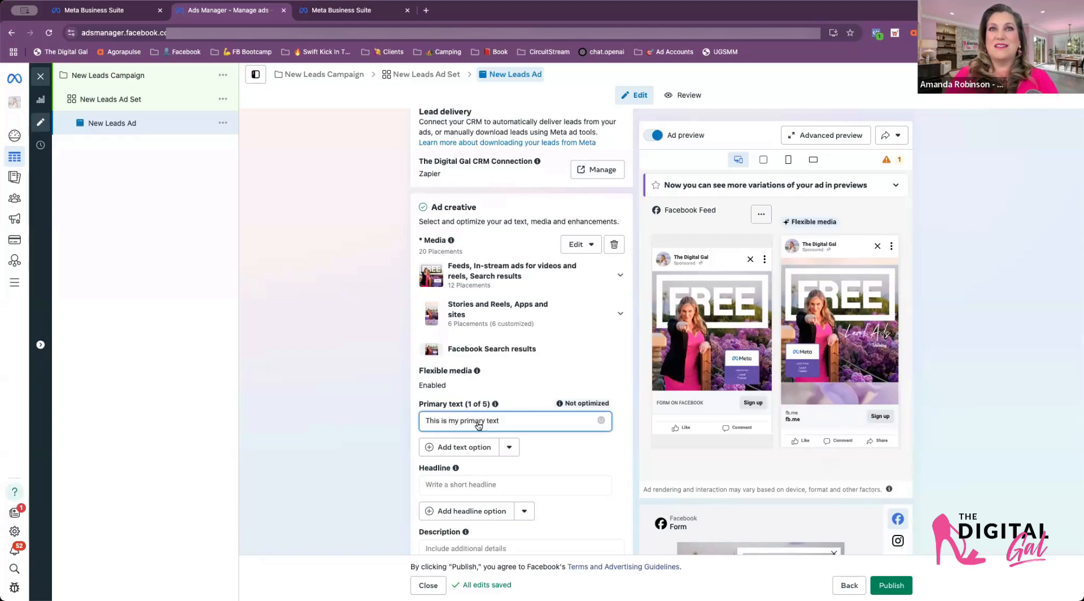
click(488, 389)
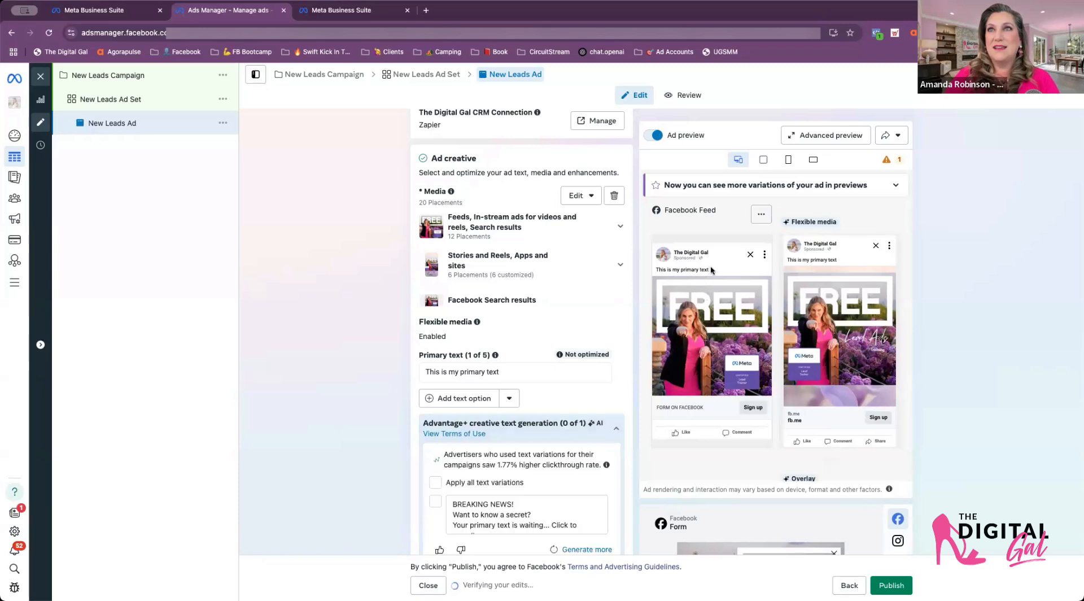
click(762, 214)
click(774, 259)
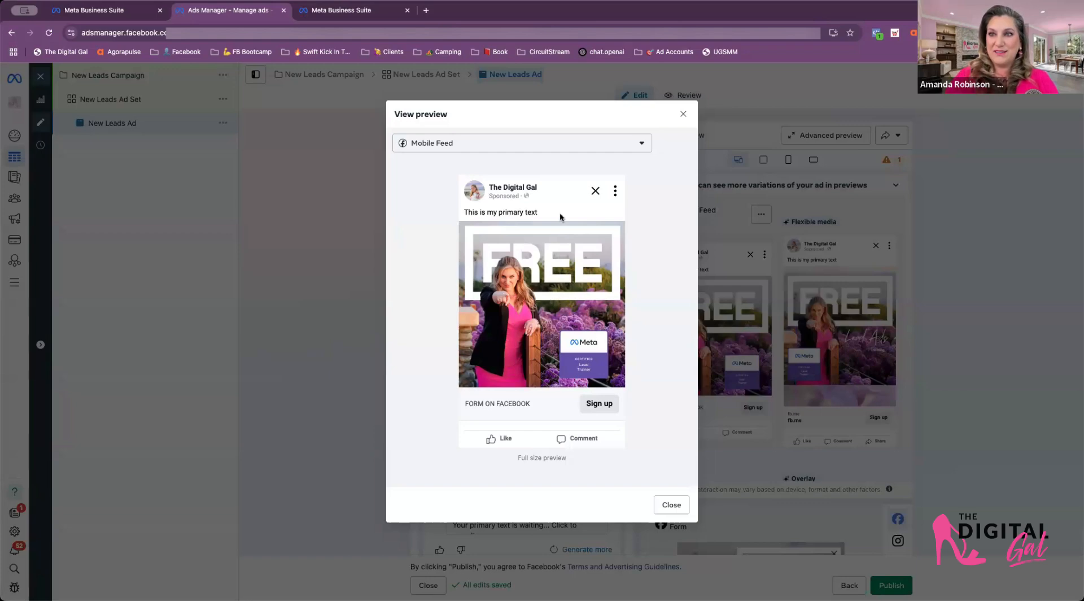
click(684, 114)
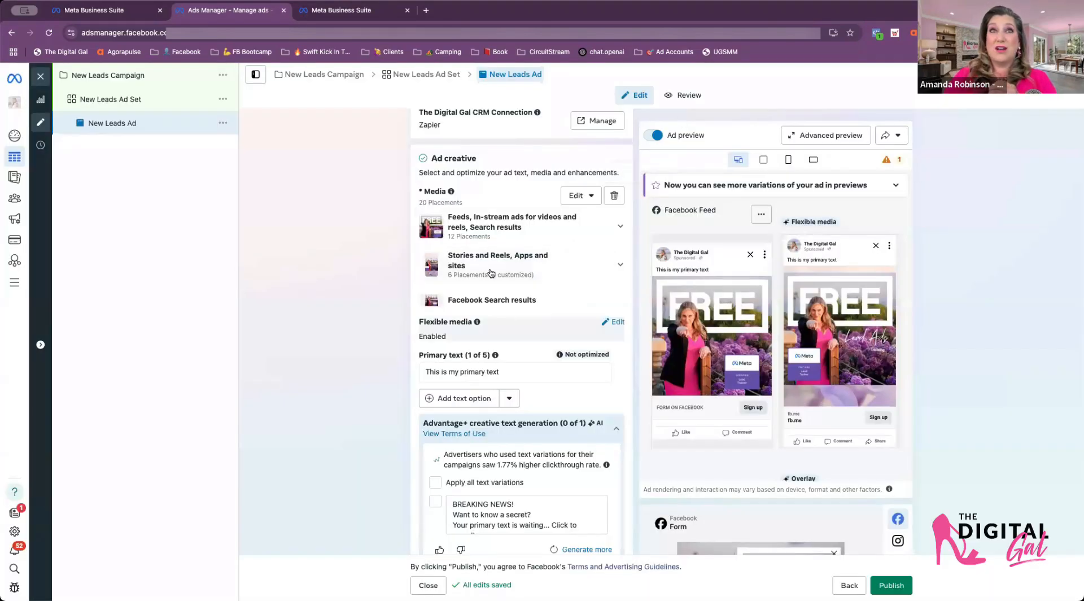
Review the AI text suggestions and the headline, description and call to action fields of the ad creative
scroll(510, 375, down, 2)
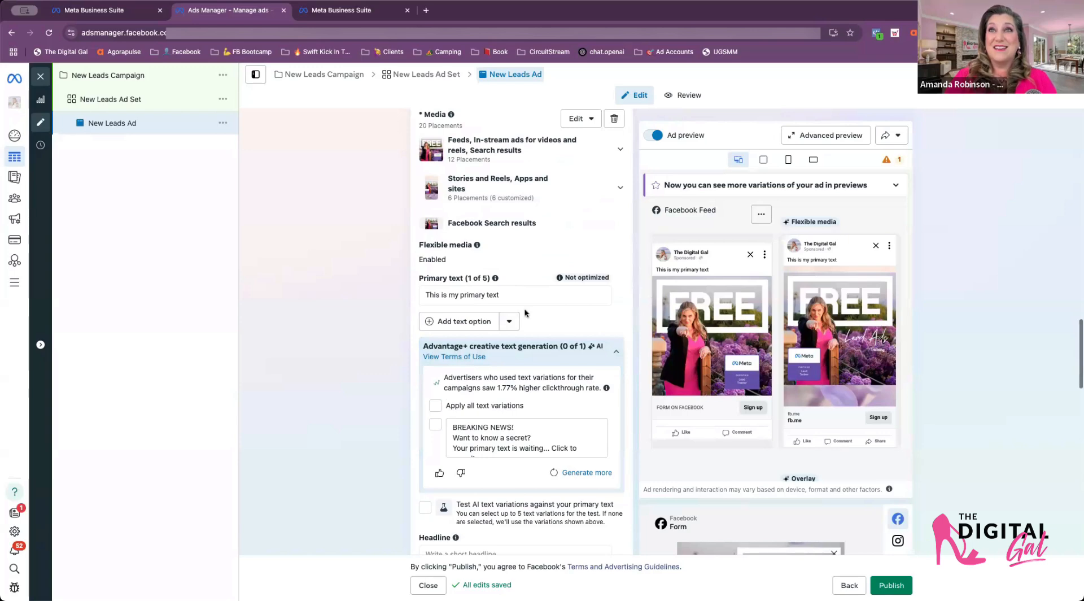
scroll(381, 413, down, 8)
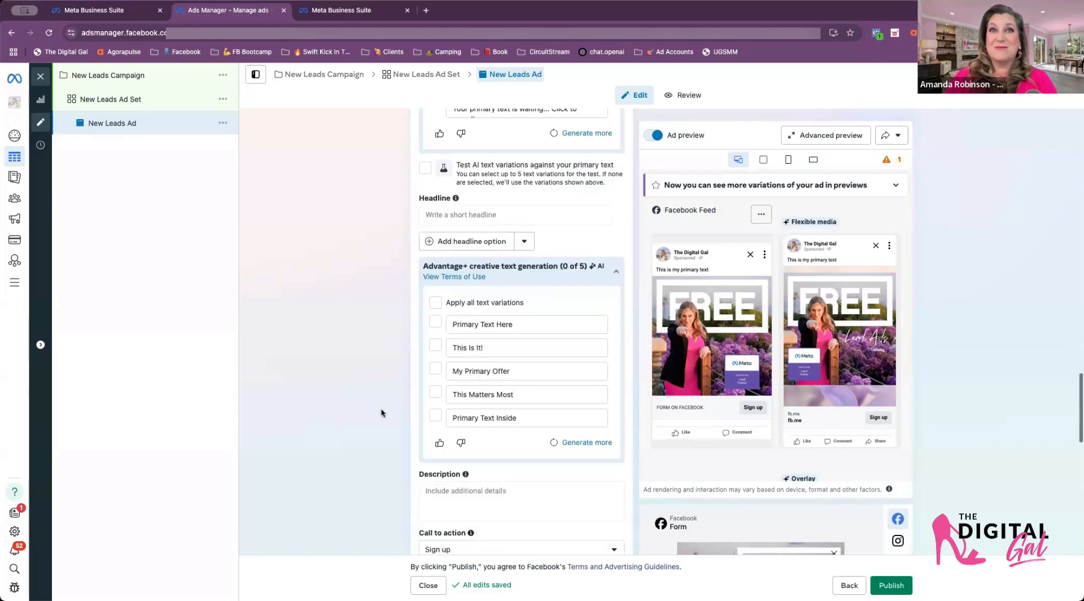
scroll(381, 413, down, 3)
click(464, 353)
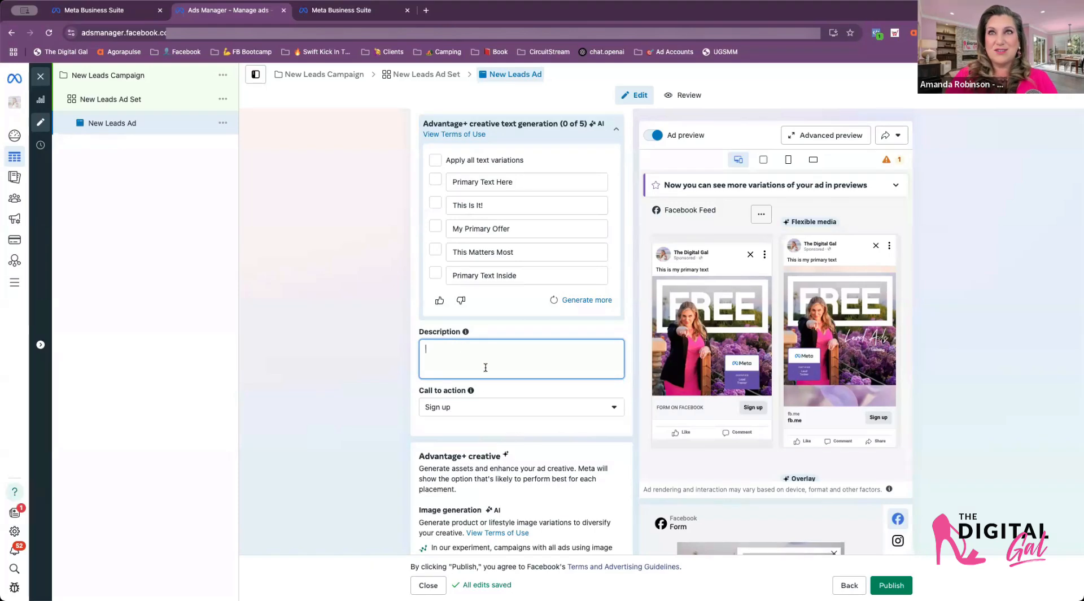
scroll(485, 367, up, 1)
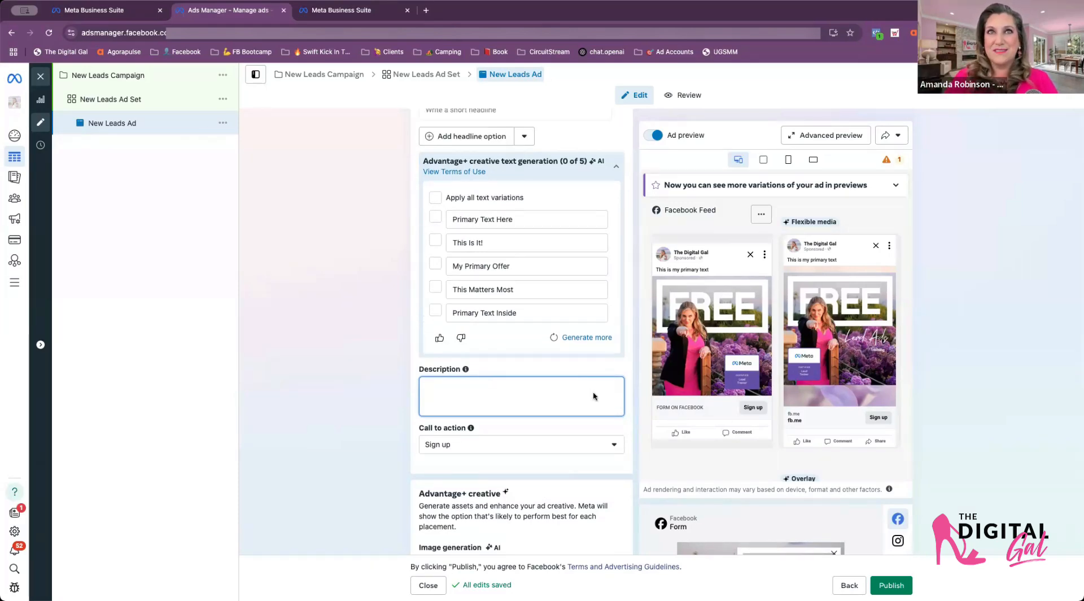
Replace the primary text with "Sign up for this training!" and look through the generated text variations
scroll(593, 391, up, 8)
click(512, 215)
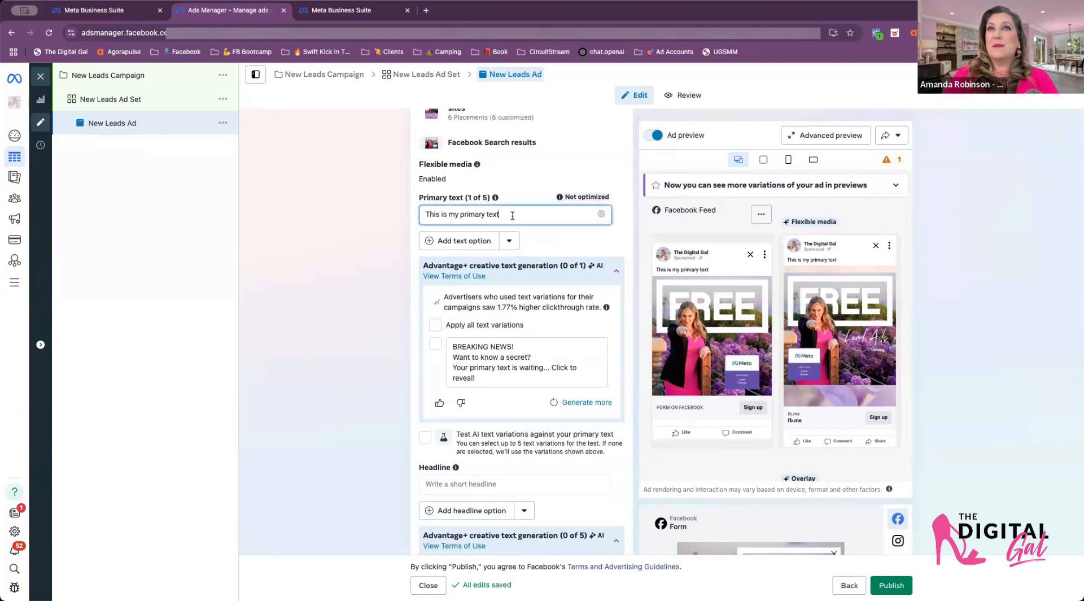
key(super+a)
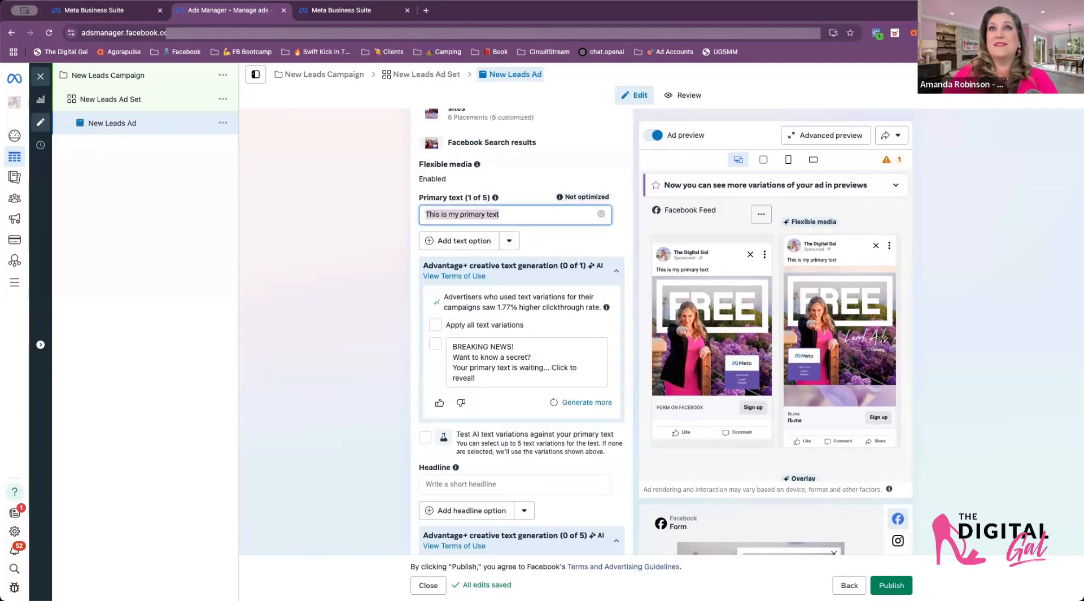
text(Sign up for this training!)
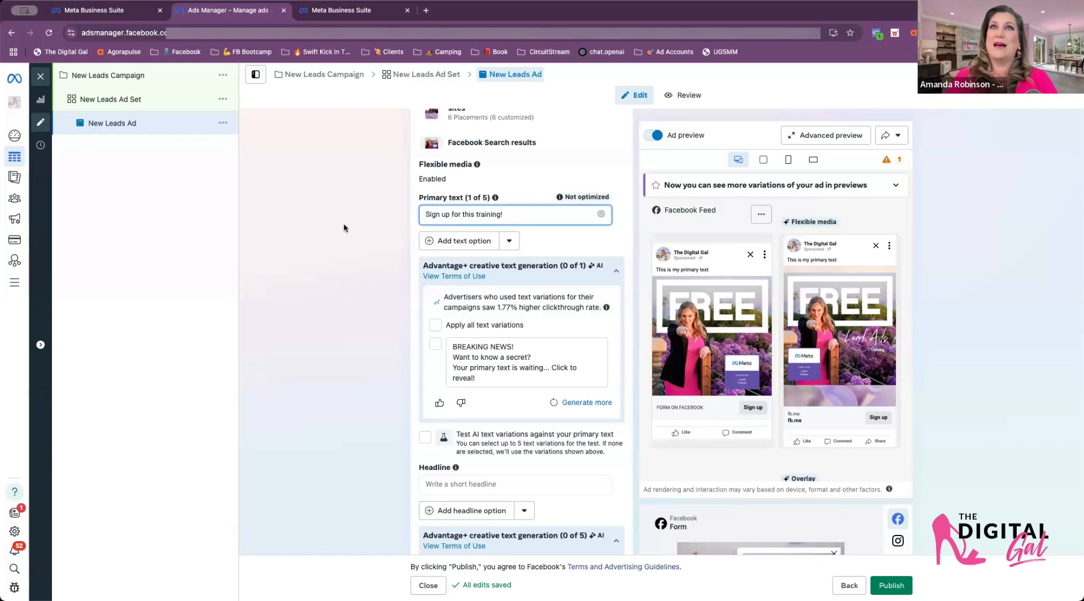
click(344, 227)
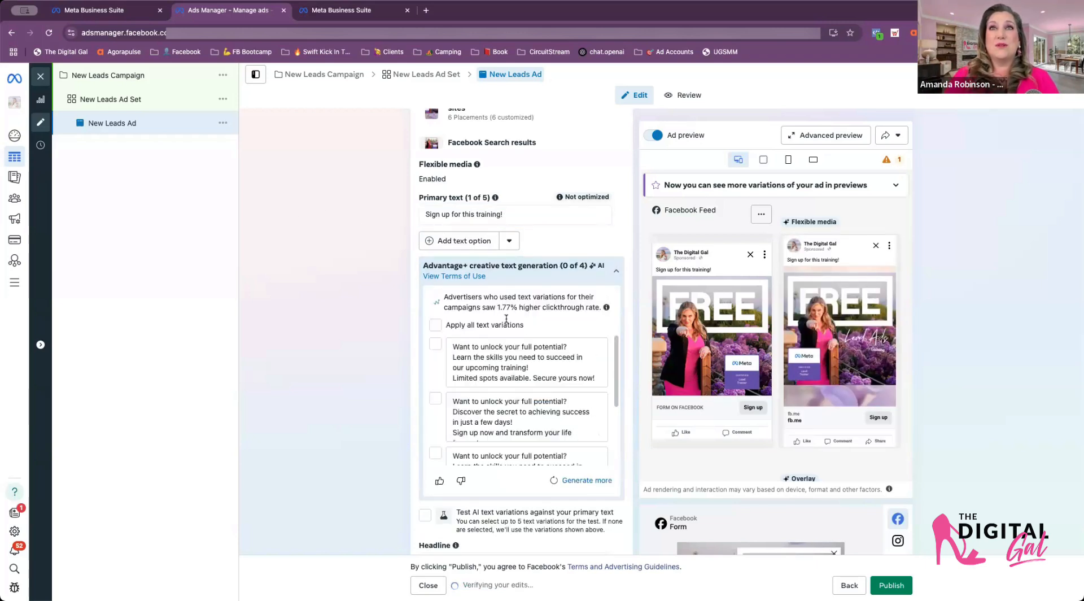
scroll(505, 381, down, 3)
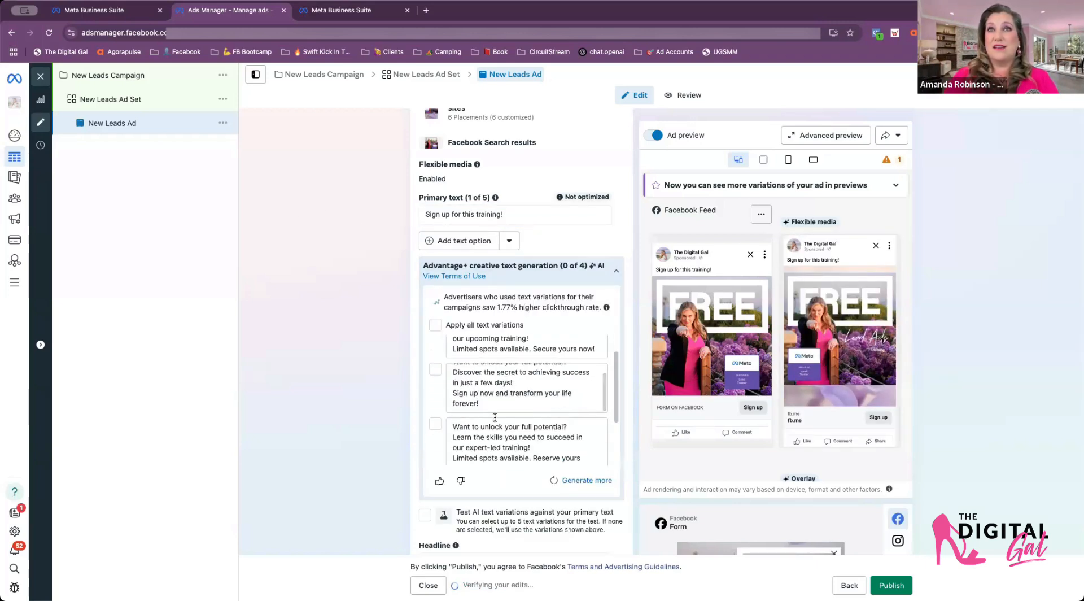
Enter "Register Today!" as the ad's headline and check it in the full-size Mobile Feed preview
scroll(494, 417, down, 2)
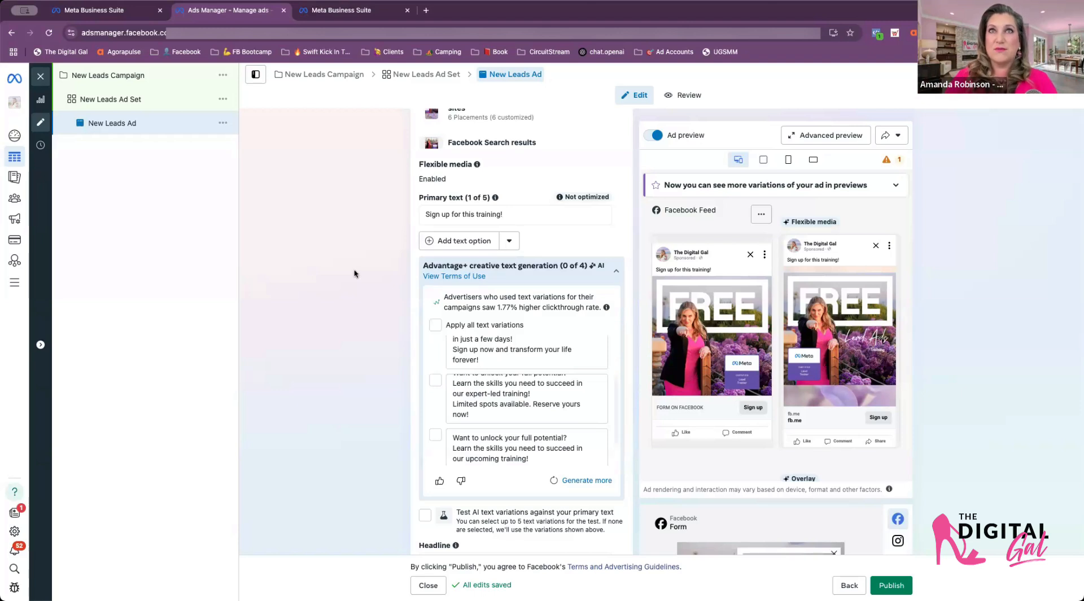
scroll(354, 273, down, 1)
scroll(354, 273, down, 1)
click(421, 467)
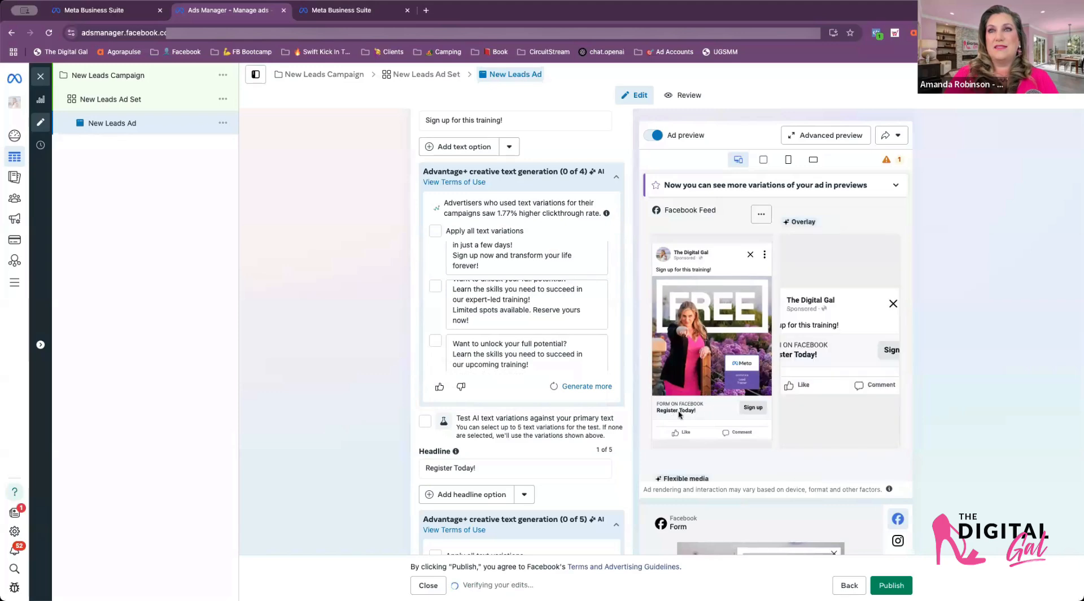
click(761, 213)
click(759, 260)
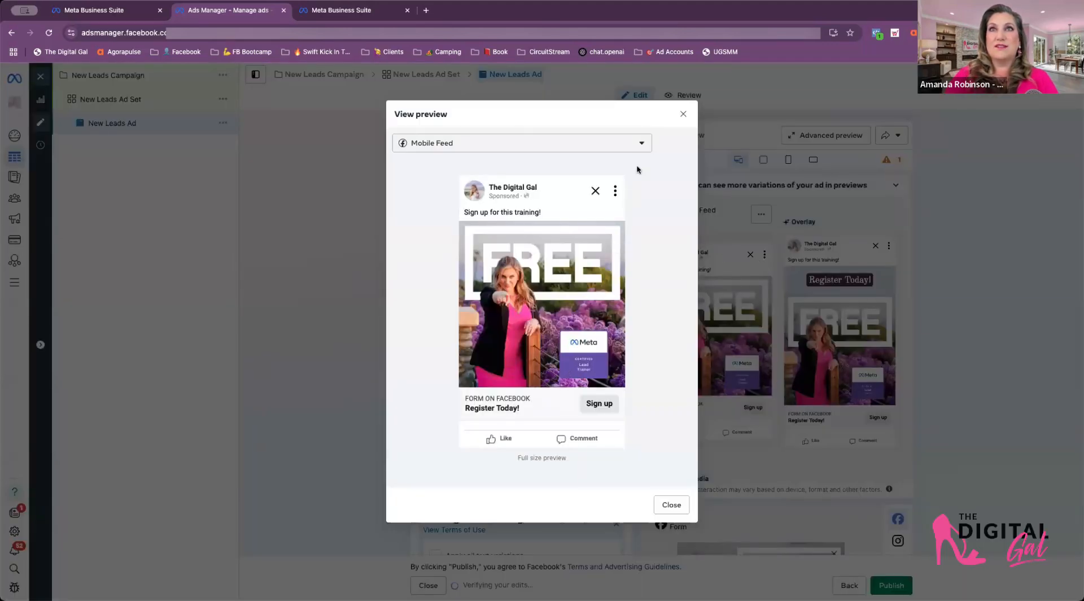
click(682, 116)
Review the generated headline variations, the description field and the available call to action options
scroll(379, 317, down, 5)
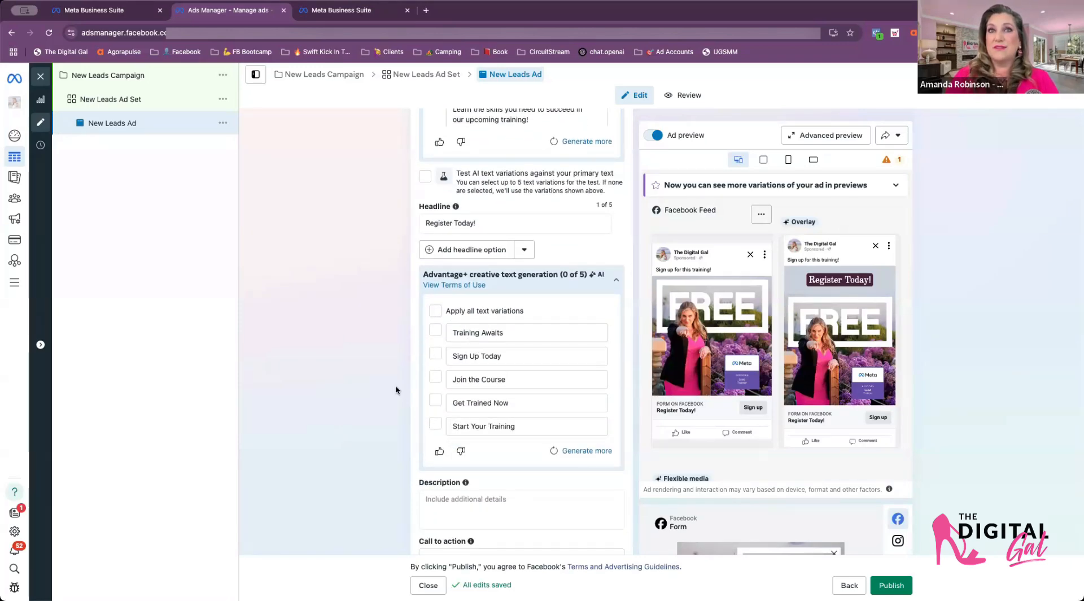
scroll(395, 385, down, 3)
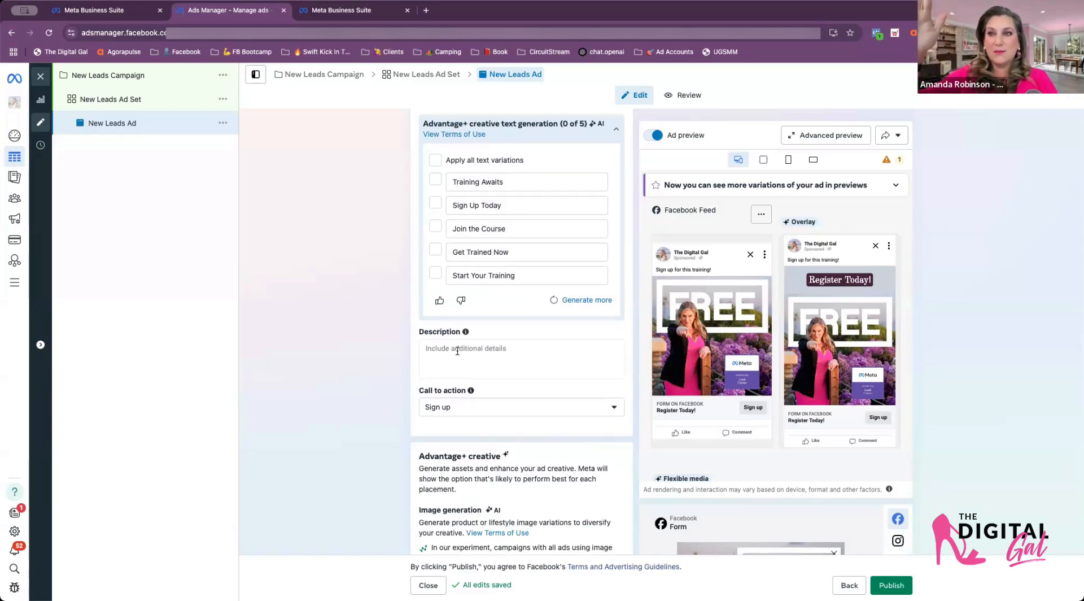
scroll(458, 351, down, 1)
scroll(458, 353, down, 2)
click(544, 318)
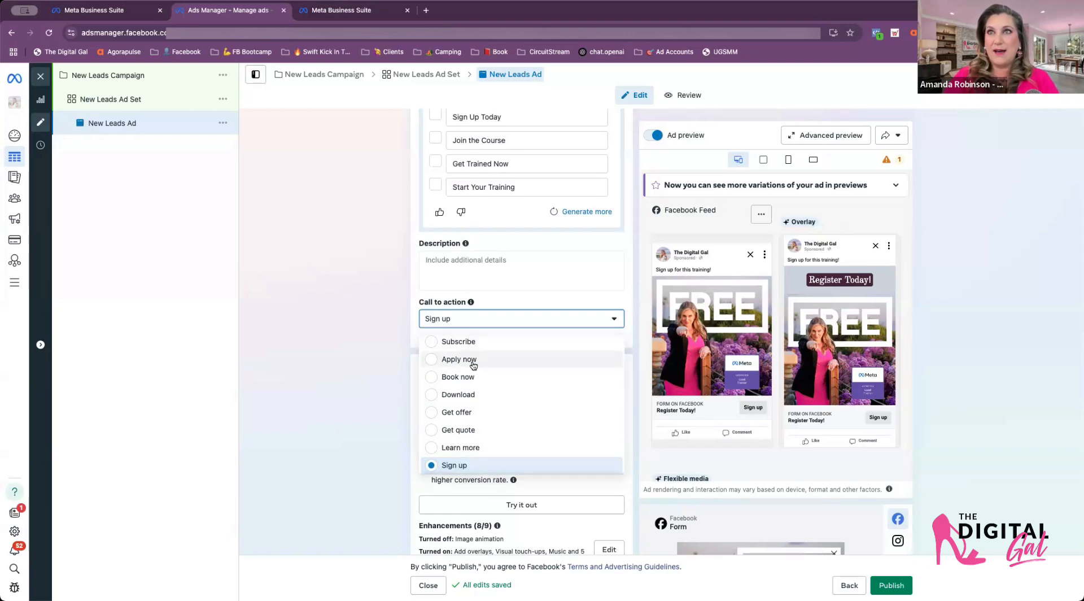
scroll(469, 393, down, 1)
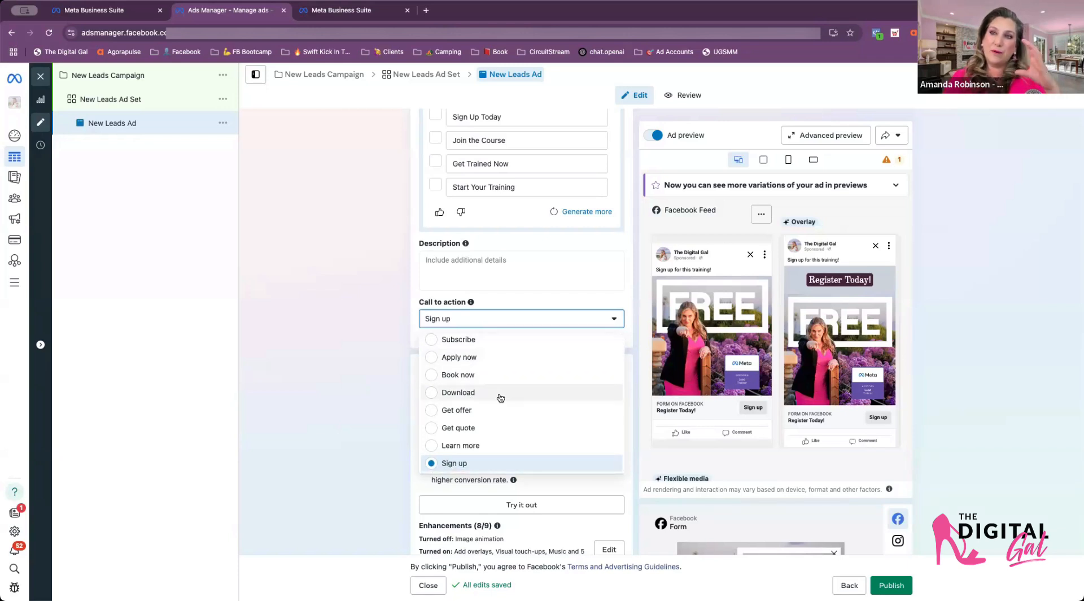
scroll(495, 371, up, 1)
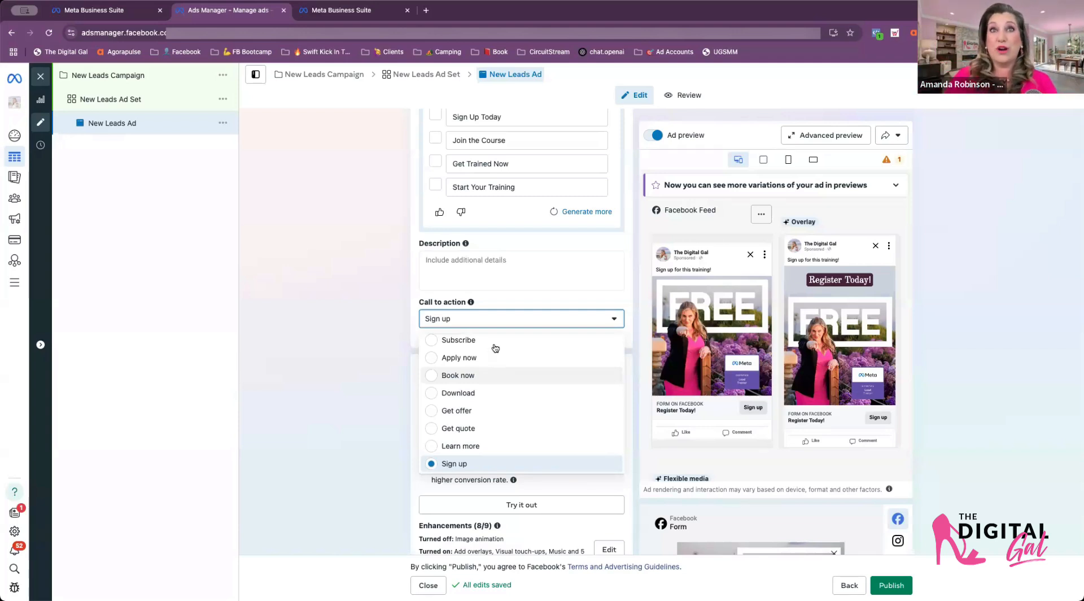
scroll(492, 389, down, 1)
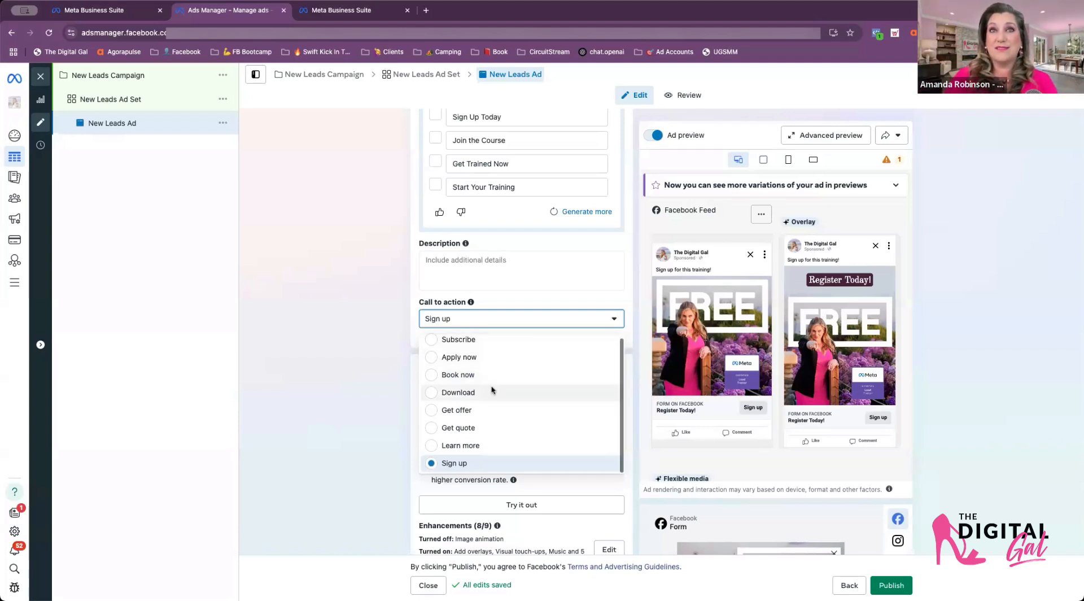
click(351, 315)
scroll(512, 324, down, 5)
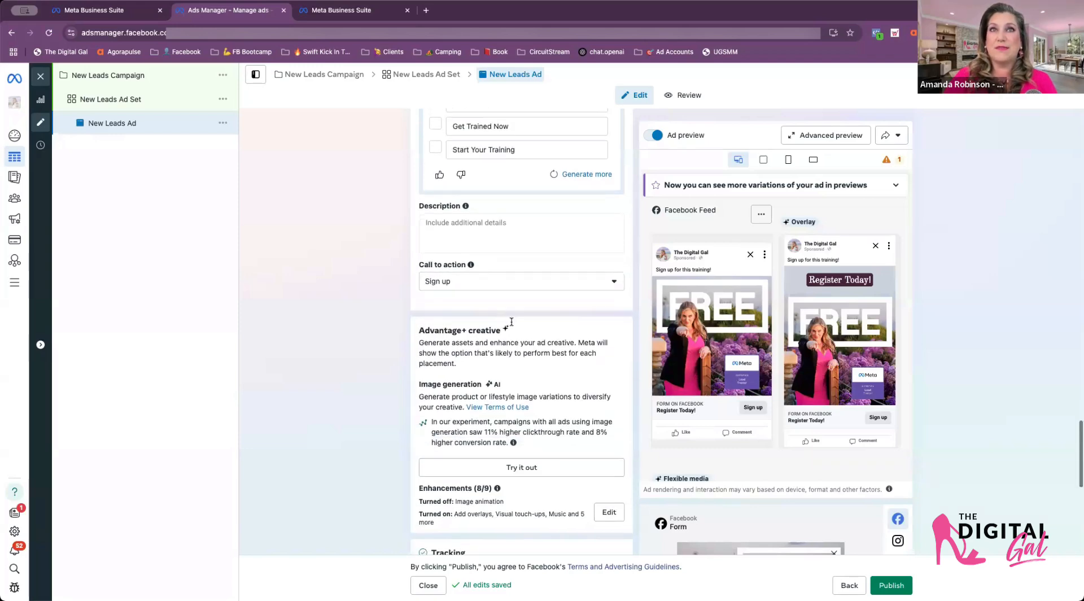
scroll(513, 325, down, 1)
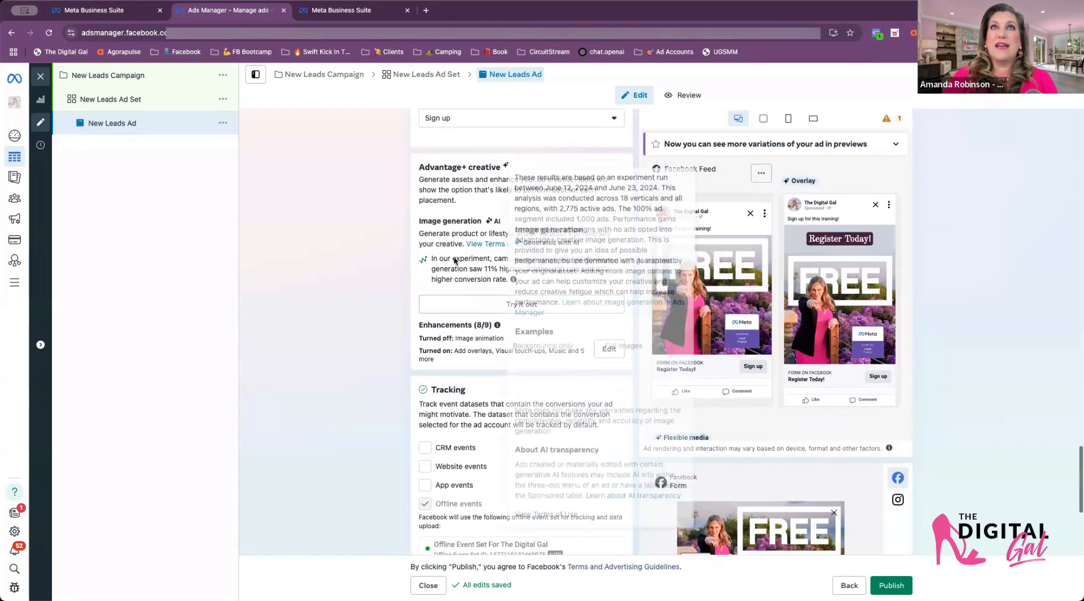
mouse_move(498, 328)
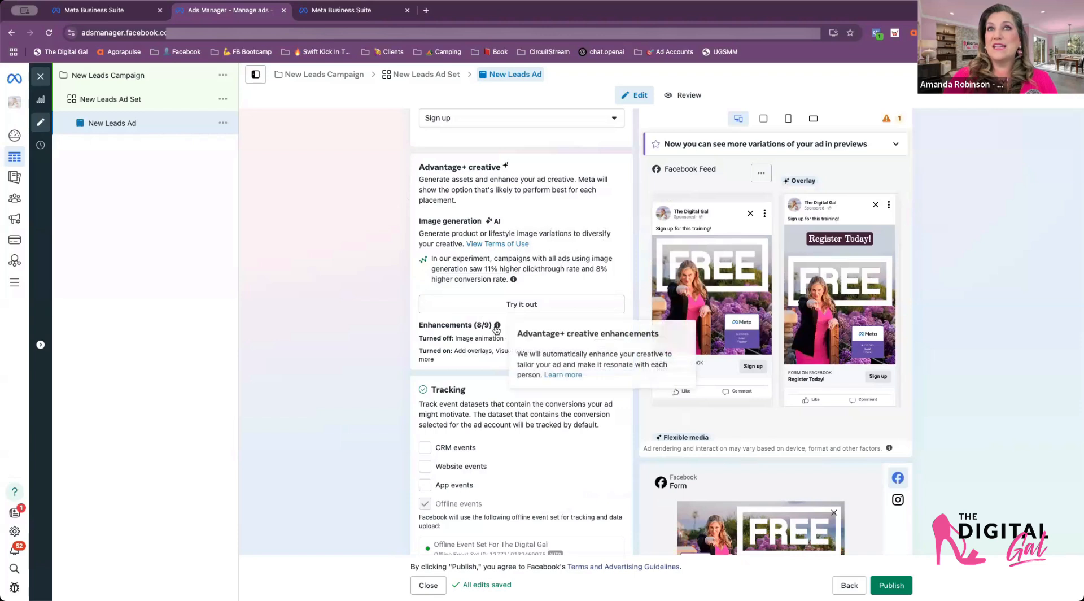
scroll(435, 446, down, 1)
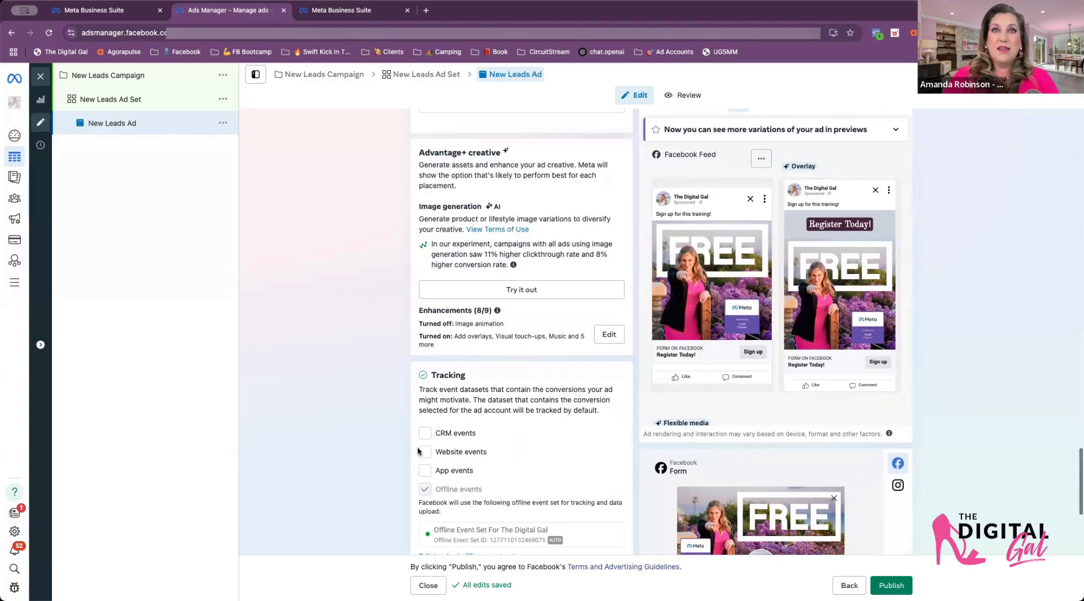
click(426, 456)
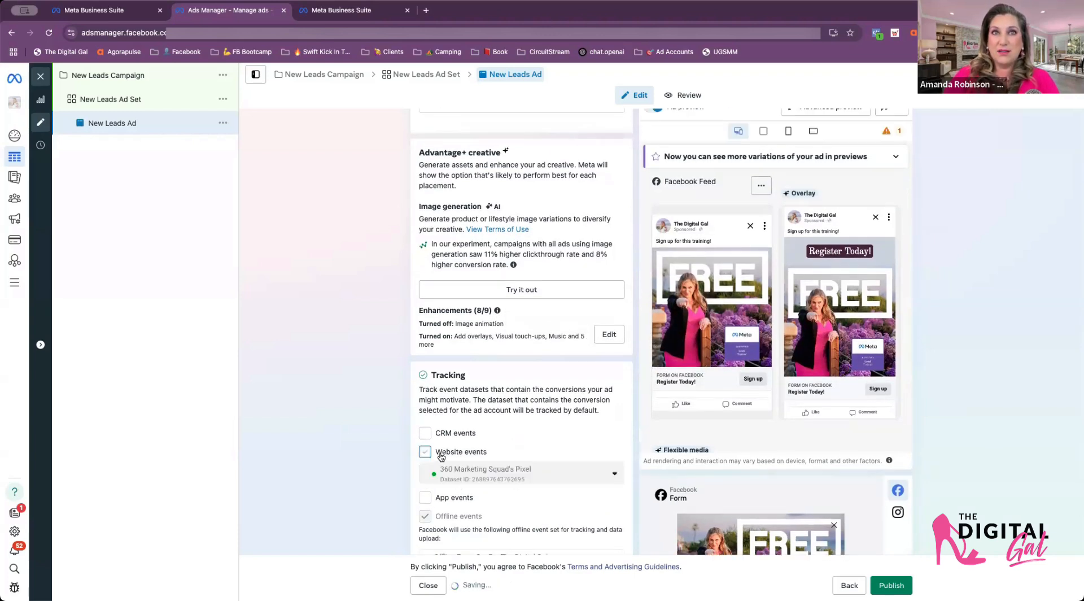
click(474, 478)
scroll(495, 409, down, 1)
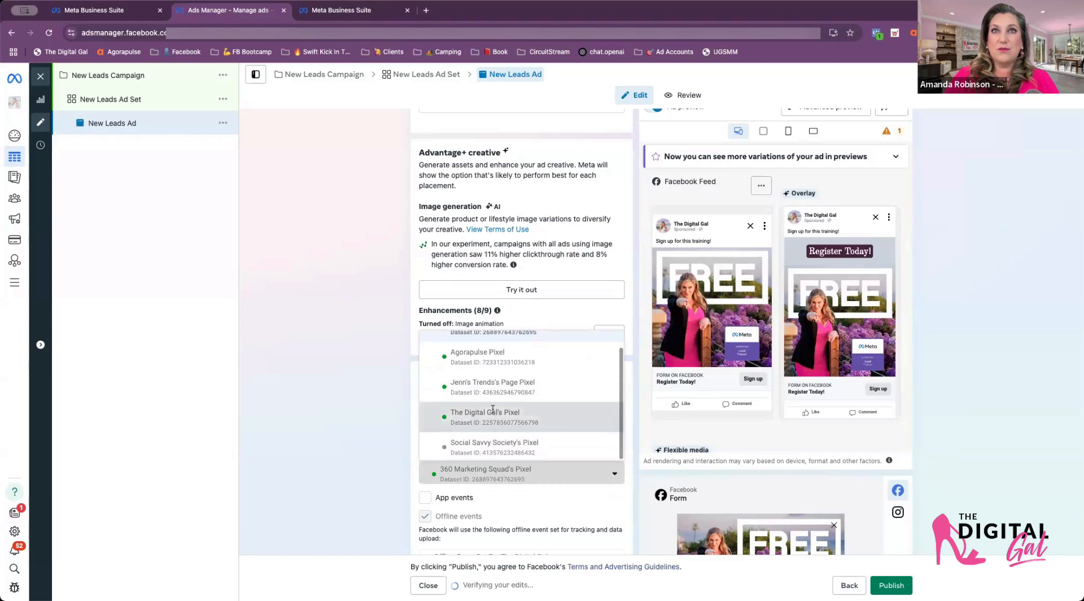
click(495, 410)
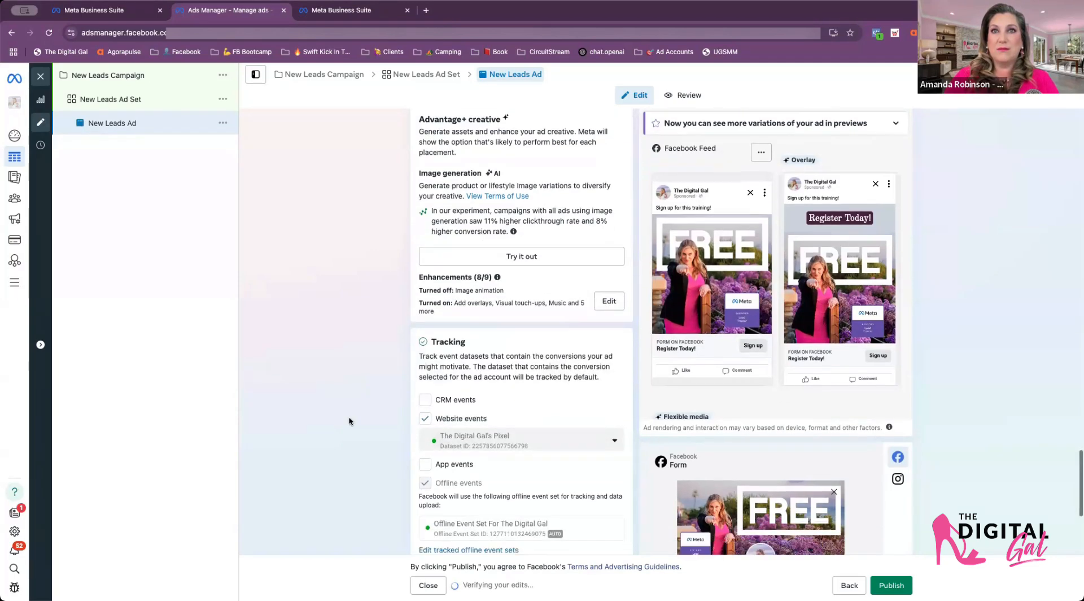
scroll(349, 421, down, 3)
scroll(349, 421, up, 10)
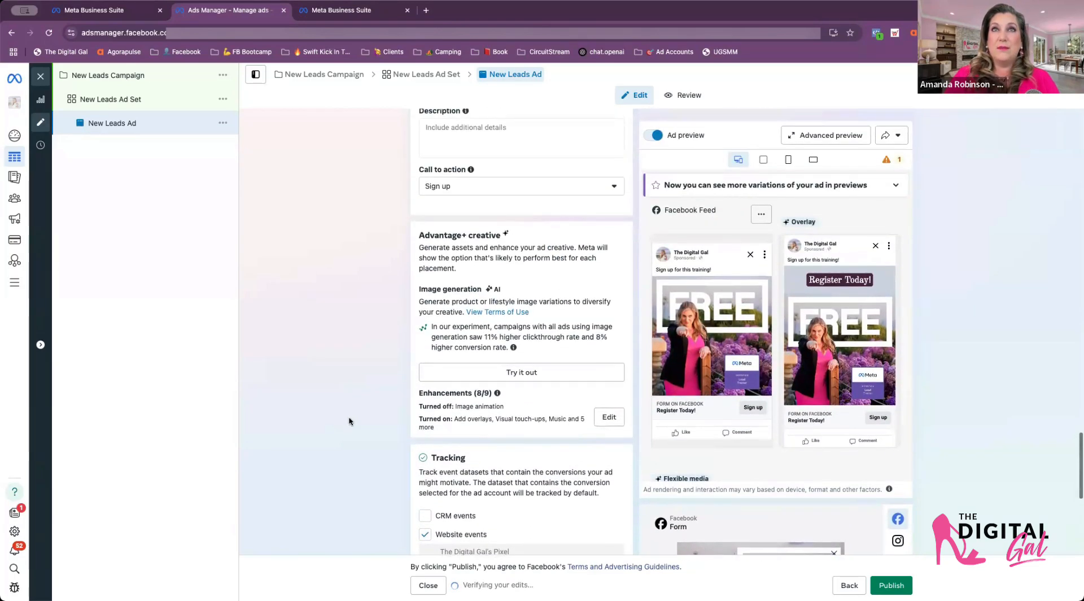
scroll(349, 422, up, 10)
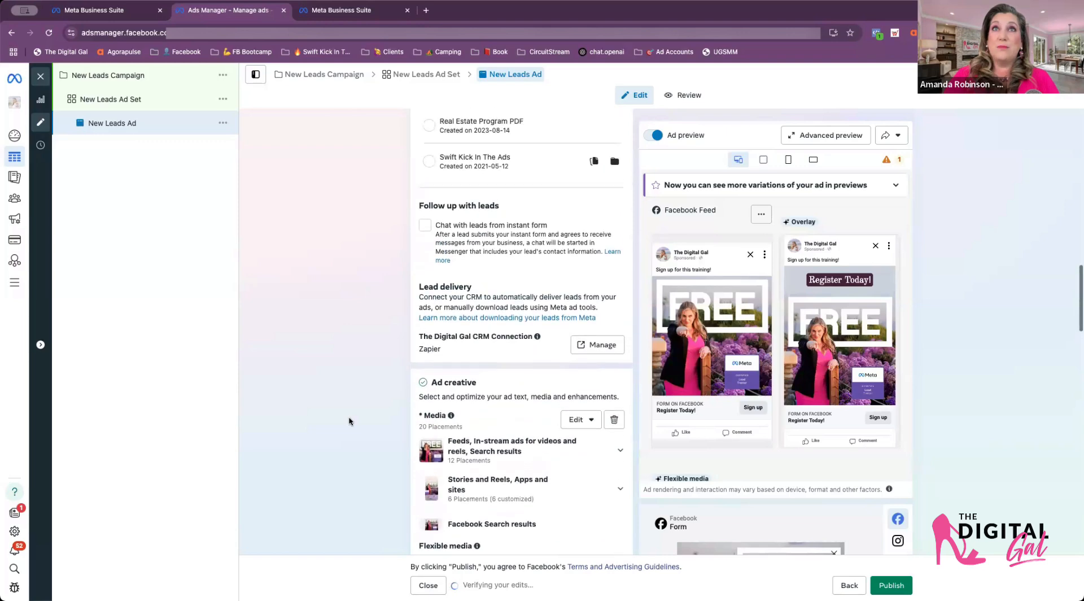
scroll(380, 417, up, 2)
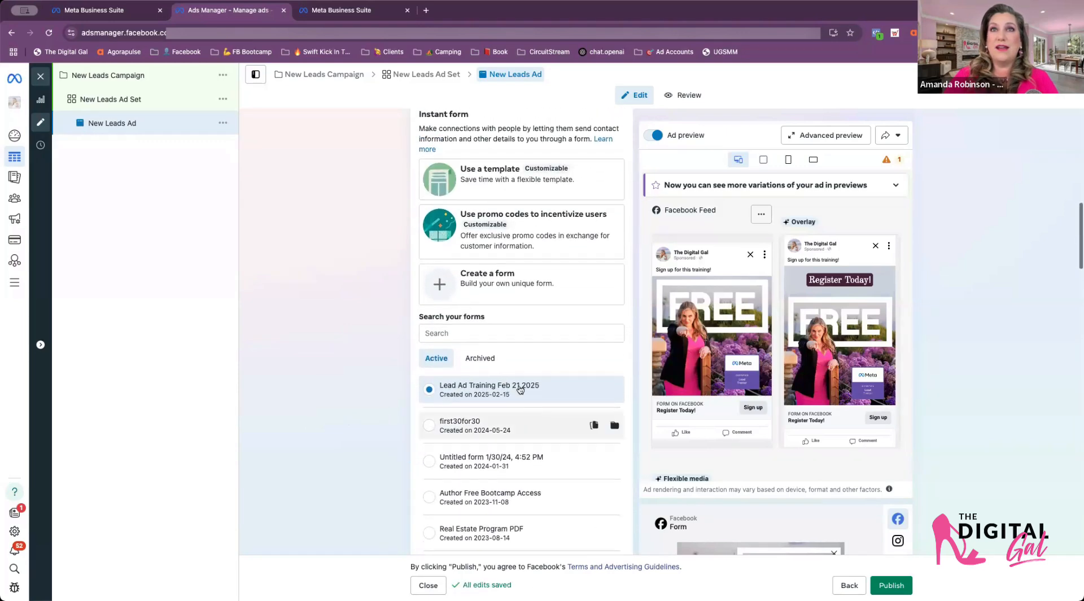
click(502, 285)
click(868, 122)
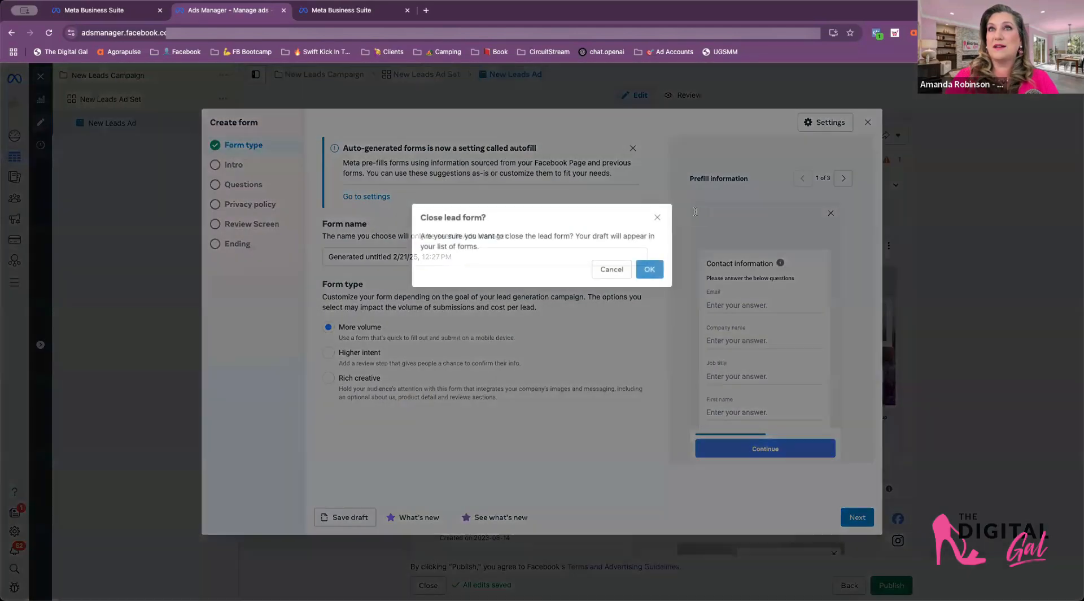
click(649, 269)
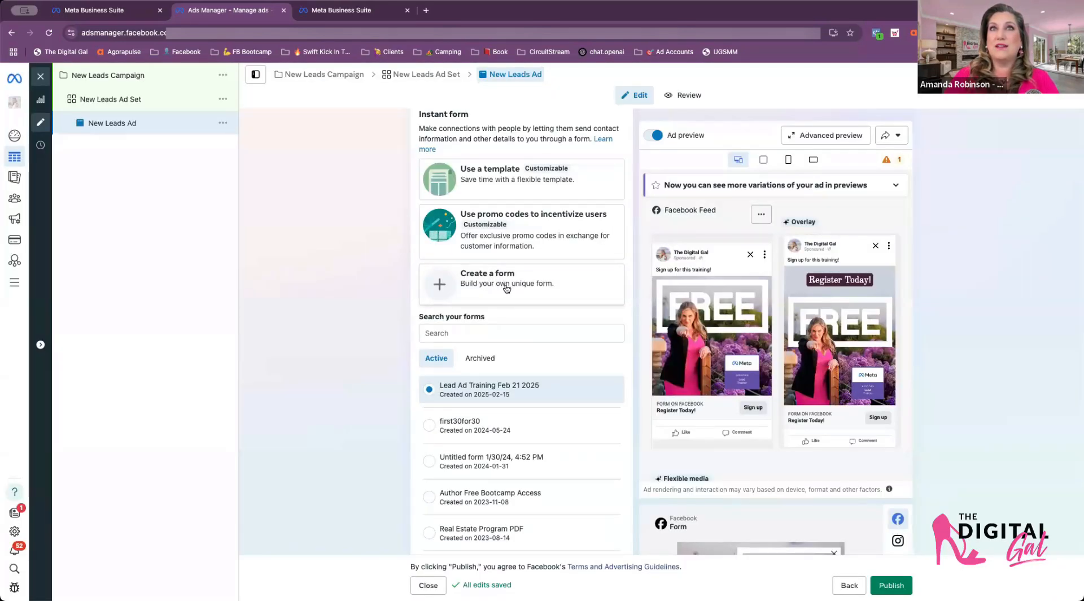
Create a new instant form for the ad's destination and name it "TEST"
scroll(507, 289, up, 2)
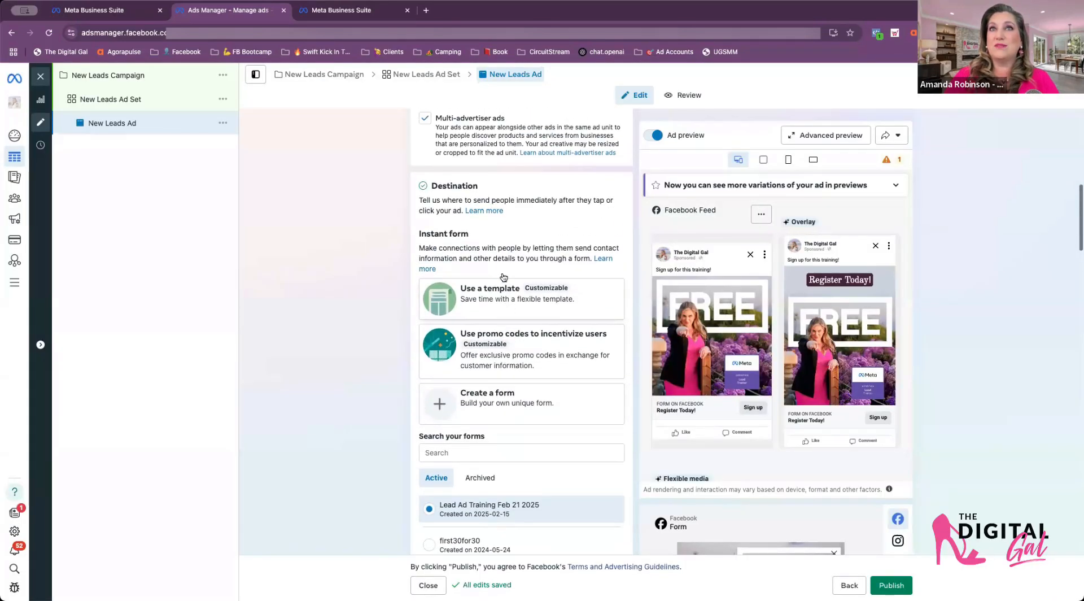
click(521, 413)
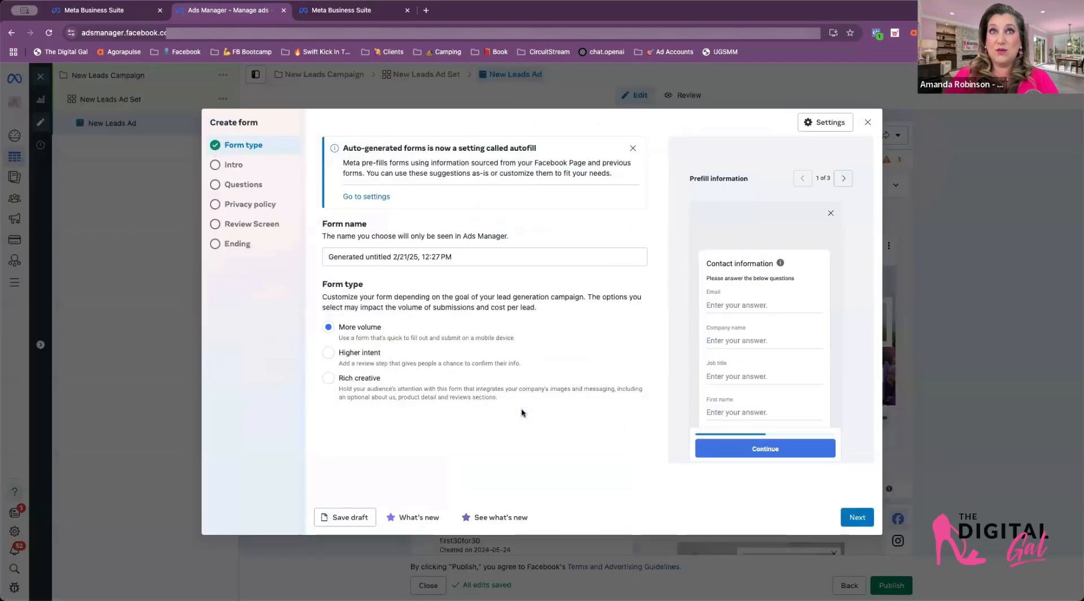
click(460, 258)
key(super+a)
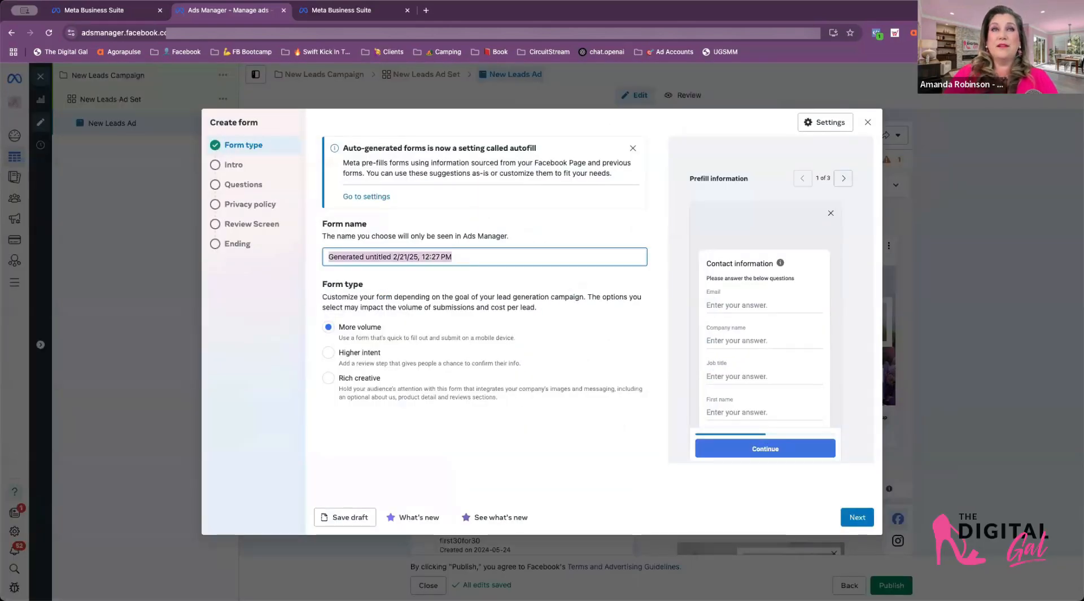
text(TEST)
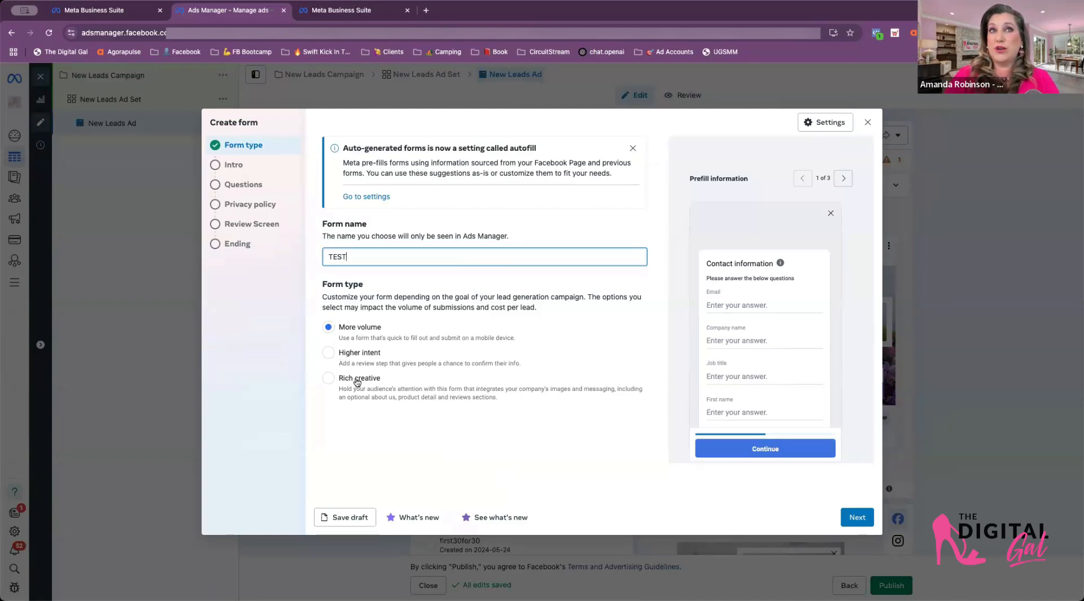
Compare the three form types, set the form to Higher intent and continue to its intro settings
click(331, 355)
click(331, 330)
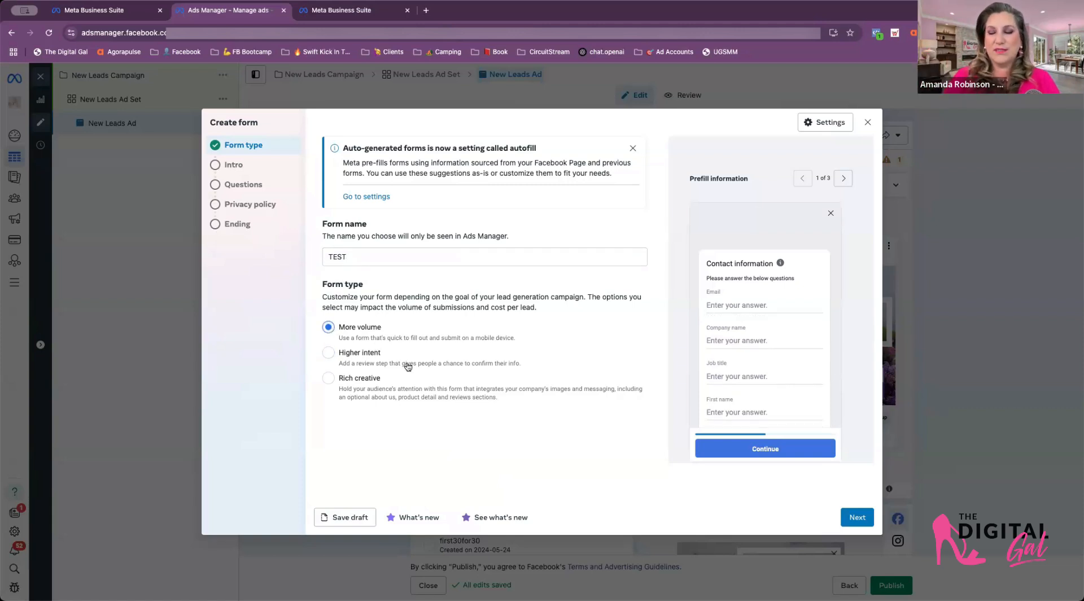
click(333, 355)
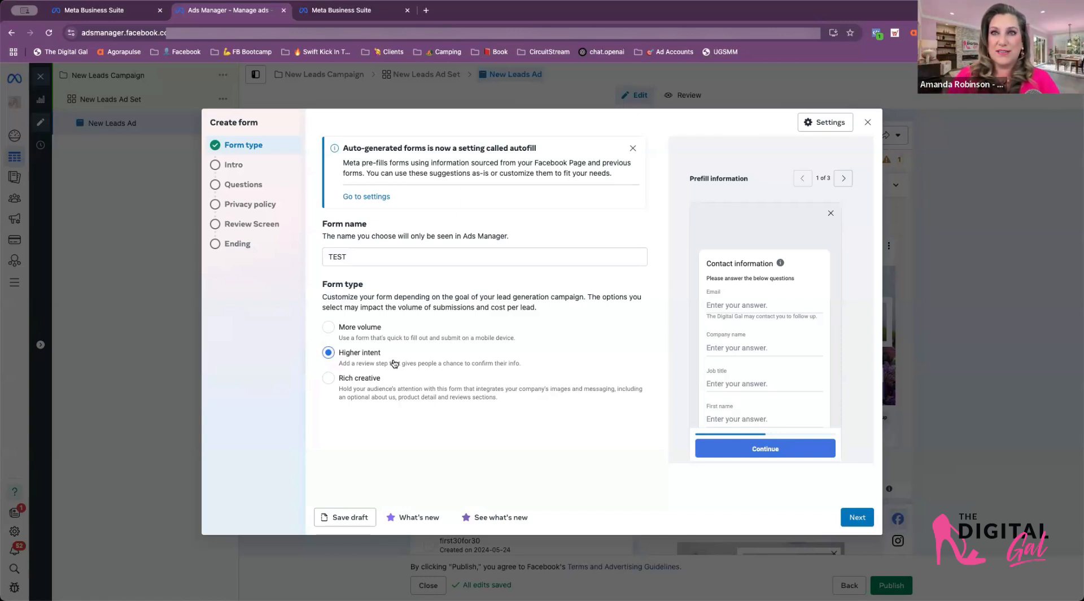
click(329, 379)
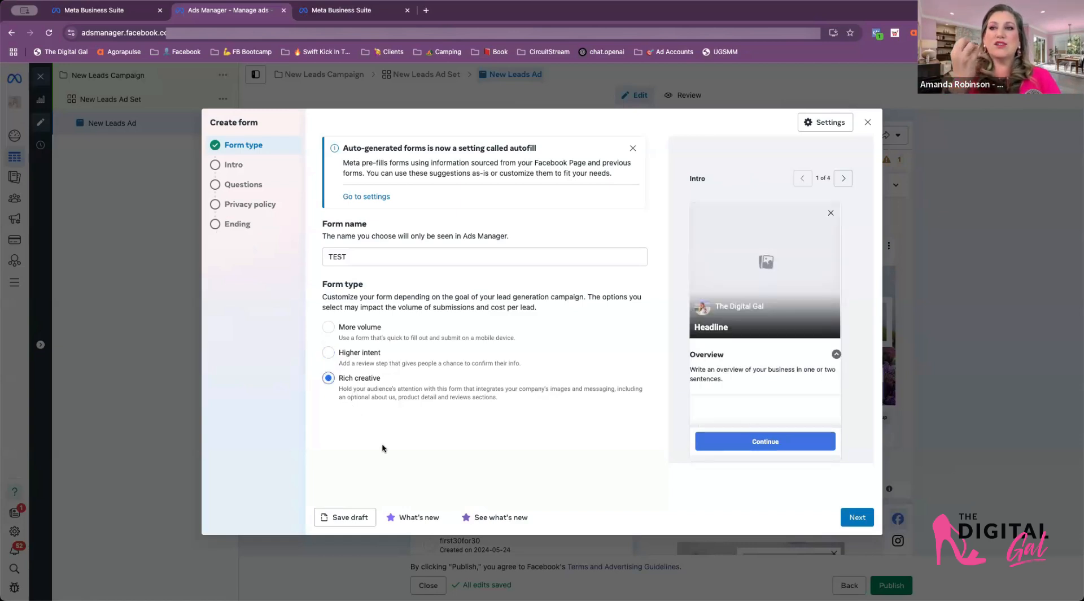
click(330, 353)
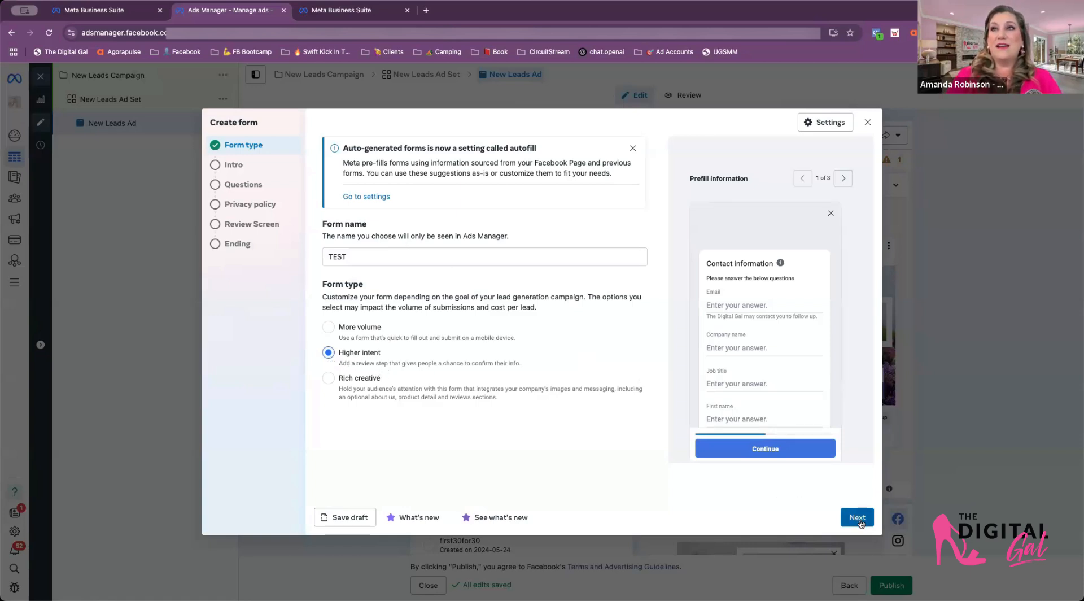
click(859, 519)
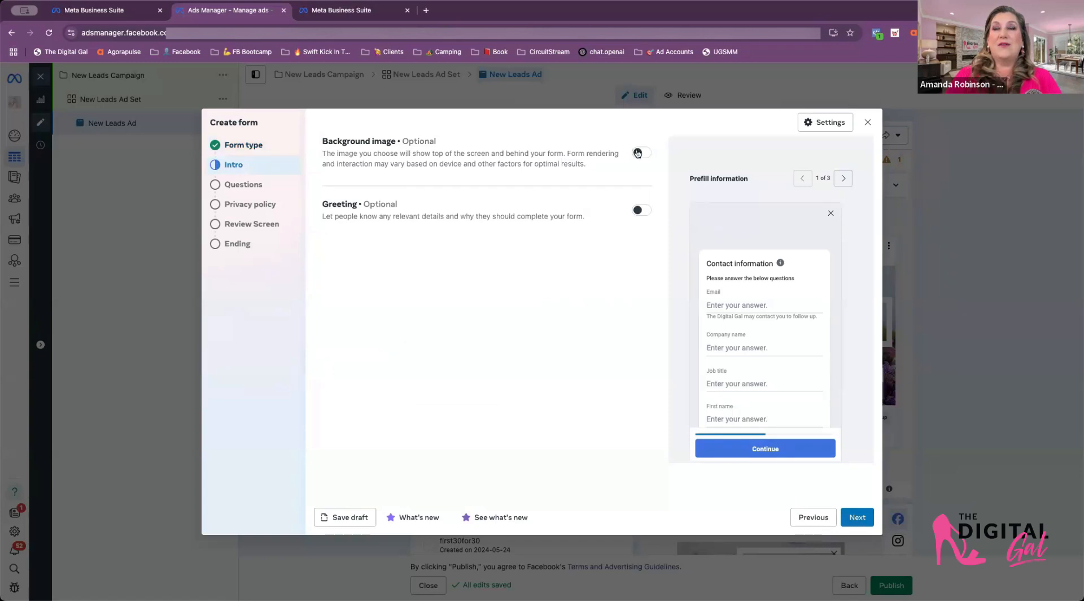
Try the intro's background image and greeting options, keeping only the background image turned on
click(638, 154)
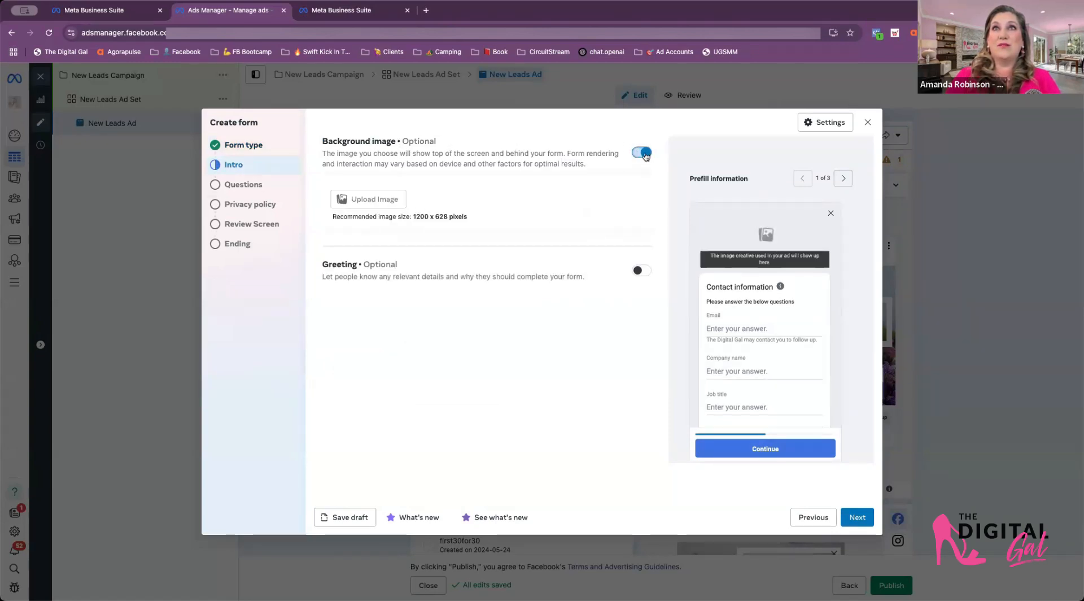
click(642, 154)
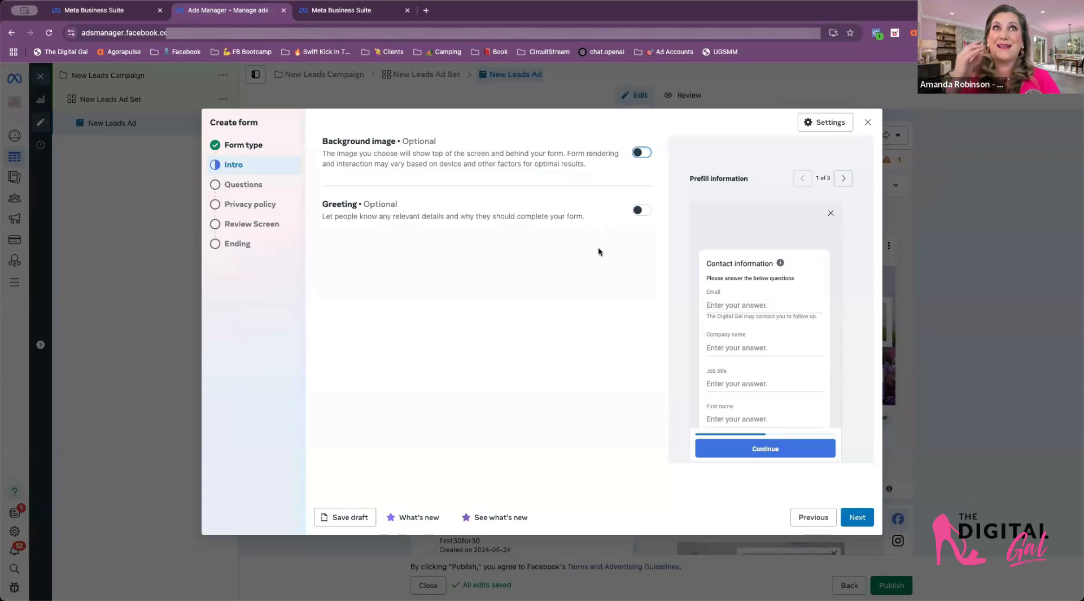
click(641, 210)
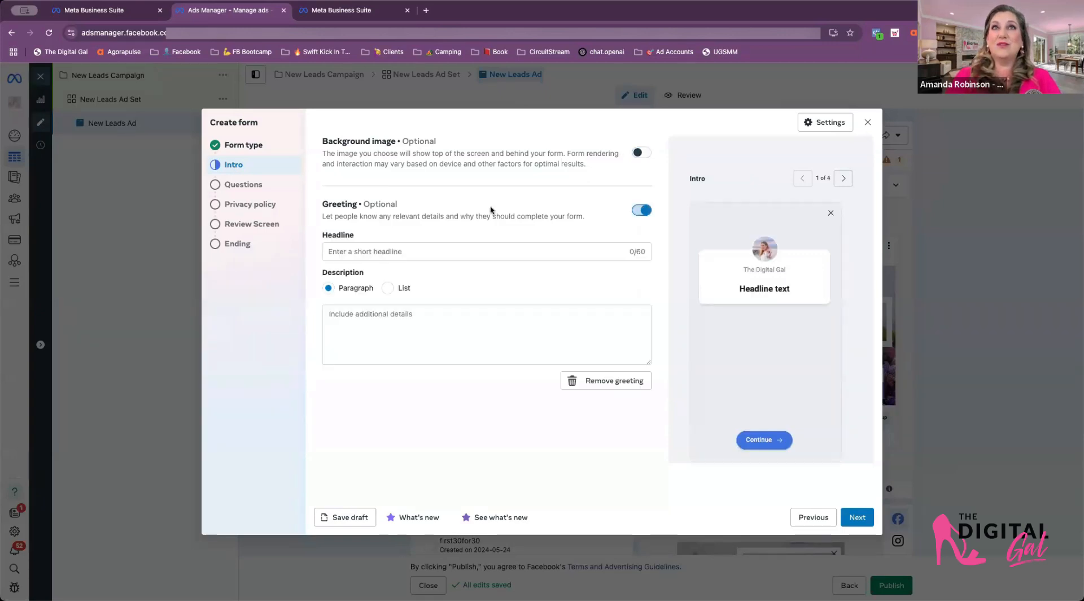
click(639, 153)
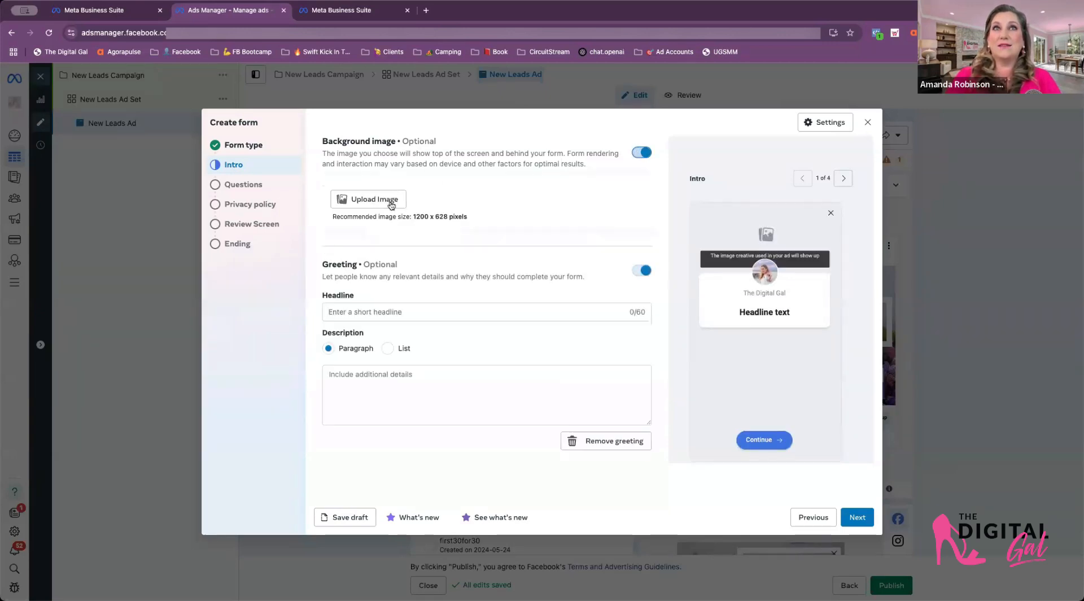
click(642, 153)
click(642, 153)
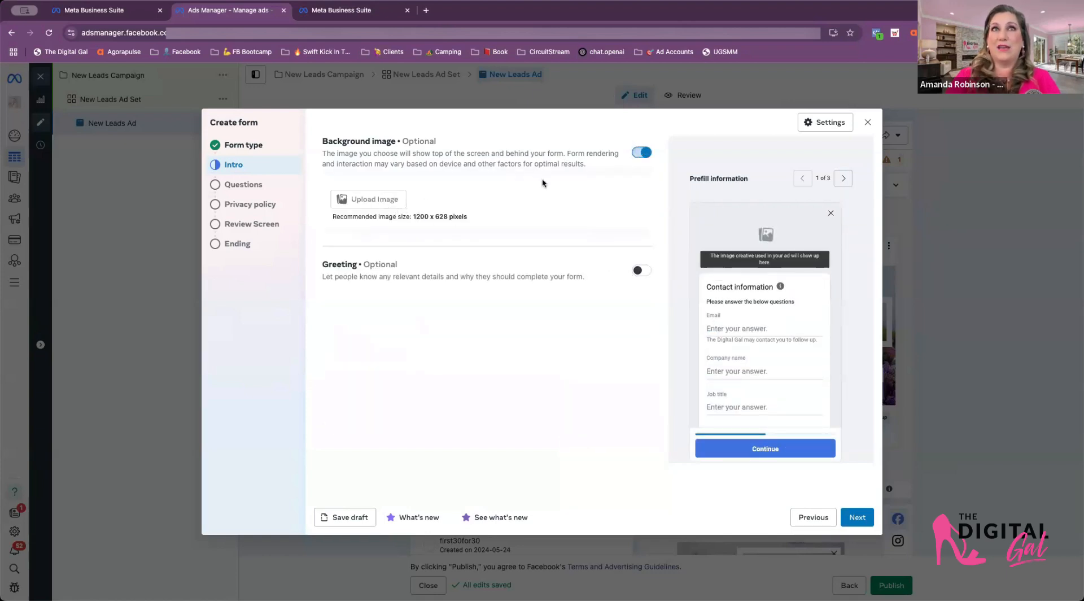
Turn on both the background image and the greeting for the form's intro, and upload the FREE promotional picture as the background
click(641, 153)
click(643, 210)
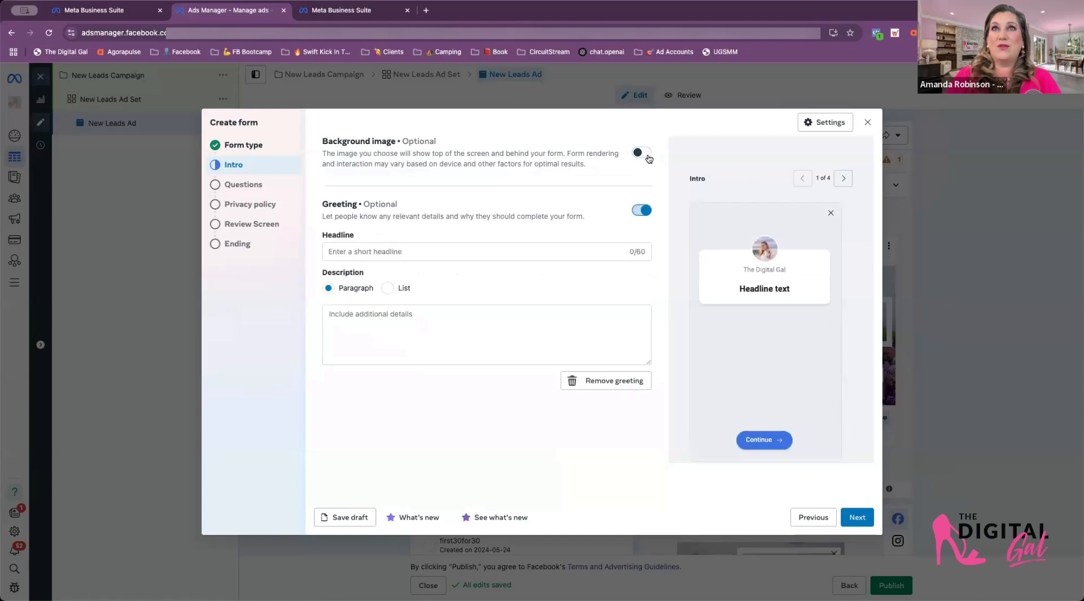
click(642, 154)
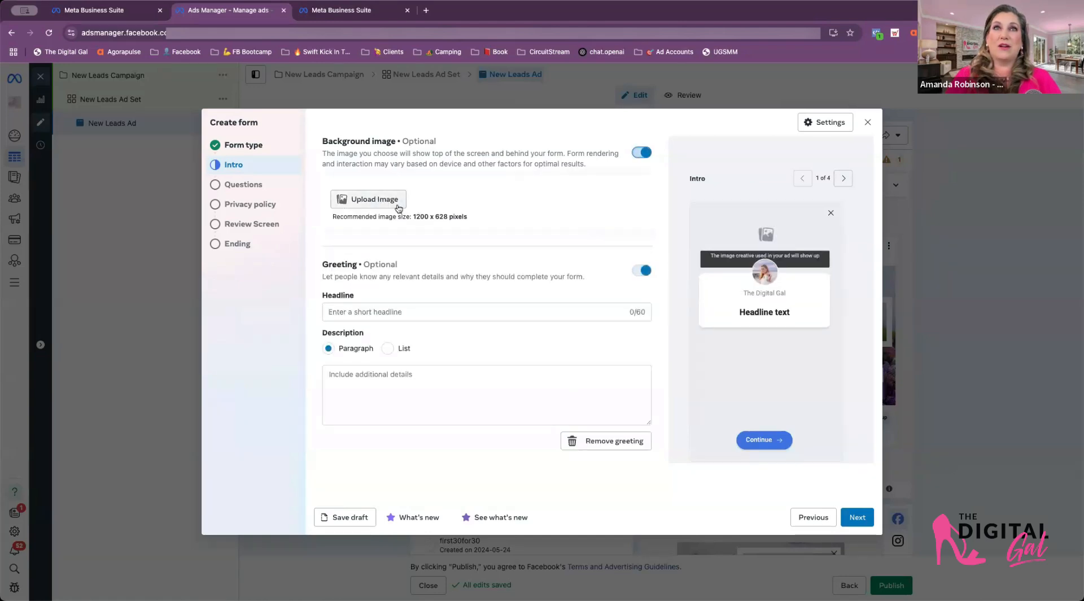
drag(412, 218, 468, 217)
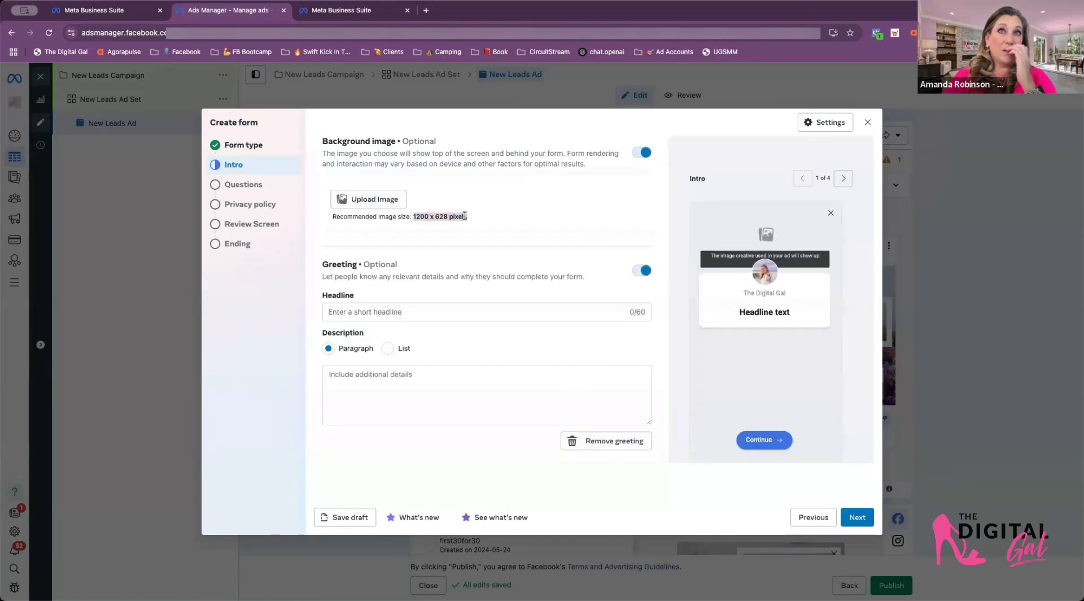
click(494, 213)
click(368, 200)
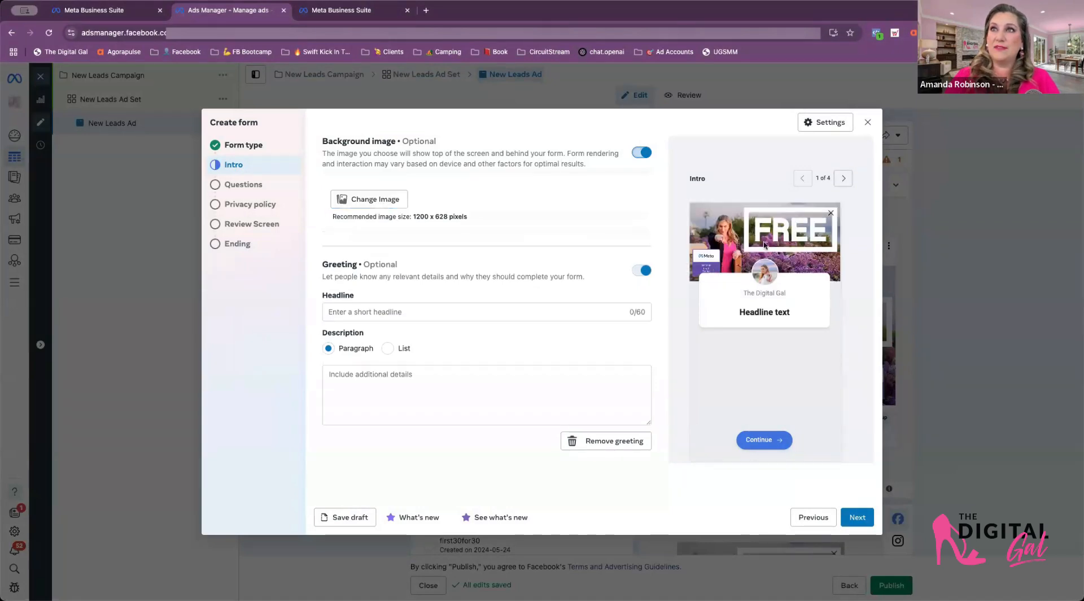
Set the greeting headline to "Sign up for this free training!" and its paragraph description to "And you'll get a PDF download", and continue to the questions
click(402, 311)
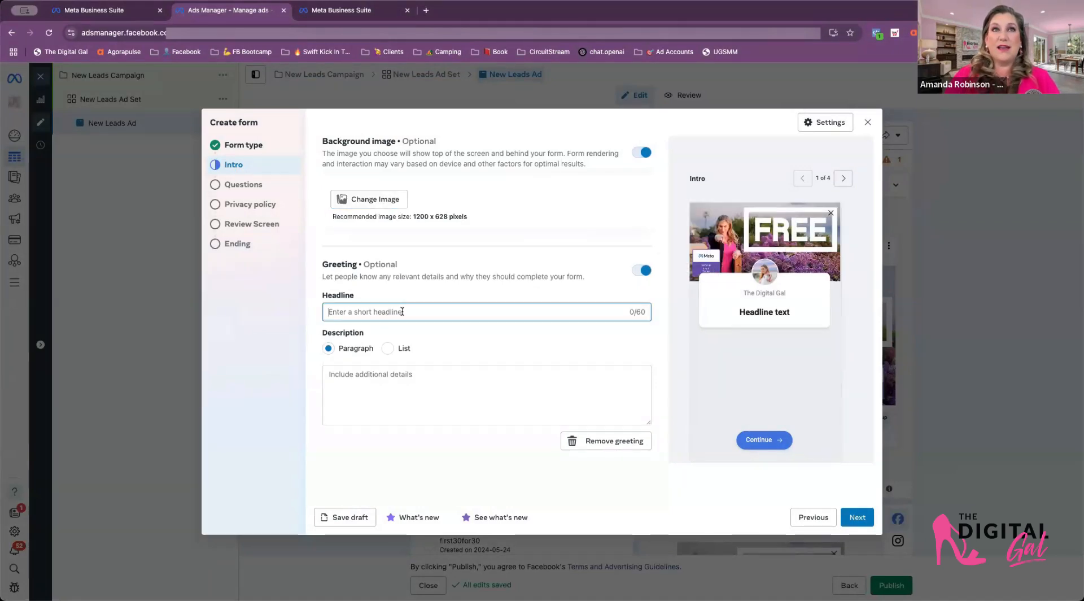
text(Sign up for )
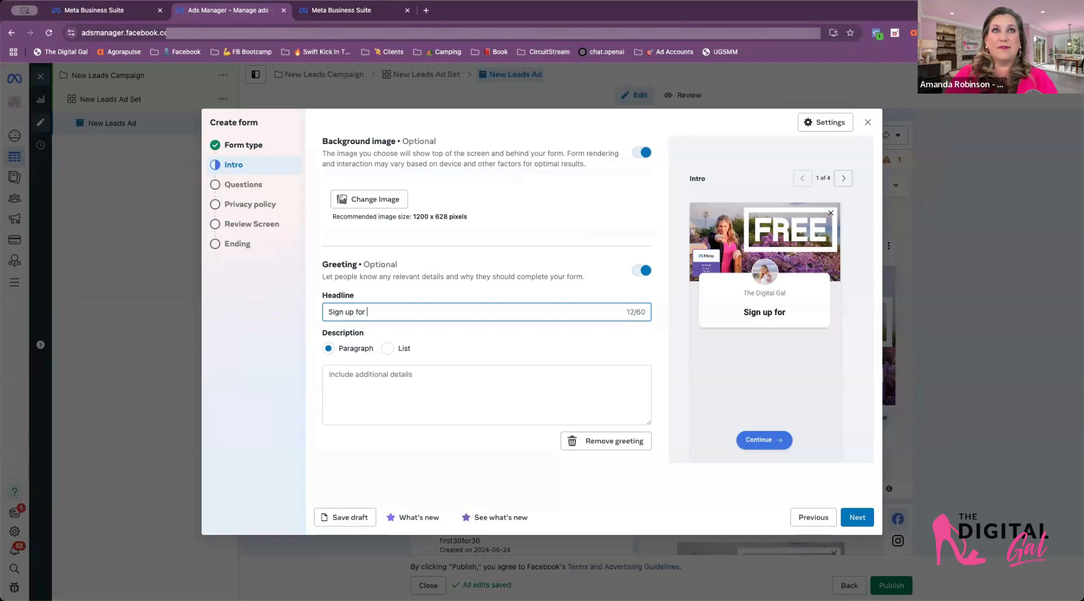
text(this free training!)
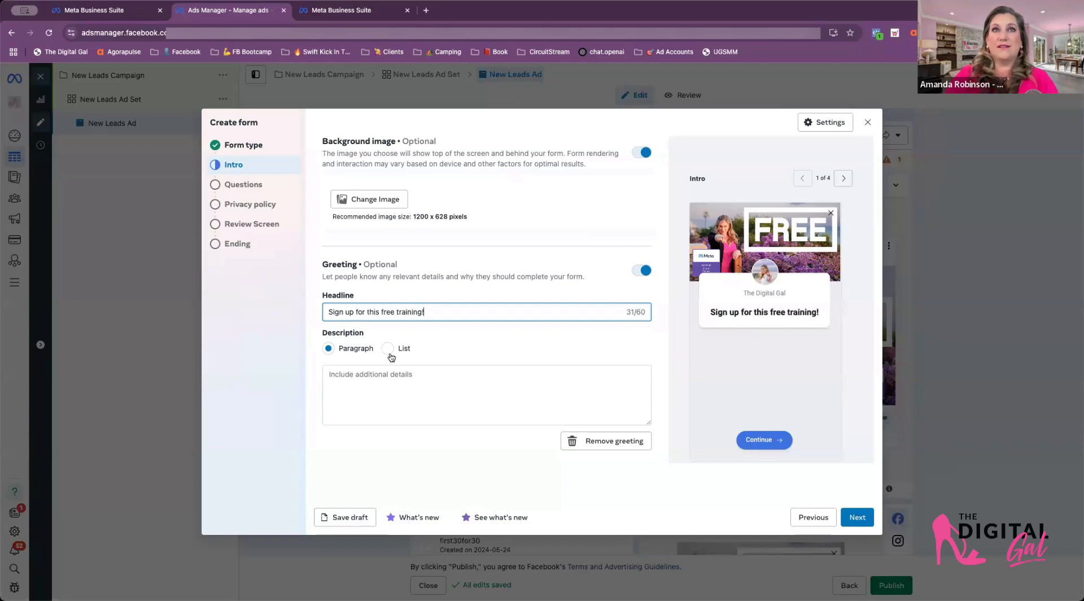
click(388, 382)
text(And you'll )
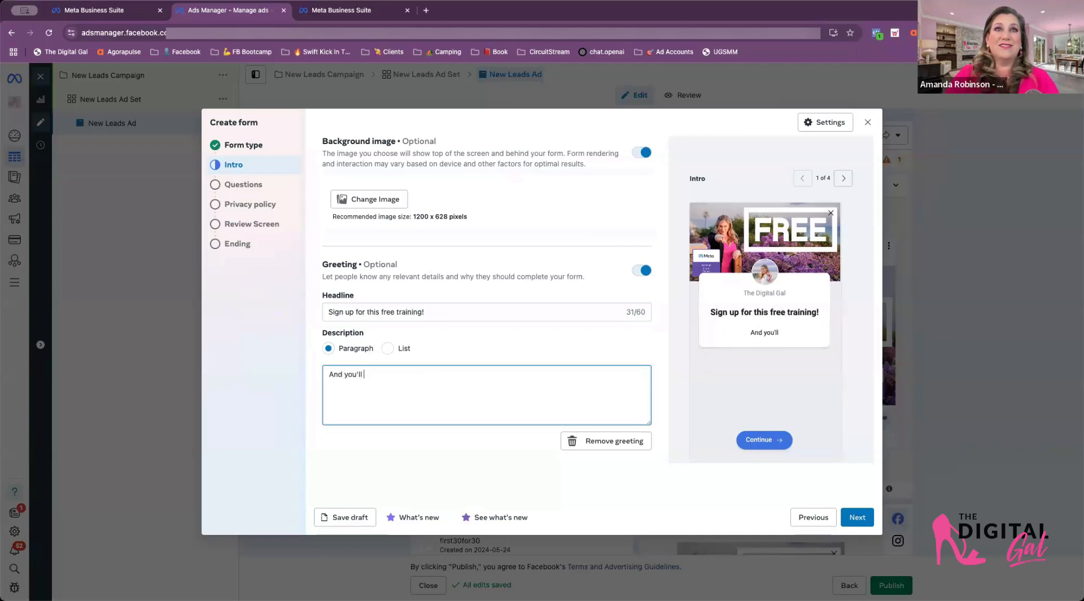
text(get a PDF download)
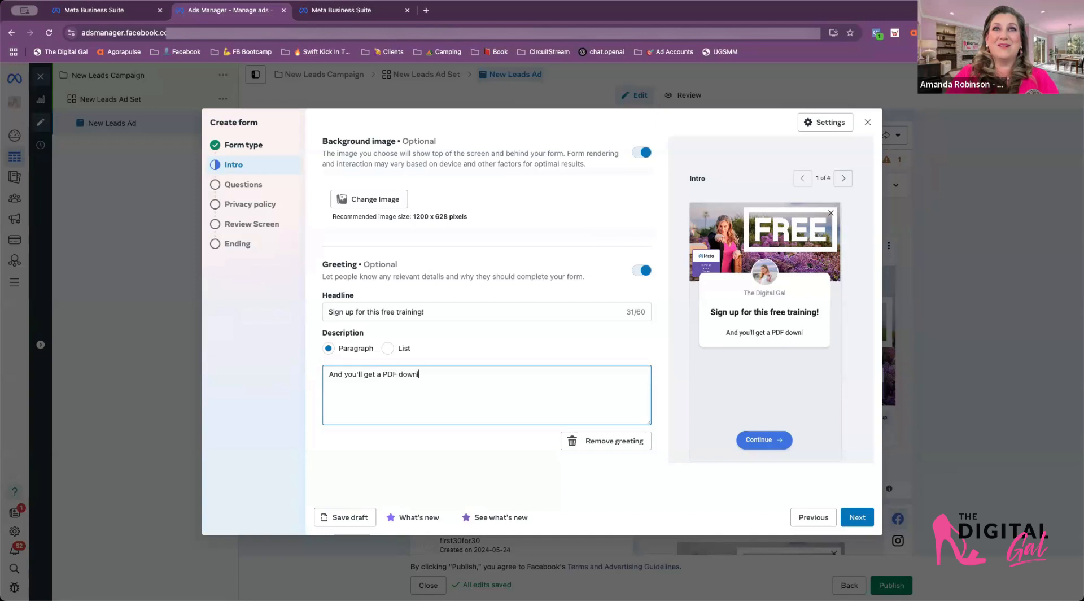
click(483, 345)
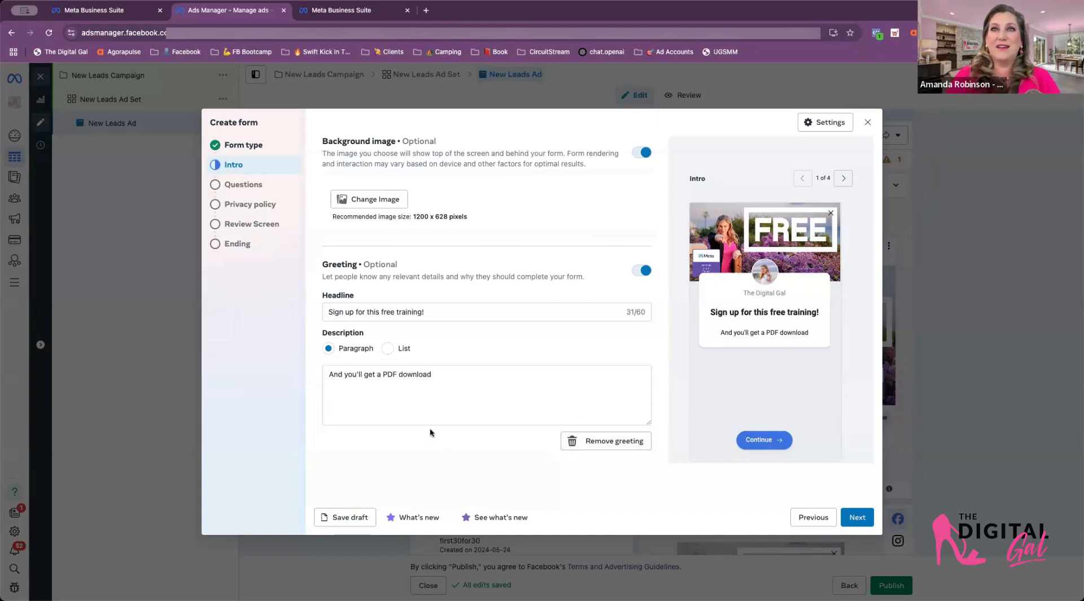
click(858, 516)
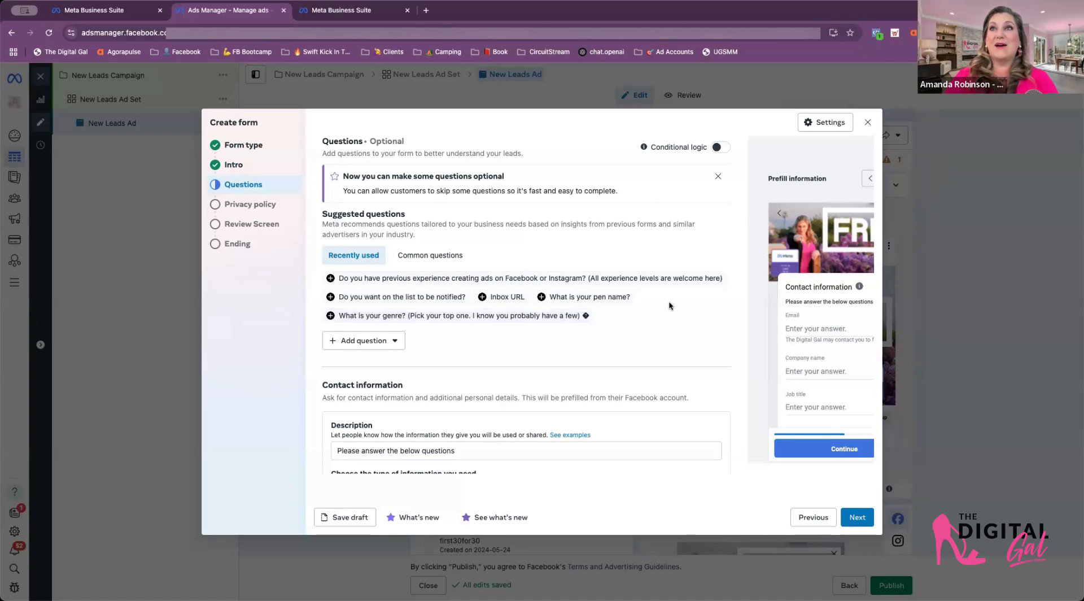
Make the Company name and Job title fields optional in the form's contact information
scroll(496, 351, down, 4)
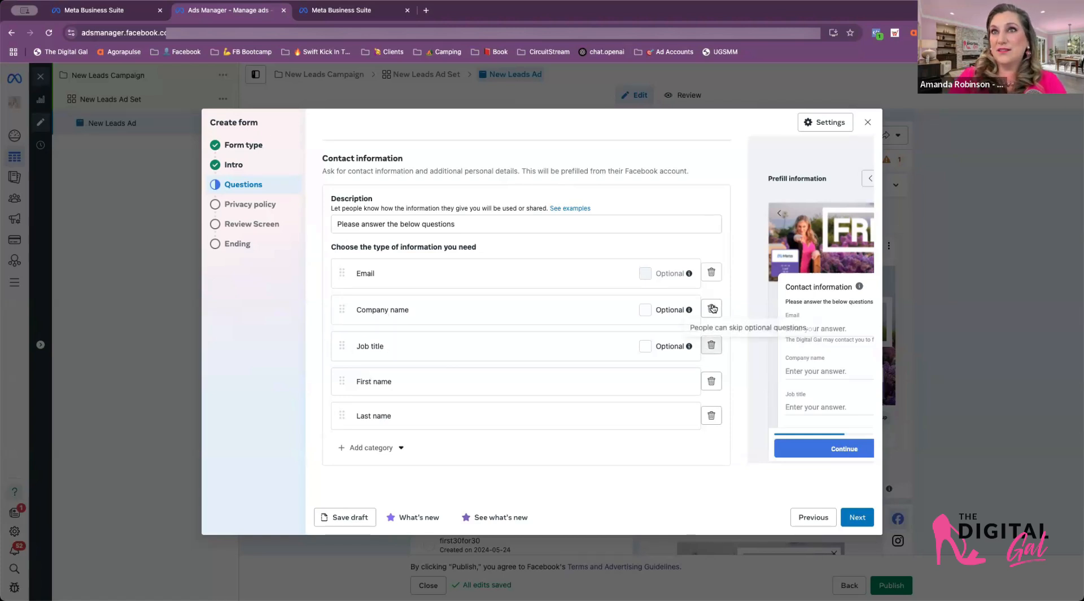
click(646, 310)
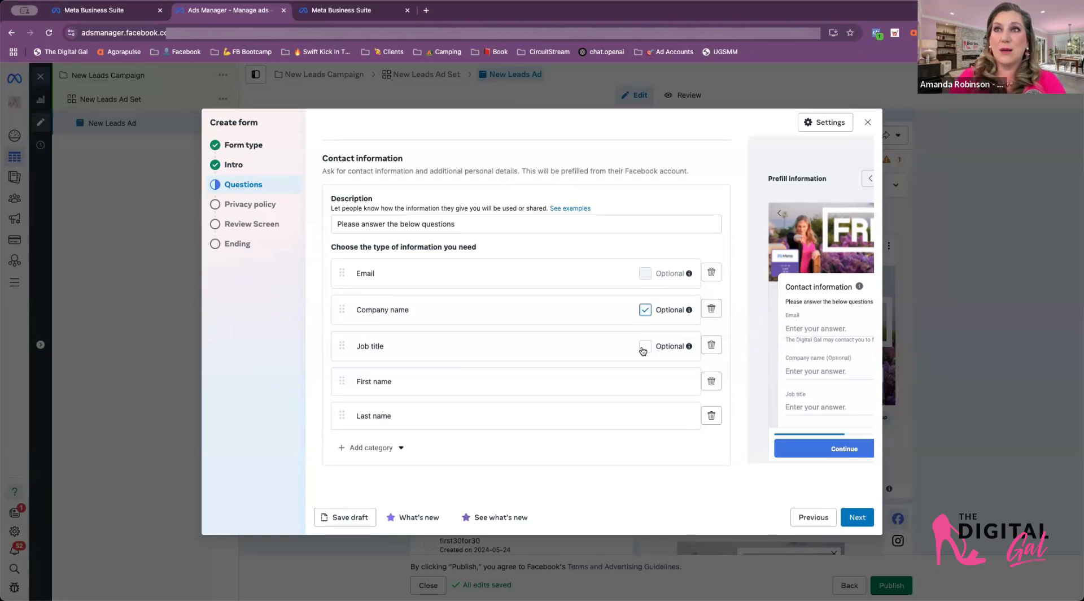
click(645, 346)
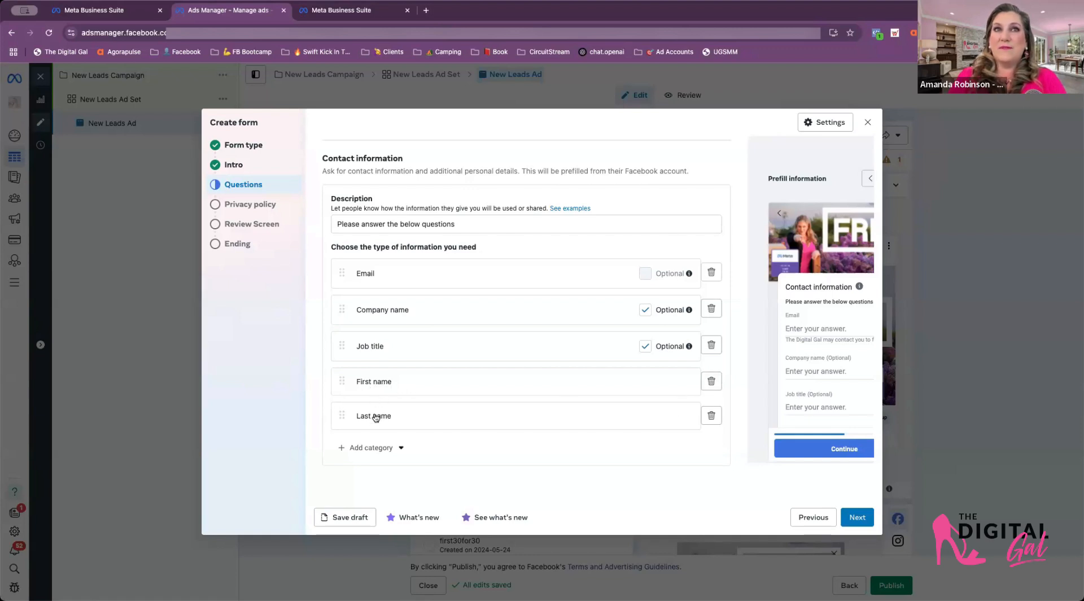
Replace the First name and Last name fields in the contact information with a single Full name field
click(395, 449)
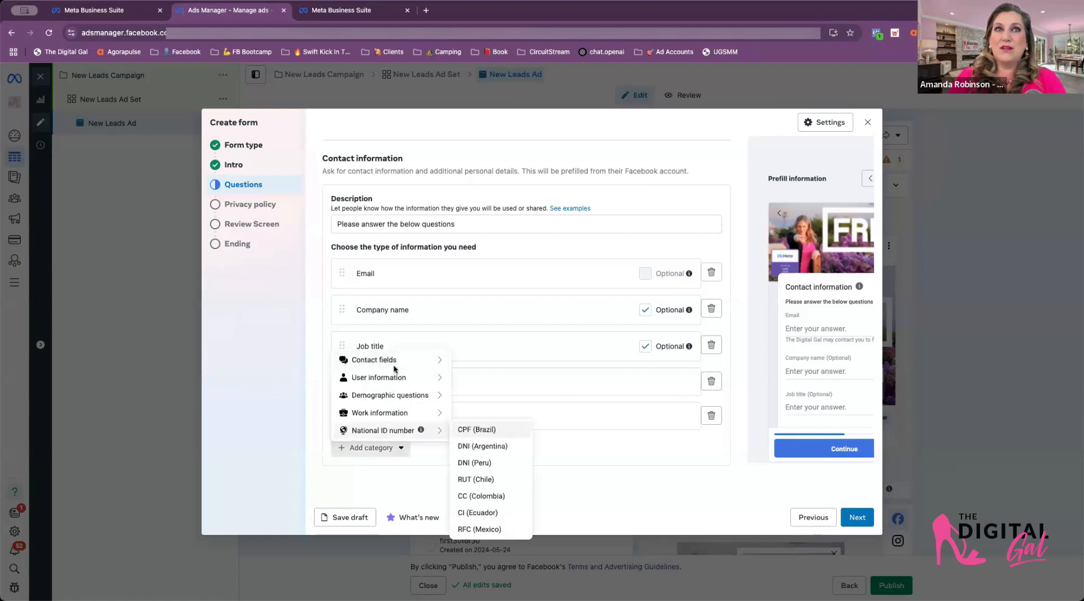
mouse_move(420, 362)
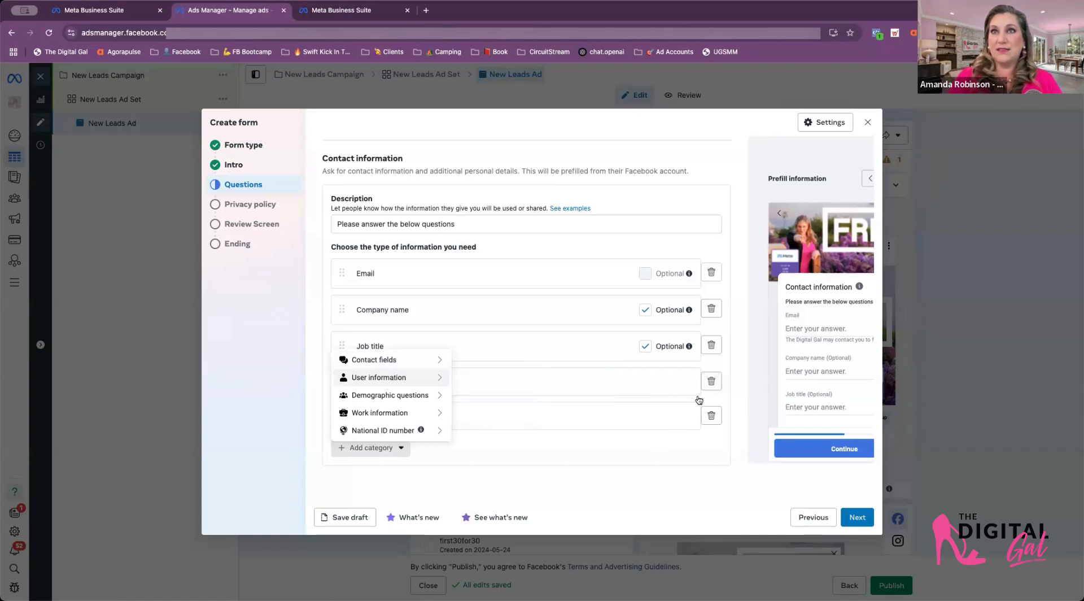
click(710, 381)
click(711, 418)
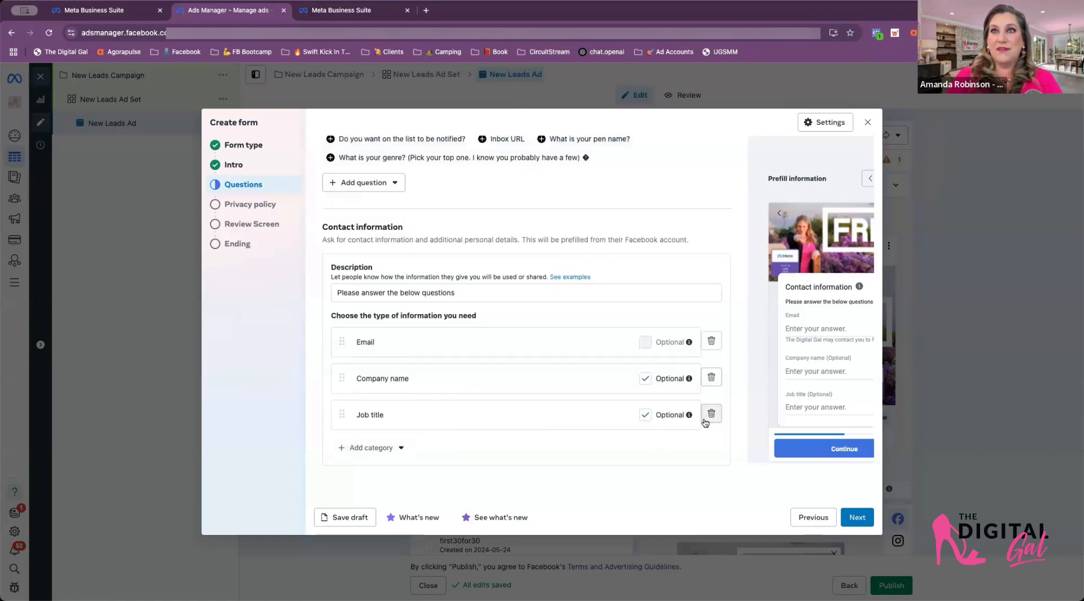
click(366, 447)
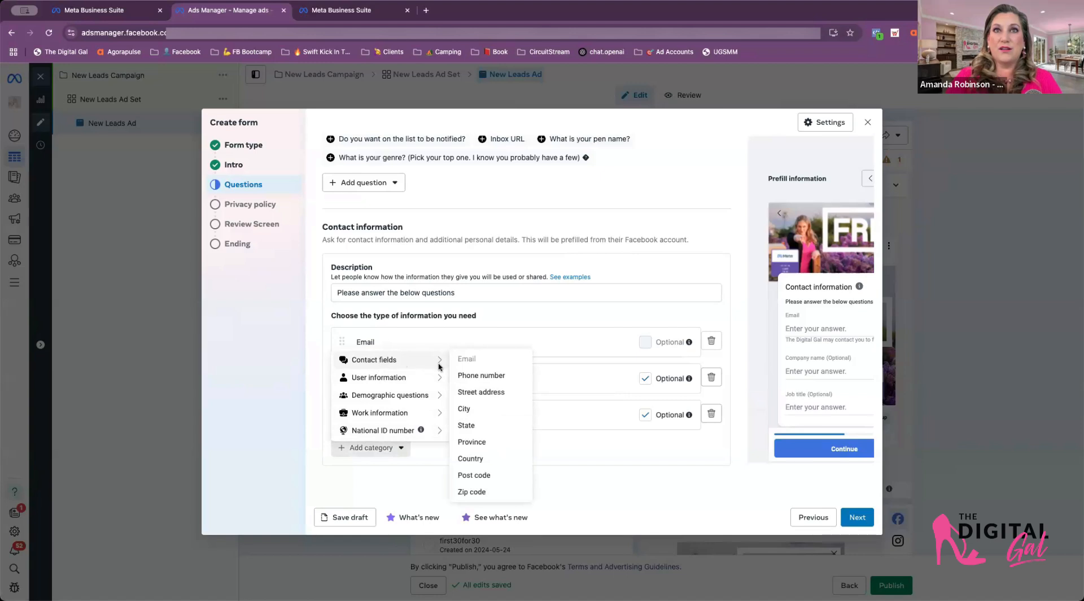
click(484, 377)
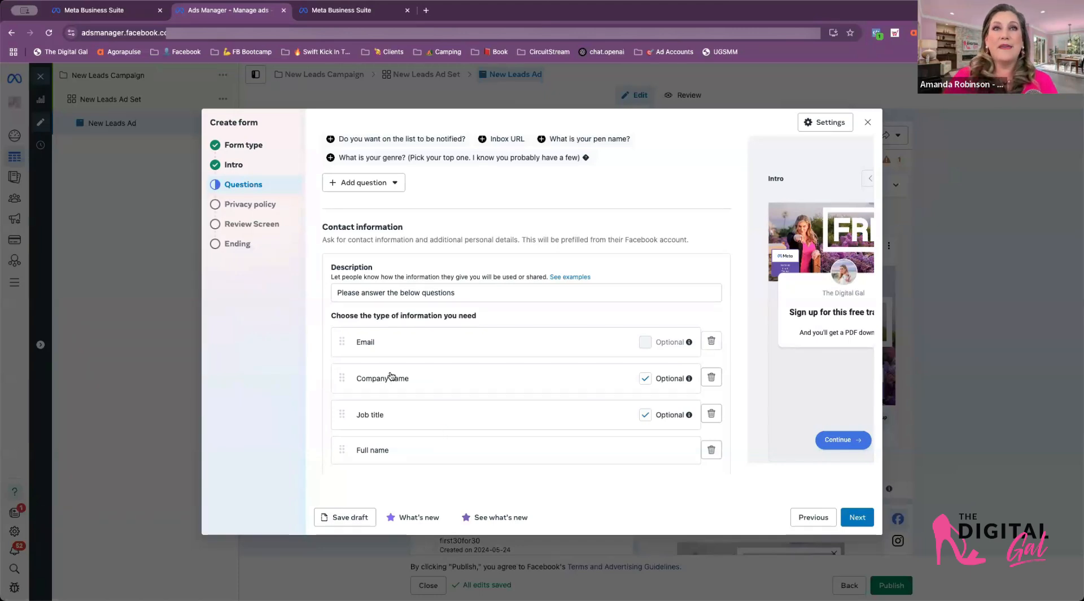
scroll(515, 373, down, 1)
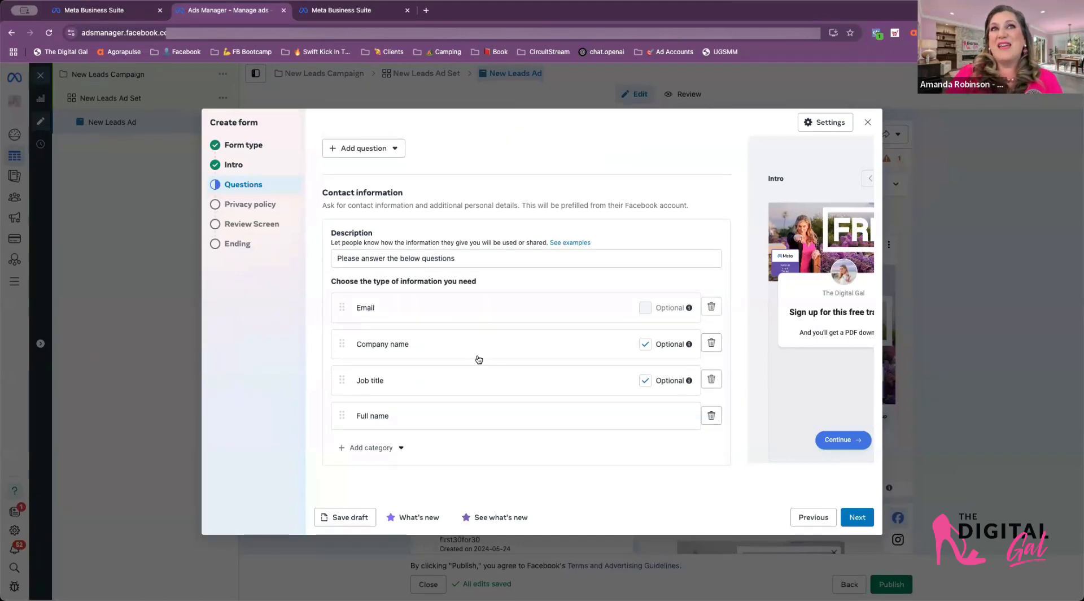
Add the recently used multiple-choice question about previous experience creating ads on Facebook or Instagram, with Yes and No answers, and continue to the privacy policy
scroll(477, 359, up, 4)
scroll(454, 280, up, 1)
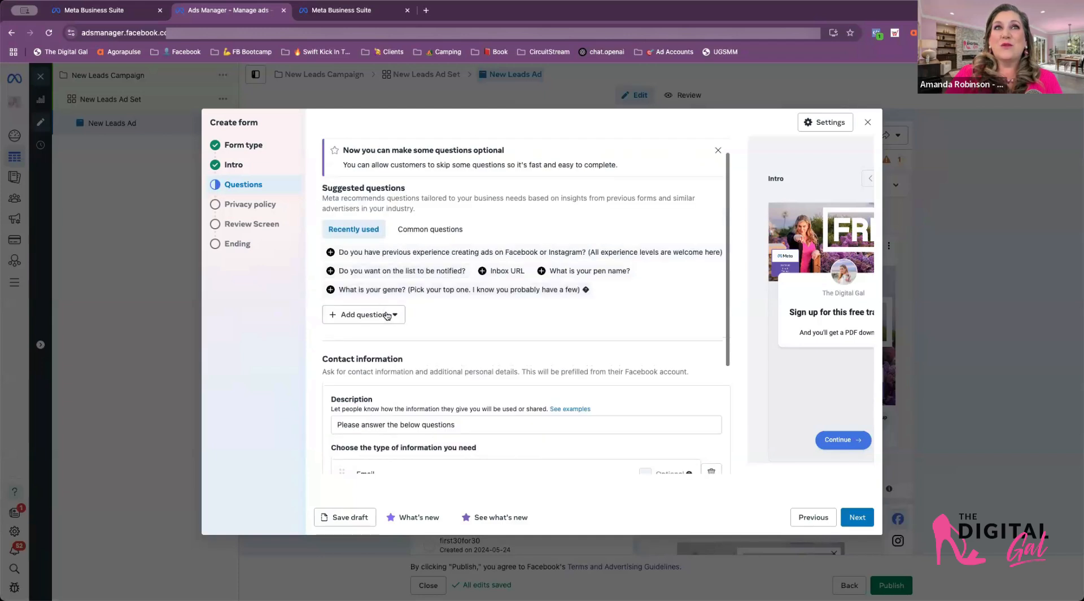
click(384, 315)
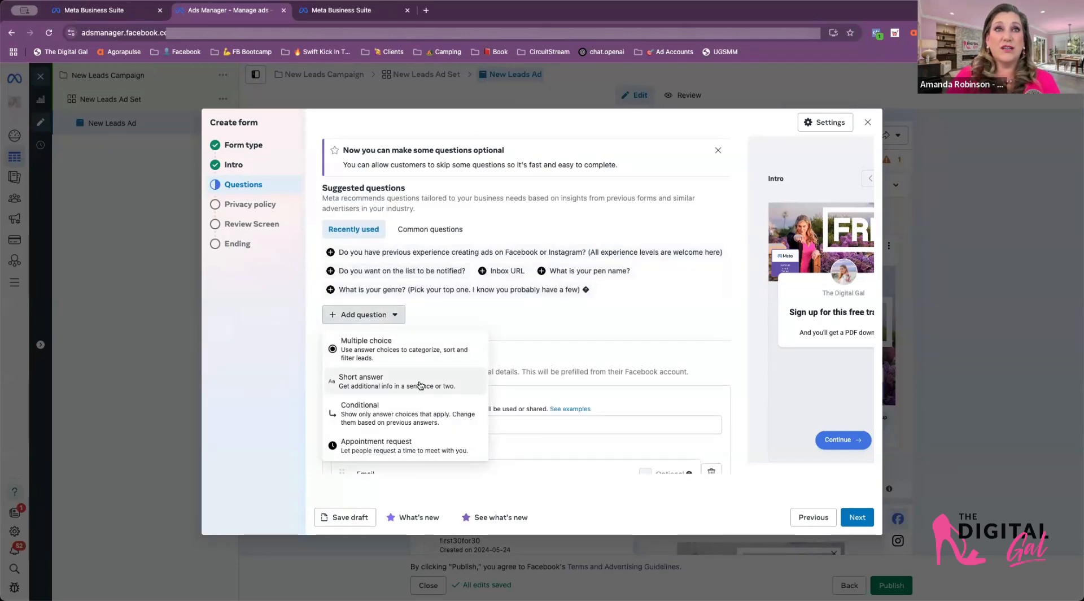
click(400, 353)
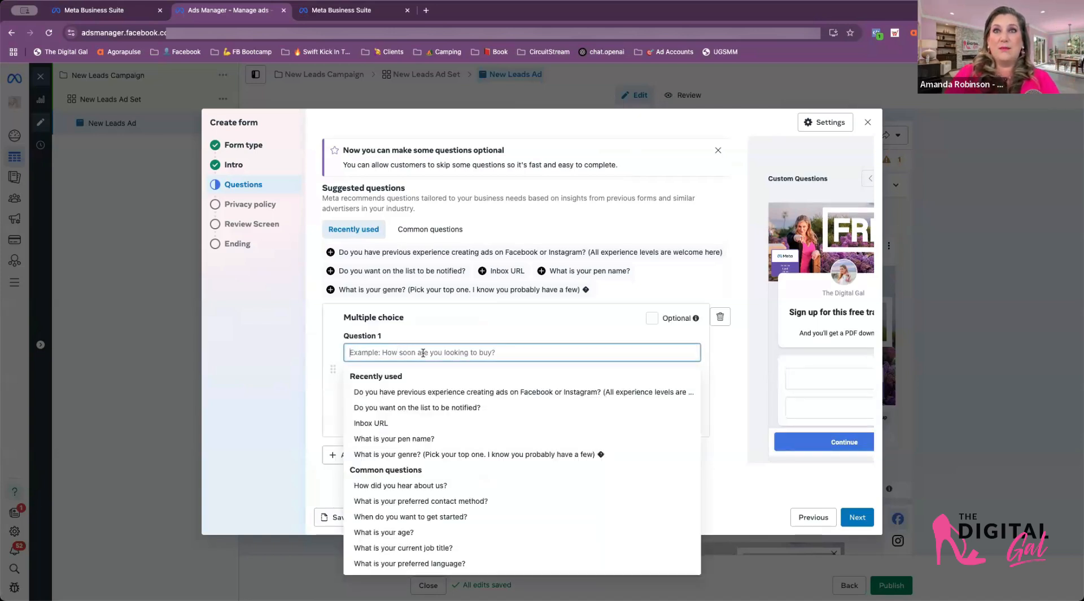
click(449, 391)
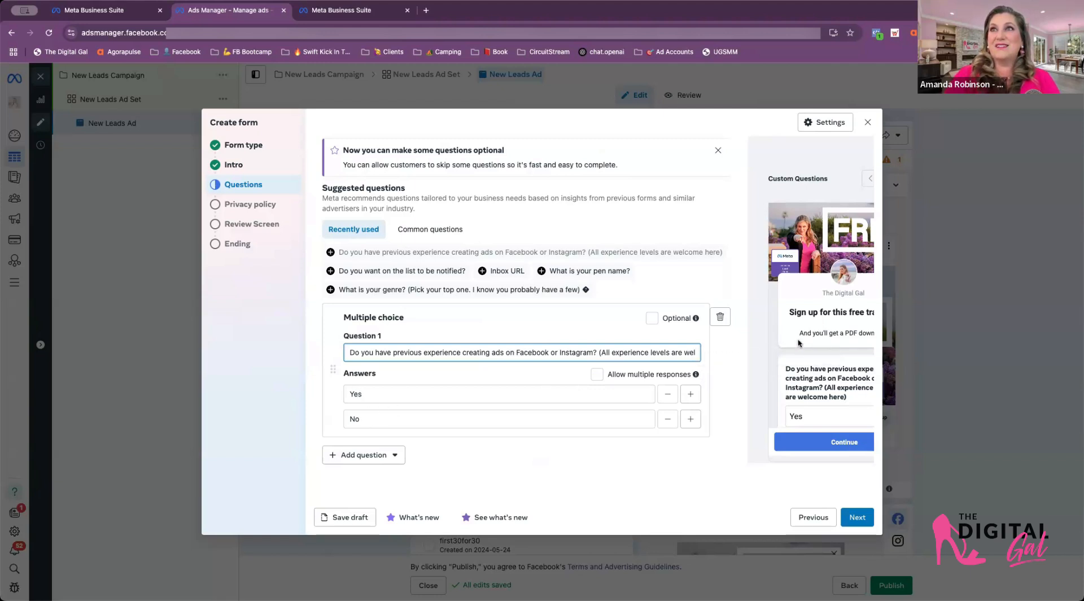
scroll(798, 343, down, 3)
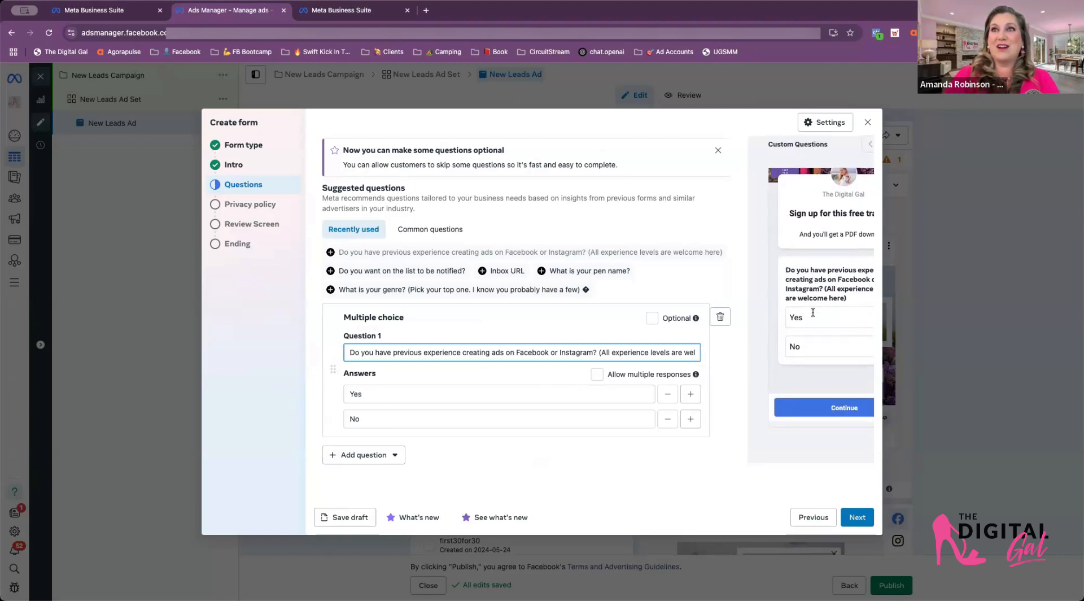
scroll(813, 312, up, 2)
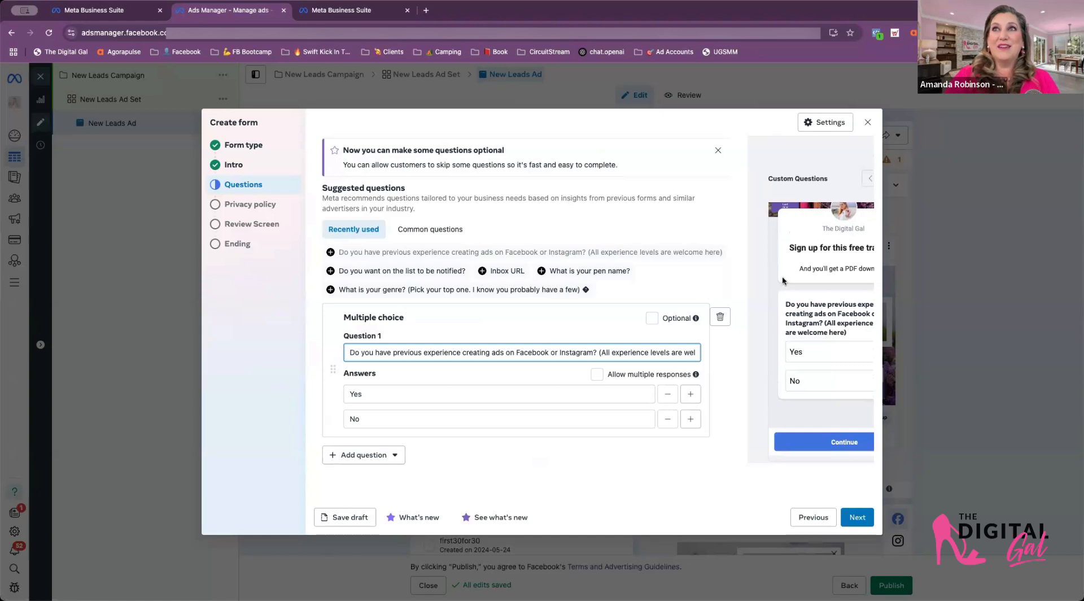
scroll(820, 237, down, 1)
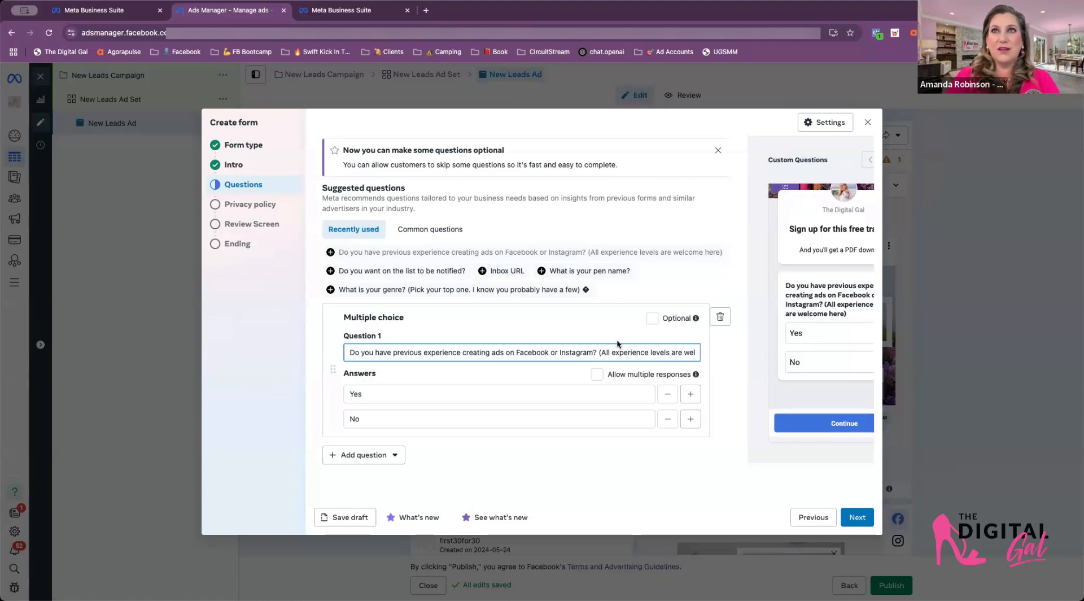
scroll(581, 364, down, 5)
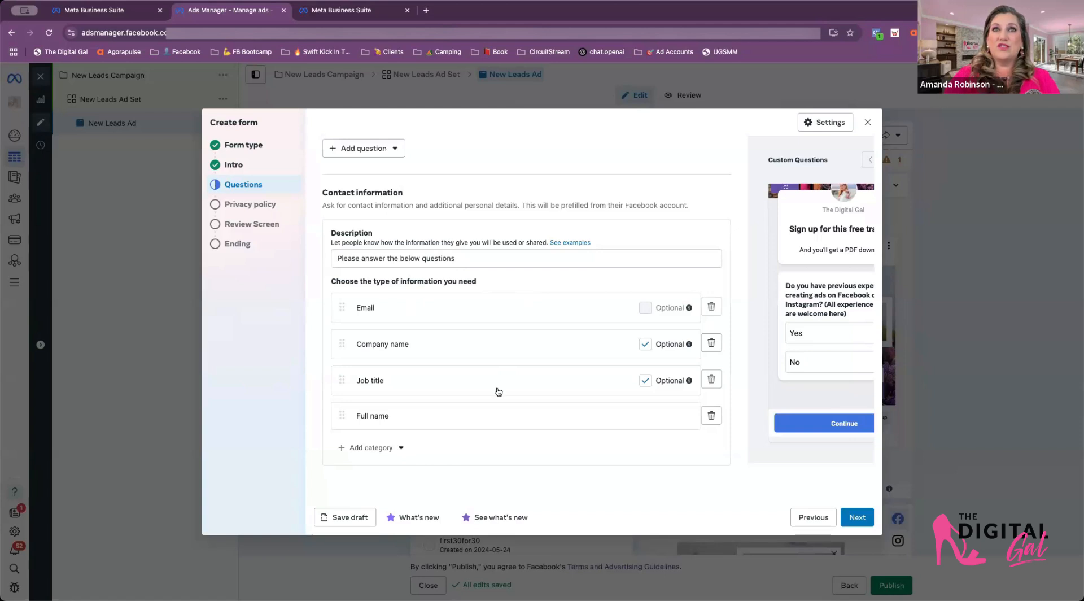
click(866, 517)
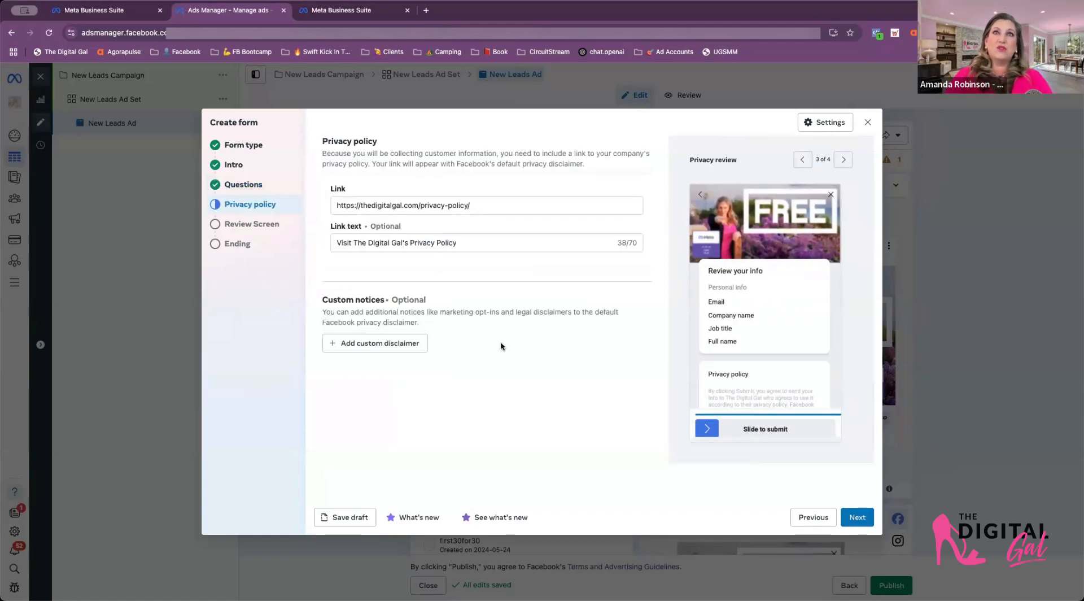
Examine the form's privacy policy link and the privacy review page in the form preview
click(488, 204)
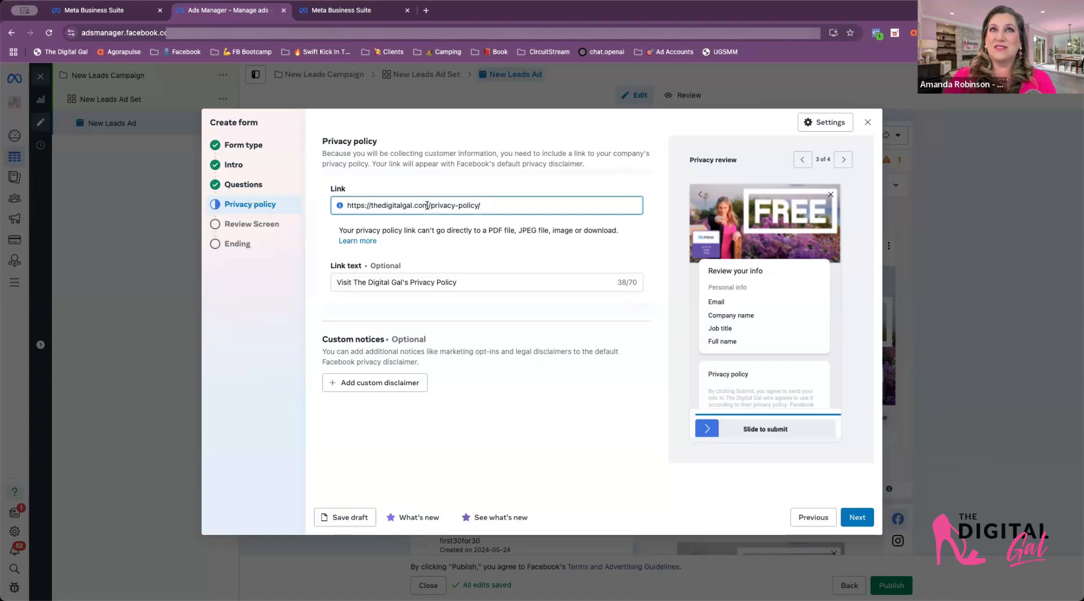
drag(431, 205, 338, 209)
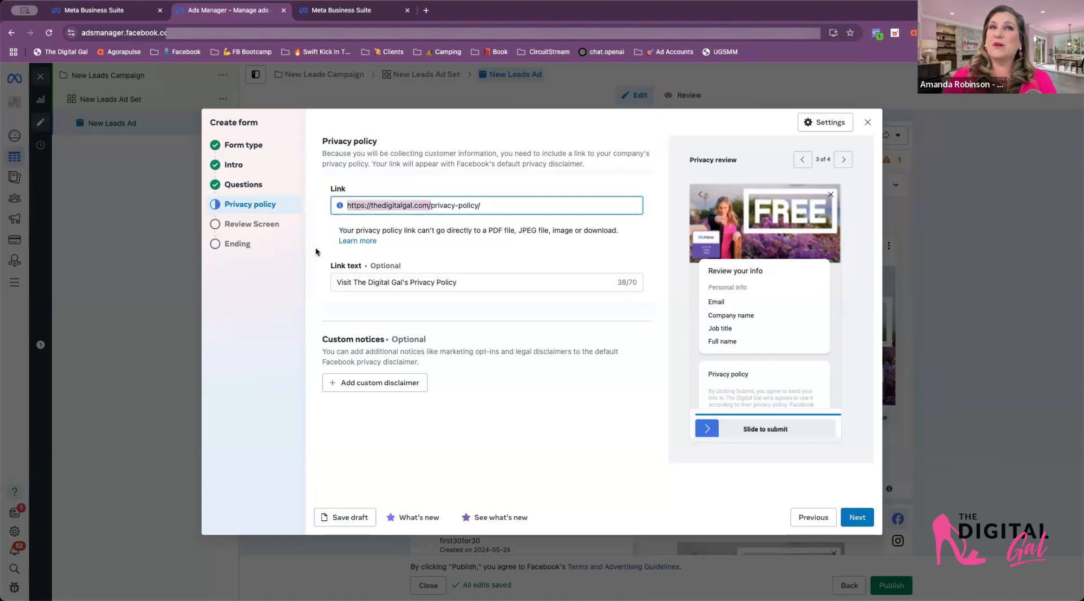
click(317, 249)
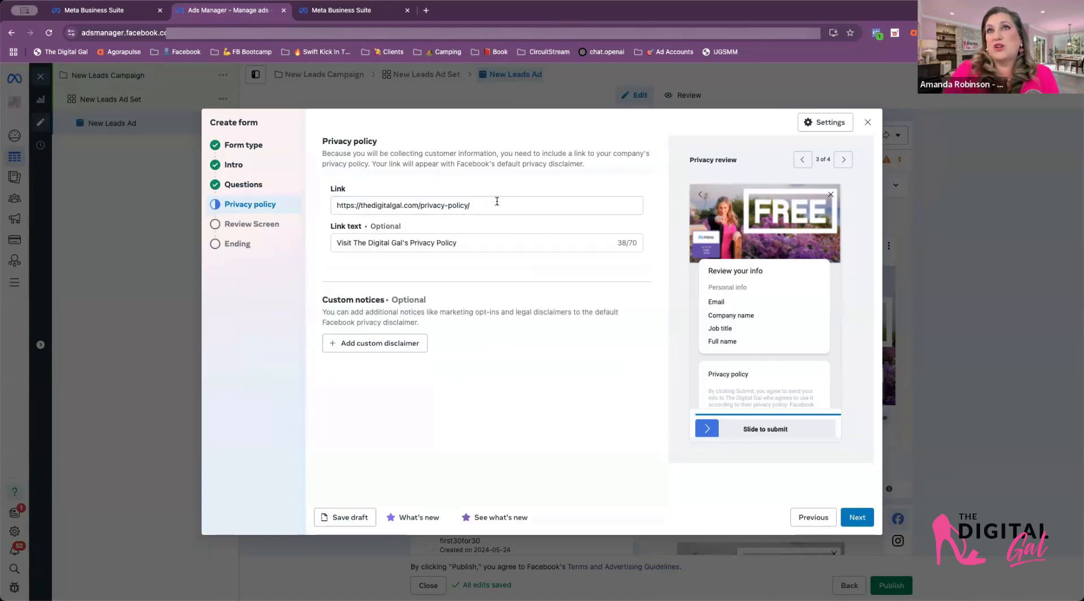
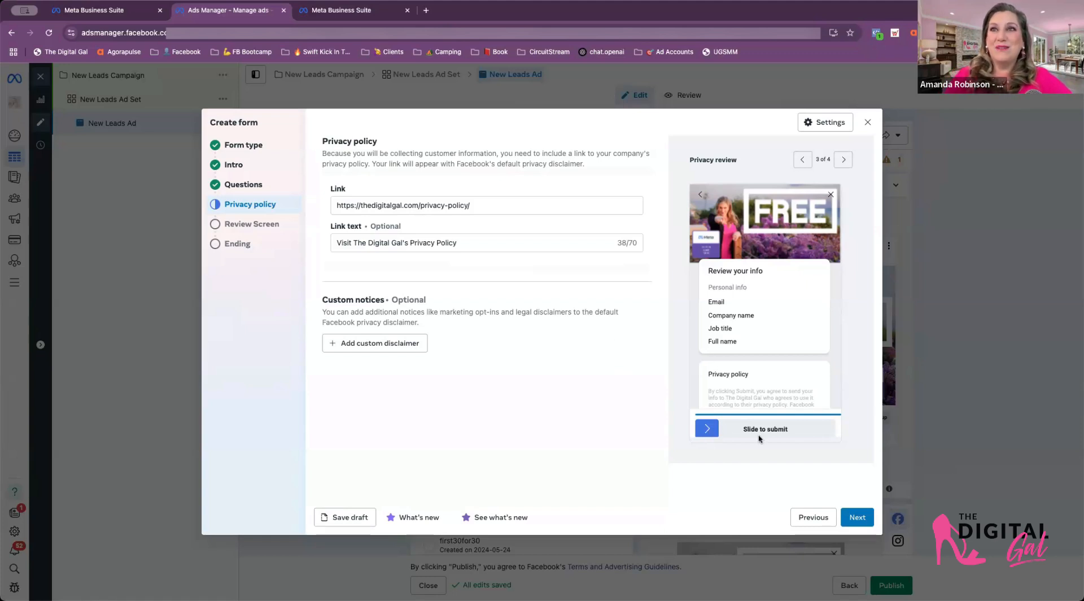
scroll(780, 429, down, 1)
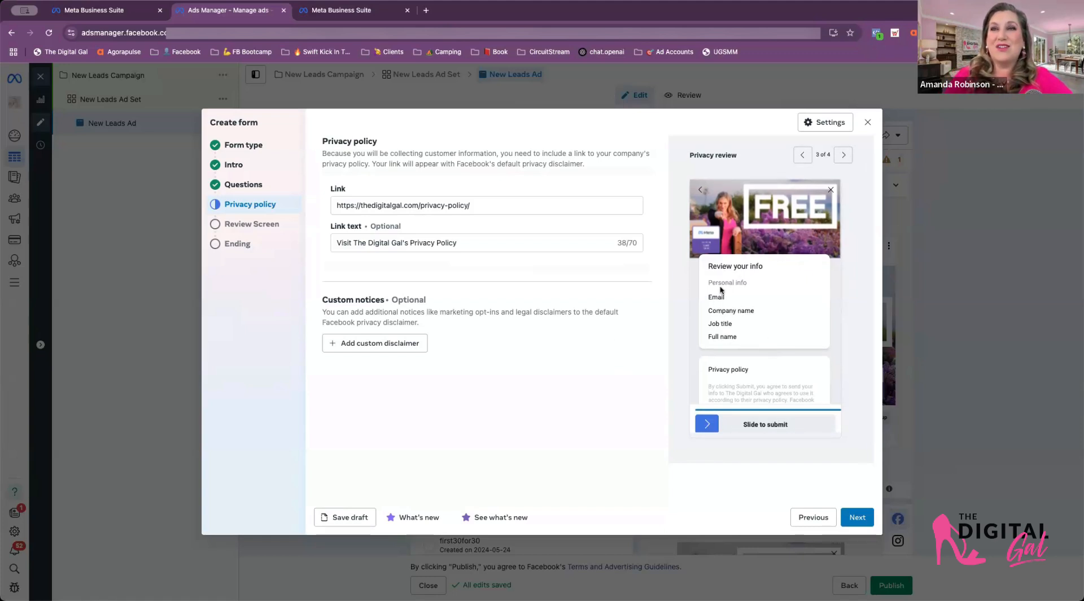
scroll(738, 346, down, 3)
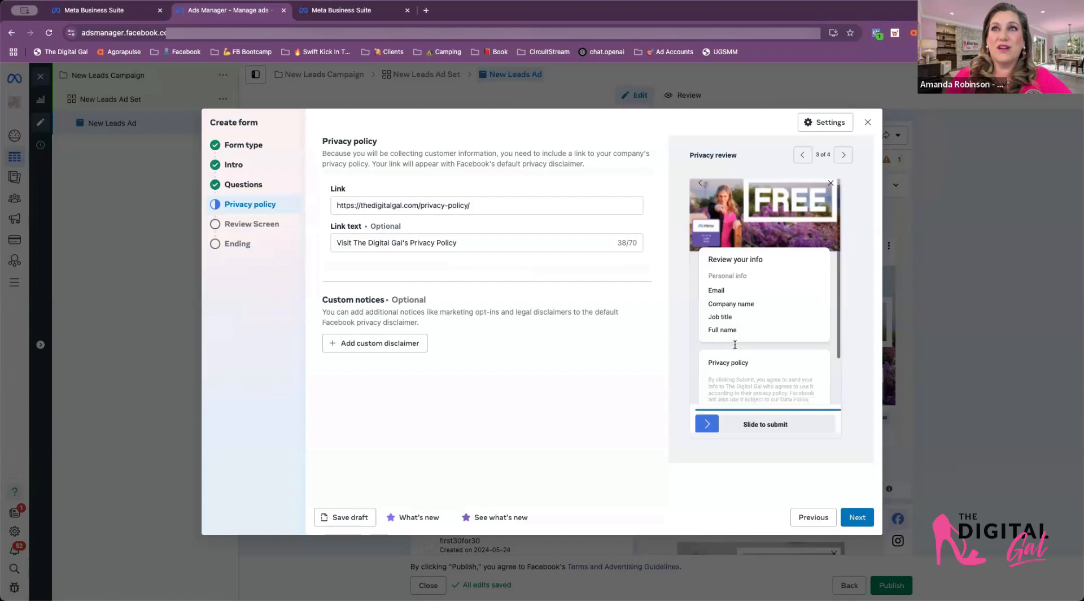
Continue past the form's privacy policy and review screen to the ending, checking the review page in the preview
scroll(745, 346, up, 3)
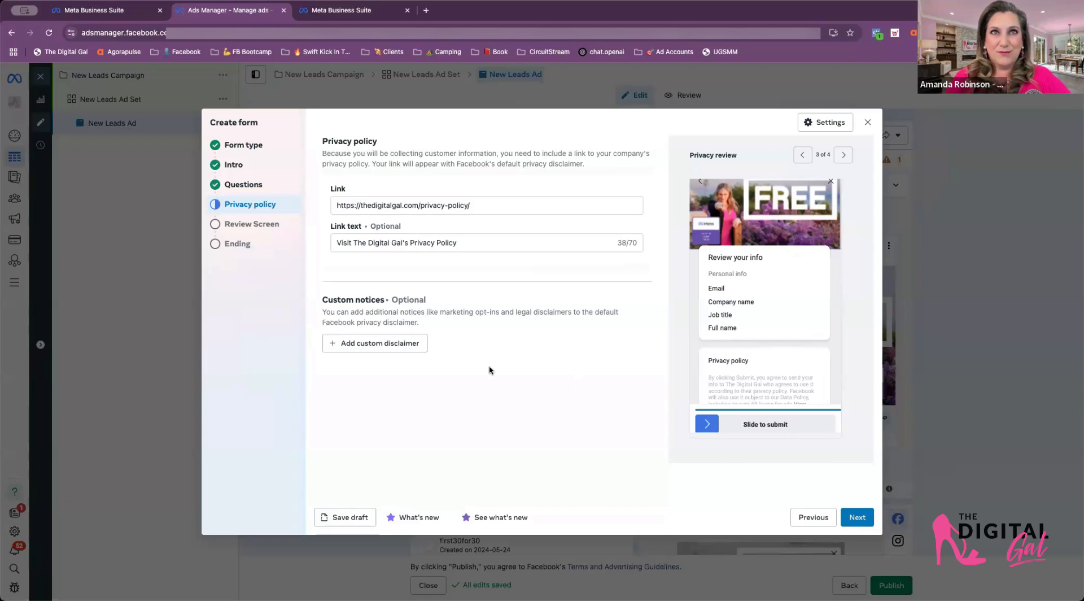
click(857, 518)
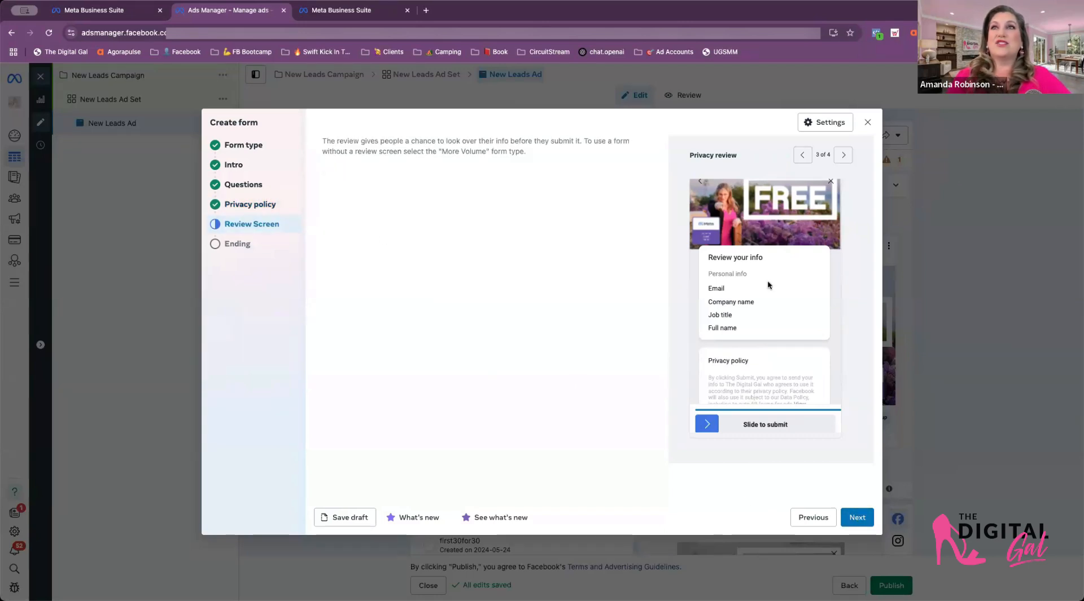
scroll(746, 304, down, 2)
scroll(746, 304, up, 2)
scroll(745, 304, down, 2)
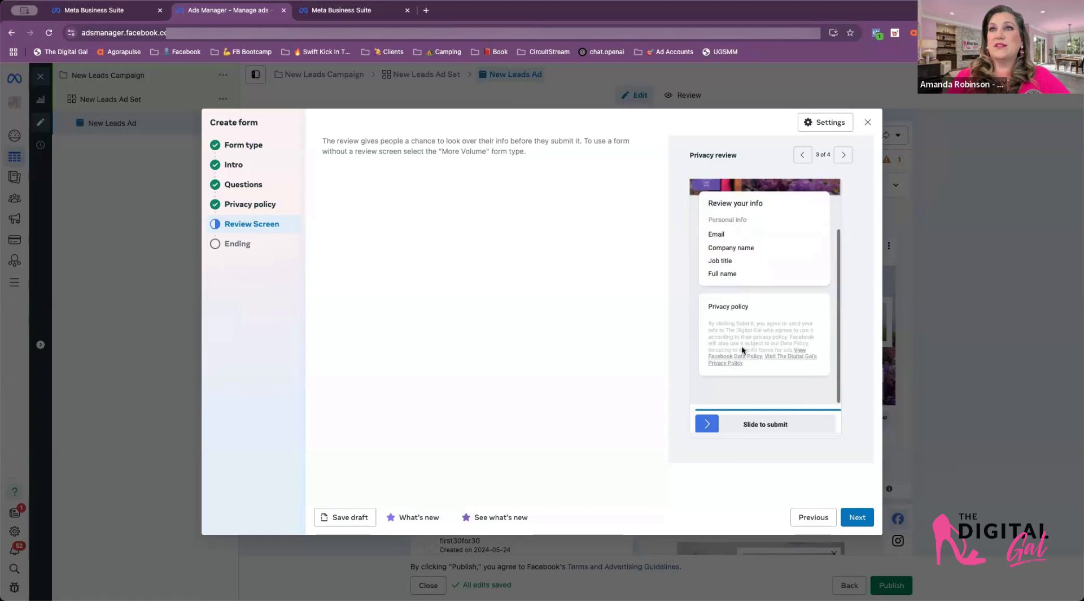
click(858, 517)
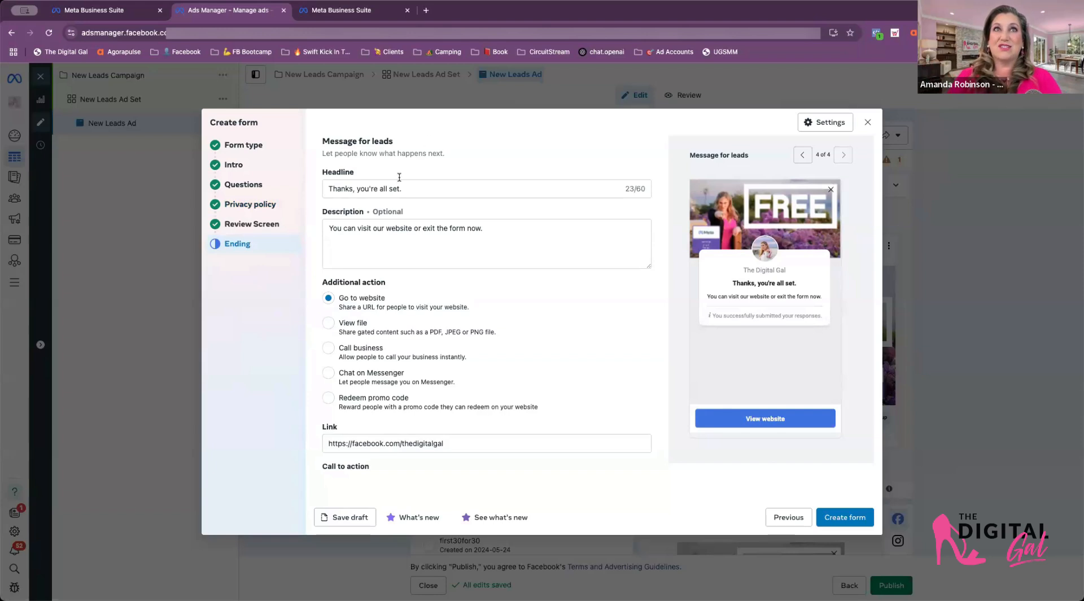
Replace the ending message's description with "Make sure you download the PDF below!"
drag(518, 228, 467, 229)
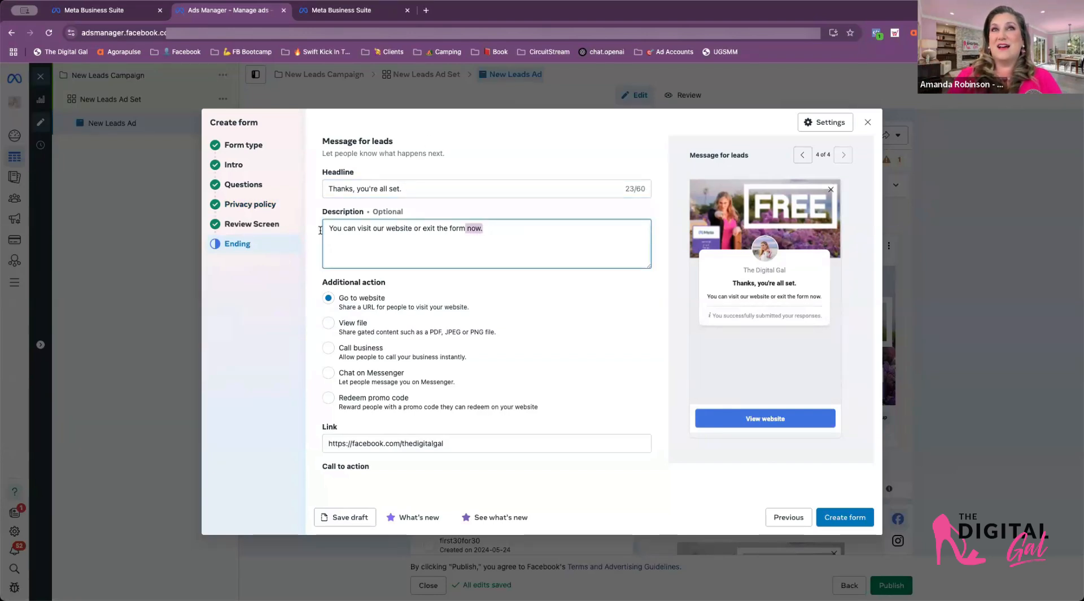
drag(320, 230, 320, 230)
text(Make sure you do)
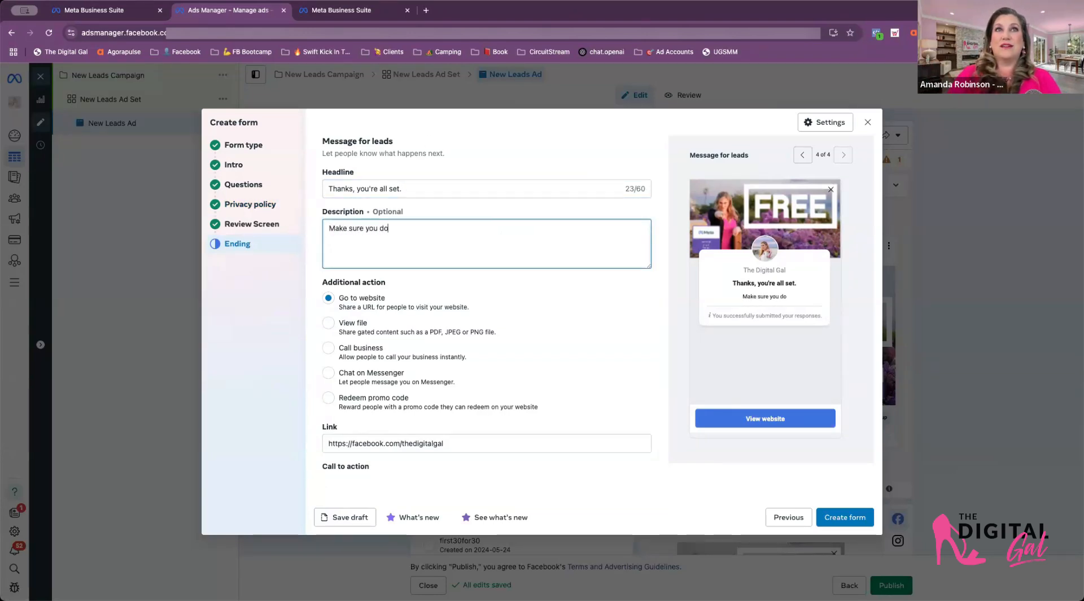
text(wnload the PDF bel)
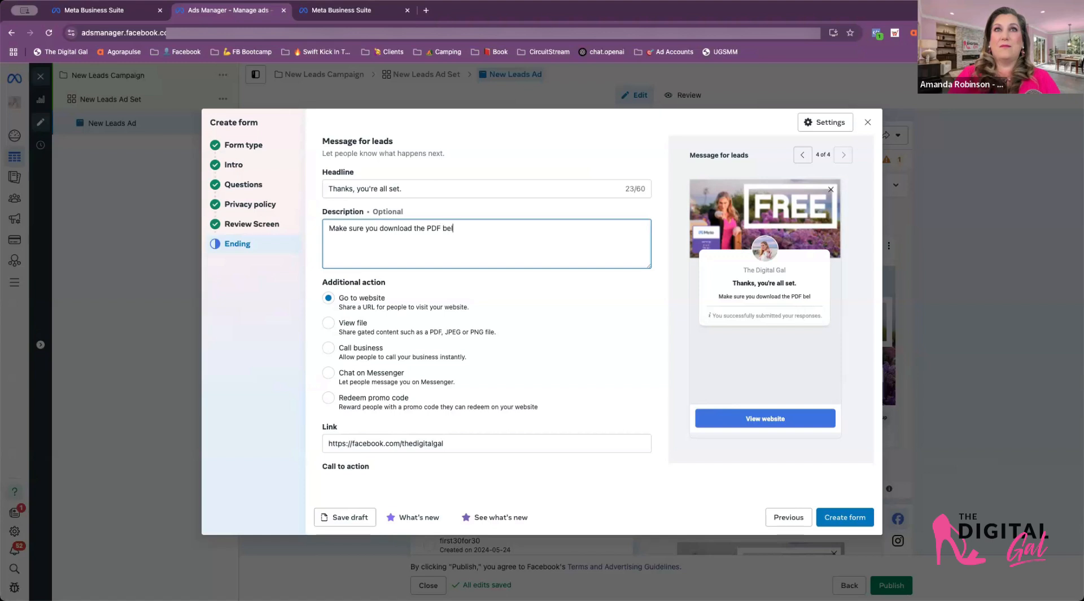
text(ow!)
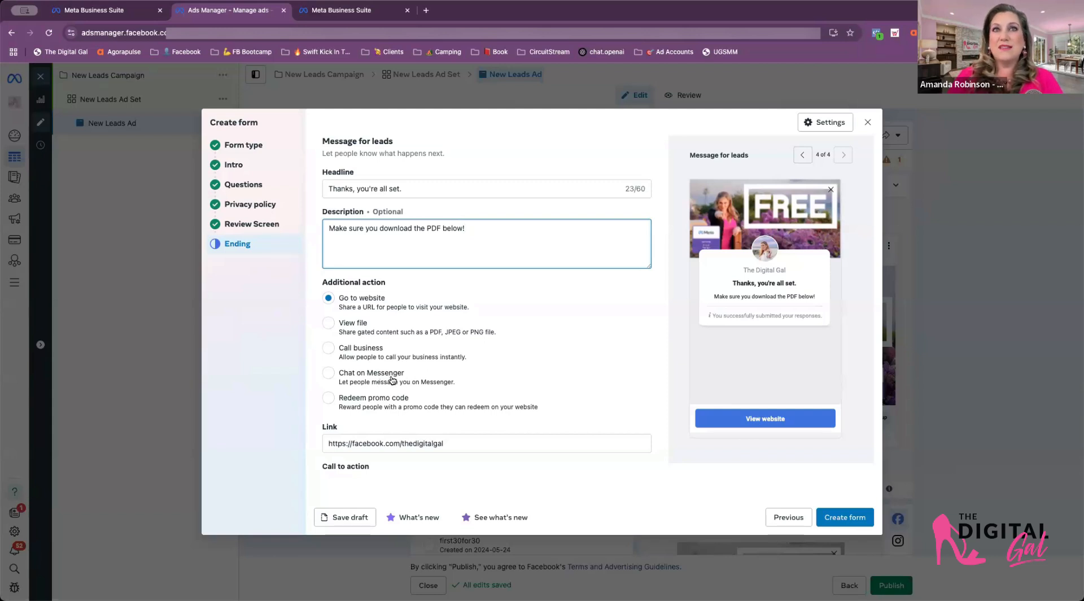
Set the ending's additional action to View file and upload "Your Guide To Creating Lead Ads 2025.pdf" as its media
click(328, 323)
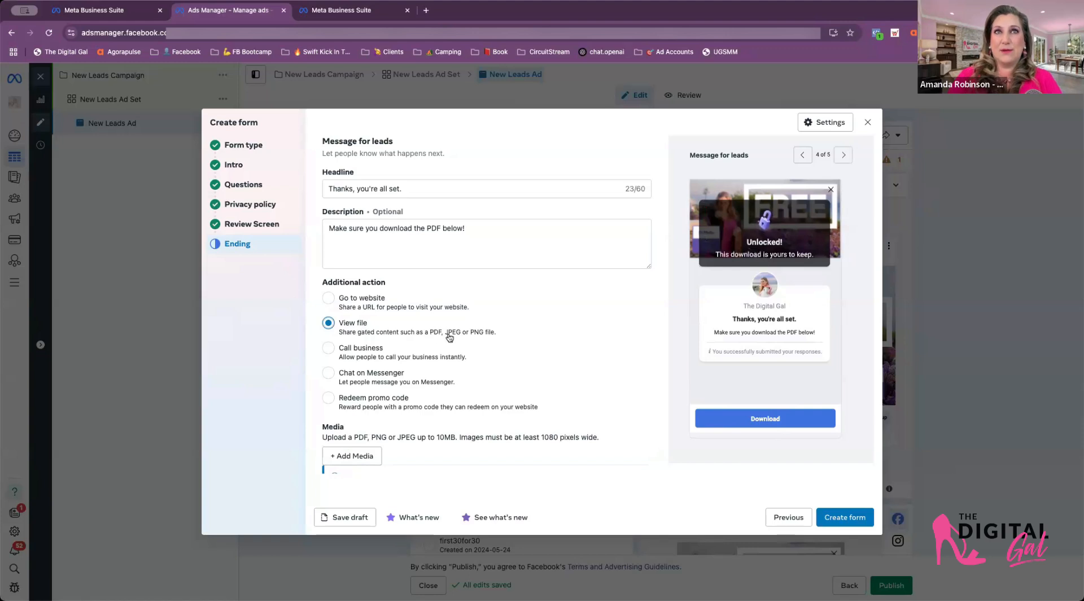
scroll(500, 350, down, 2)
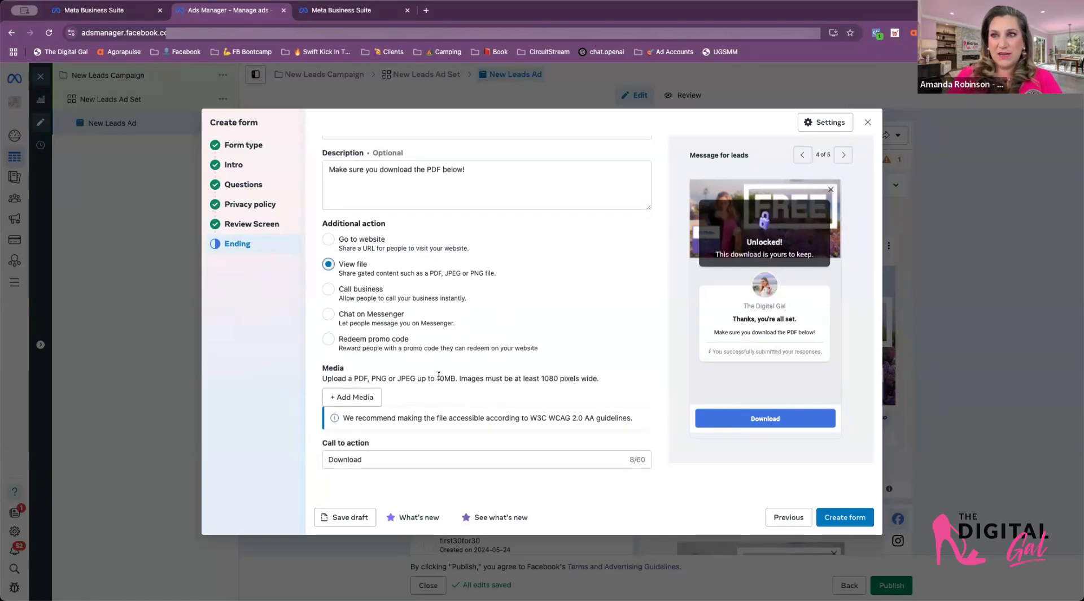
click(359, 401)
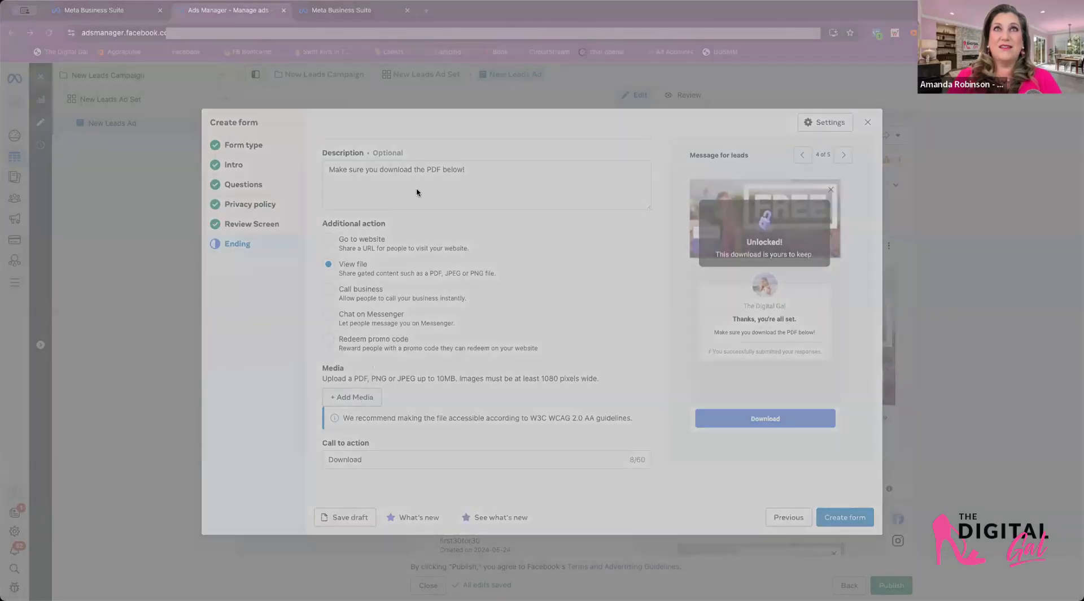
click(877, 481)
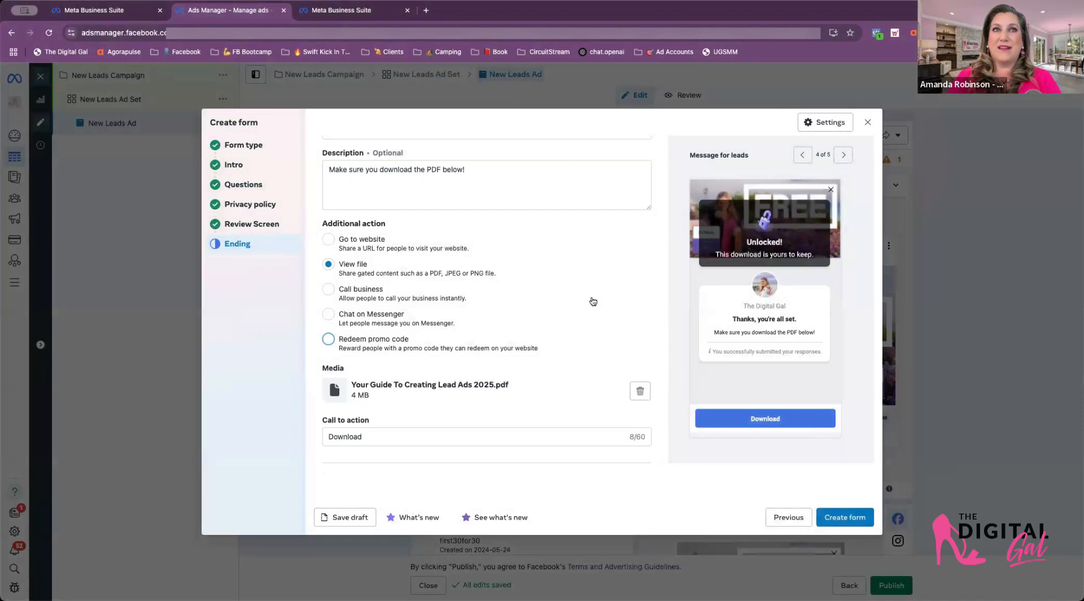
Change the ending's call to action text to "Download PDF"
scroll(486, 339, down, 2)
click(384, 388)
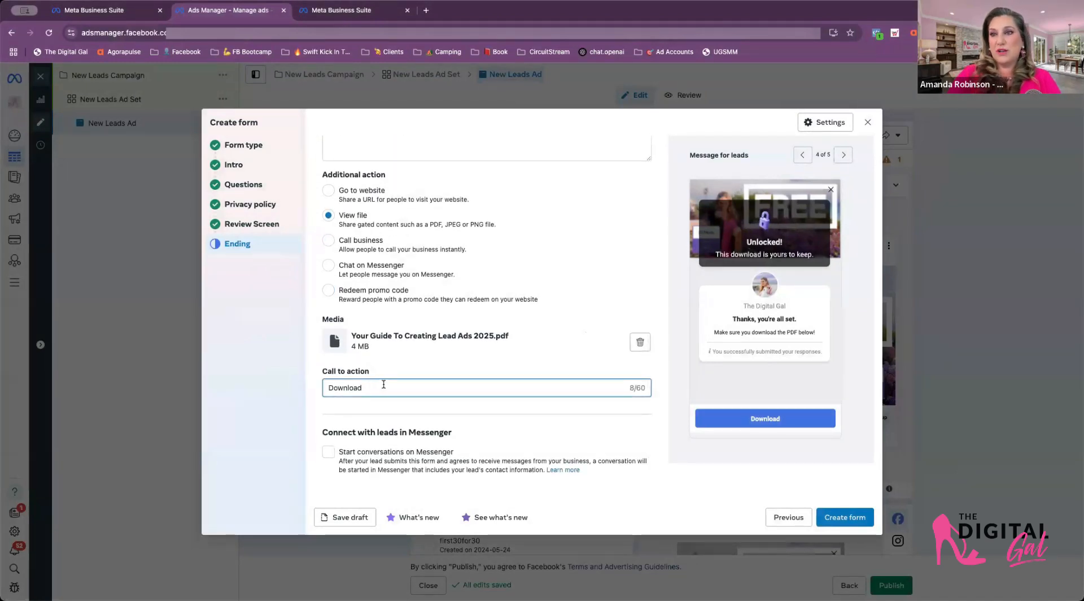
text(PD)
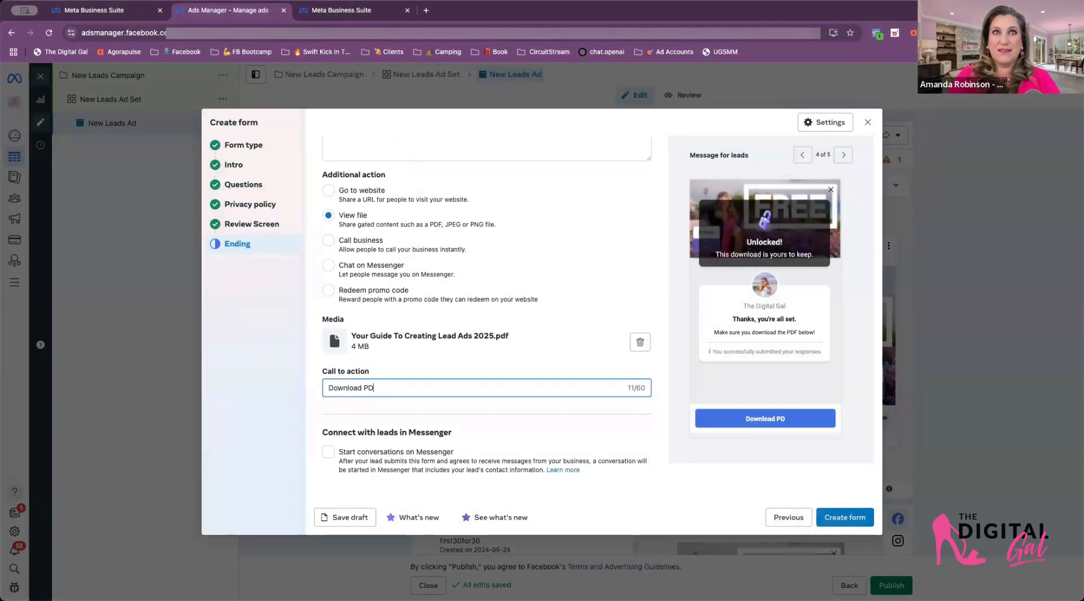
text(F)
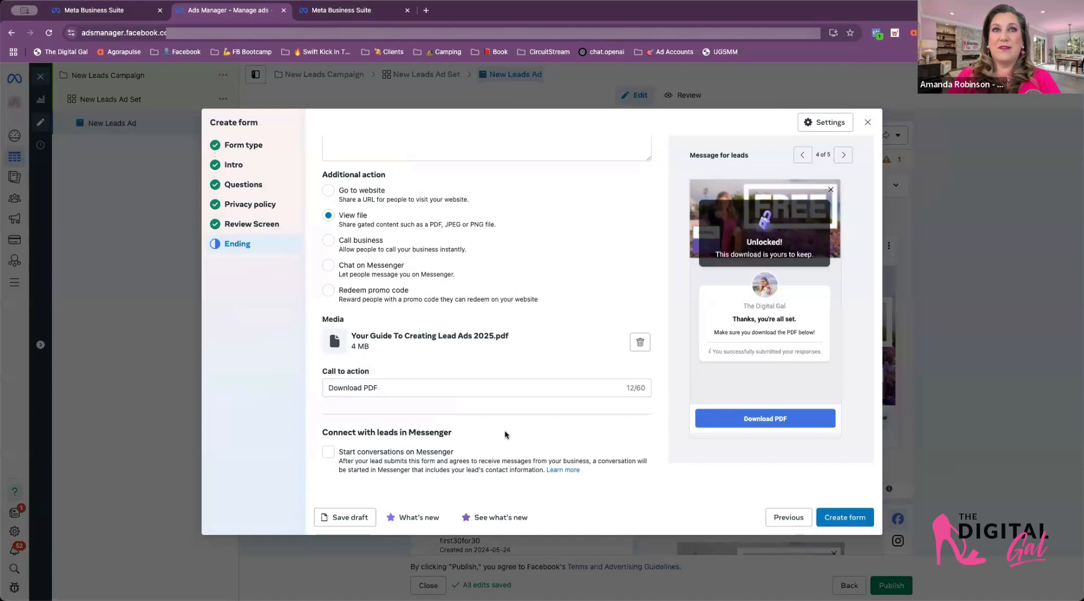
click(431, 438)
scroll(395, 445, down, 1)
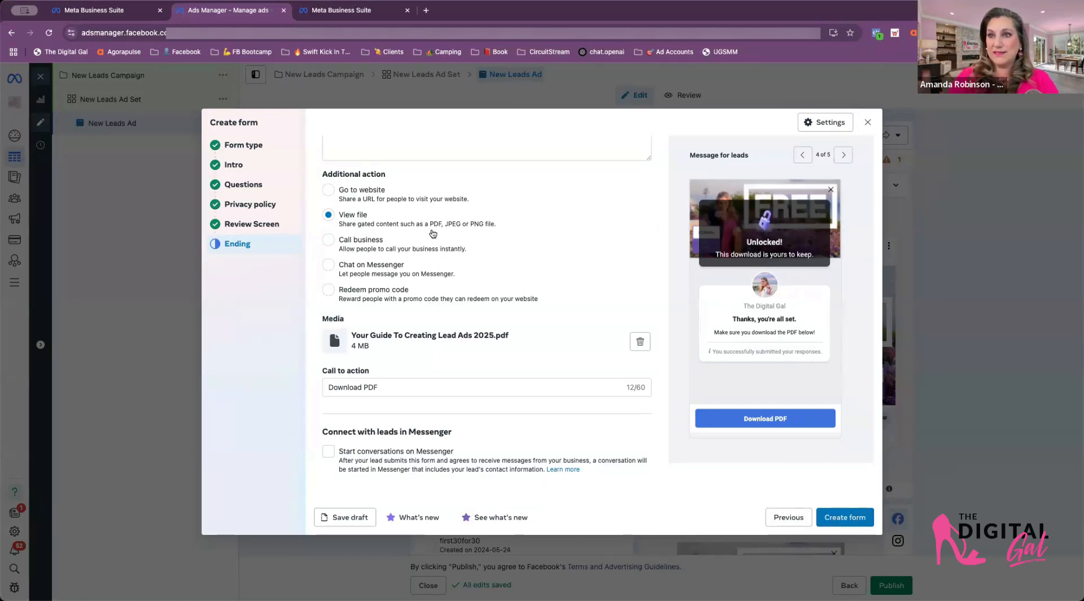
Keep the lead form open and create it so that it is added to the ad
click(868, 123)
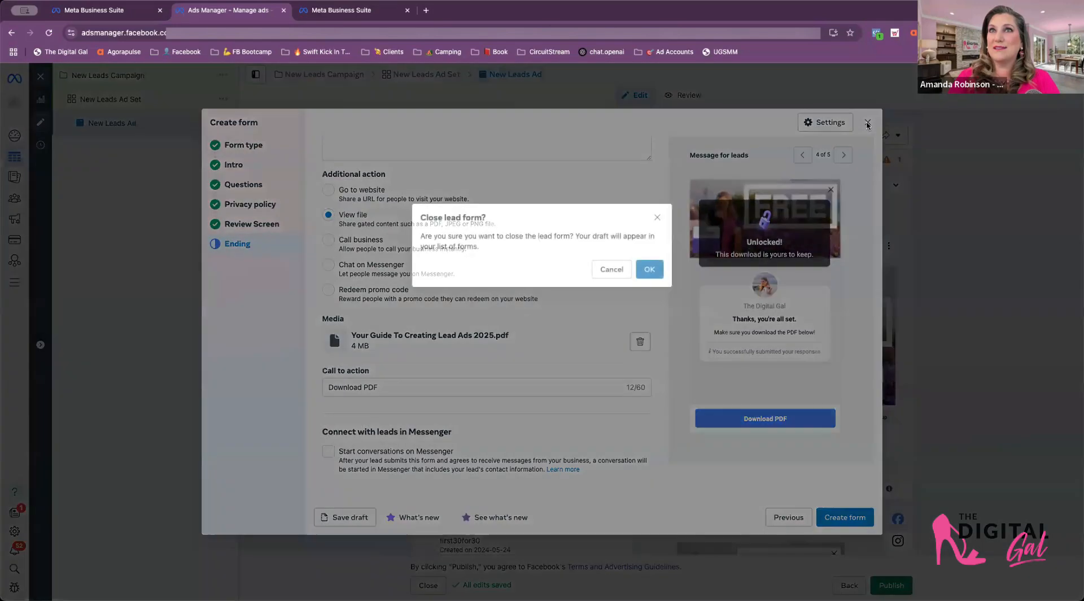
click(659, 218)
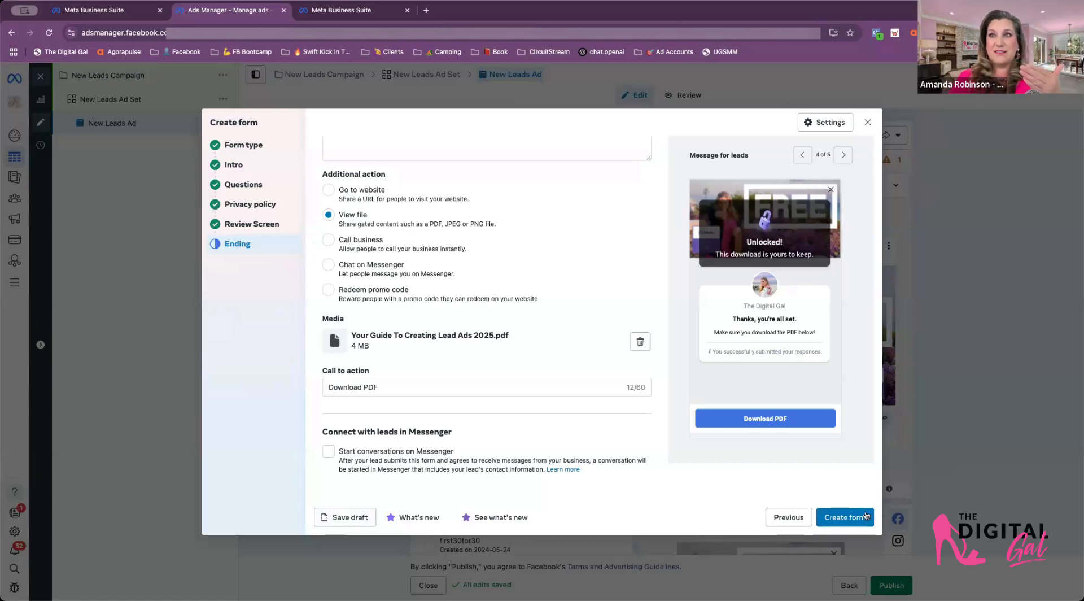
click(842, 522)
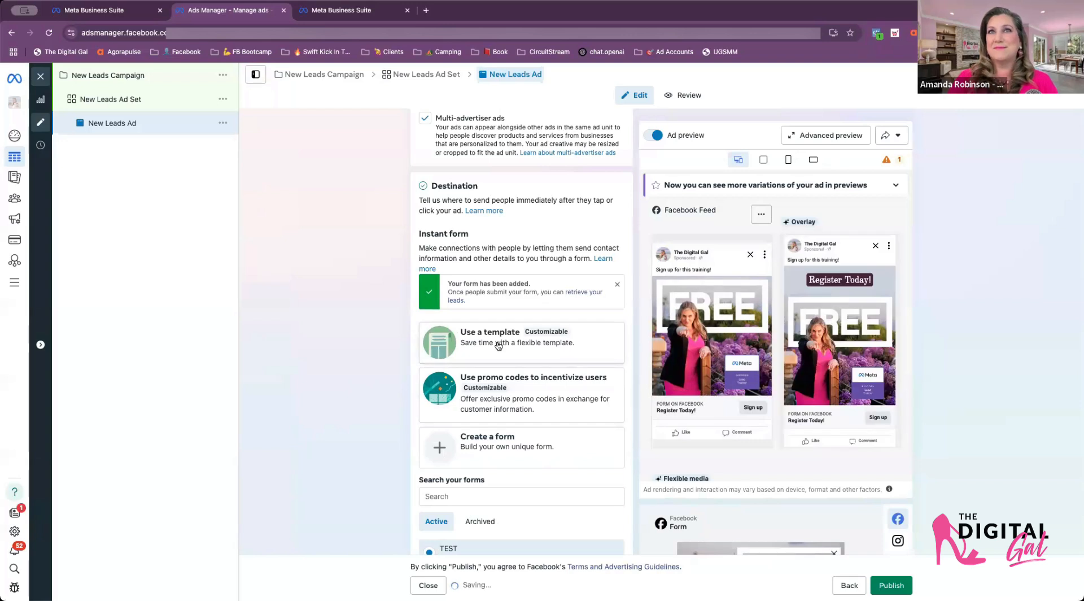
Examine the new form in the ad's Facebook form preview, paging through to the Message for leads page
scroll(497, 339, down, 4)
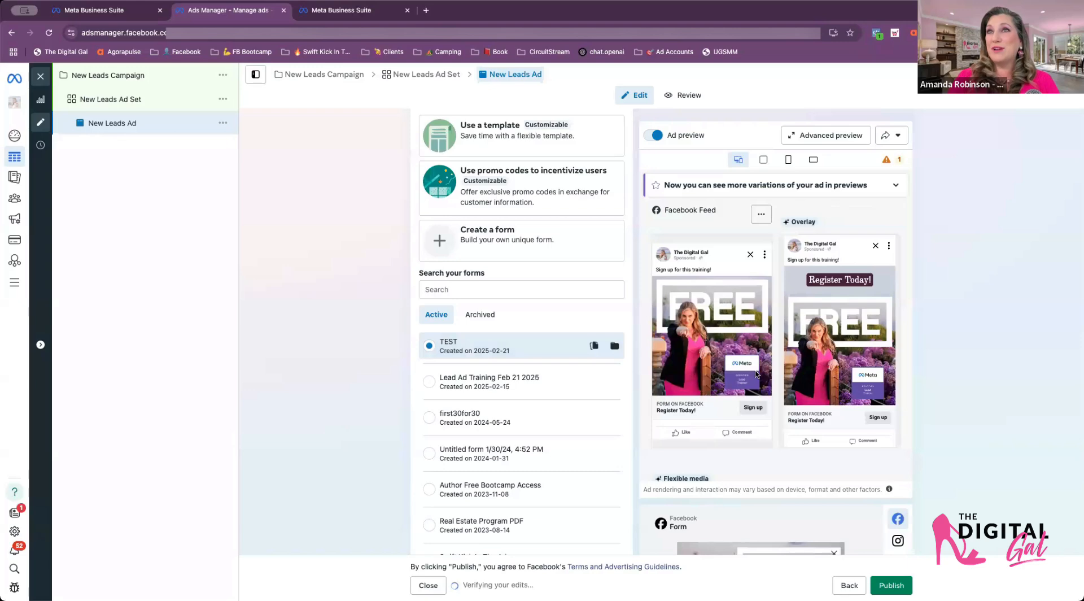
scroll(756, 374, down, 10)
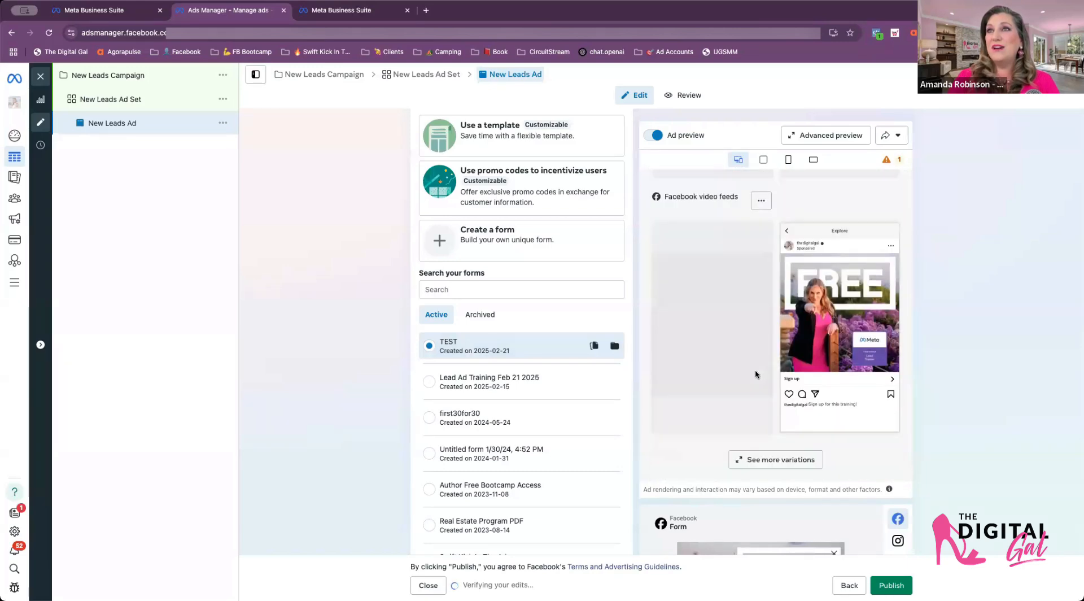
scroll(802, 490, down, 15)
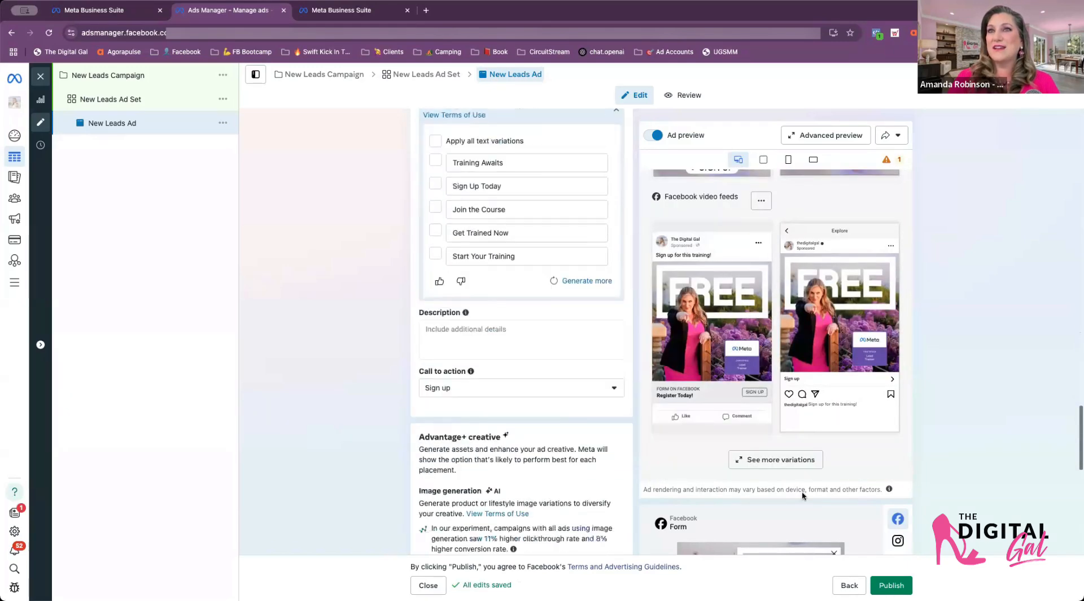
scroll(802, 491, down, 10)
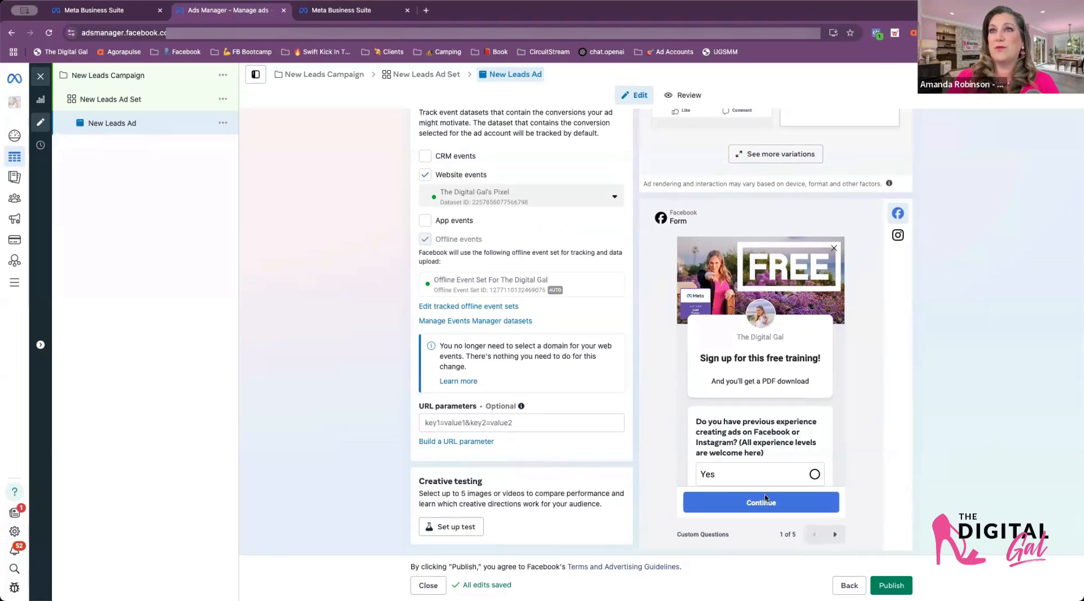
click(835, 534)
click(836, 536)
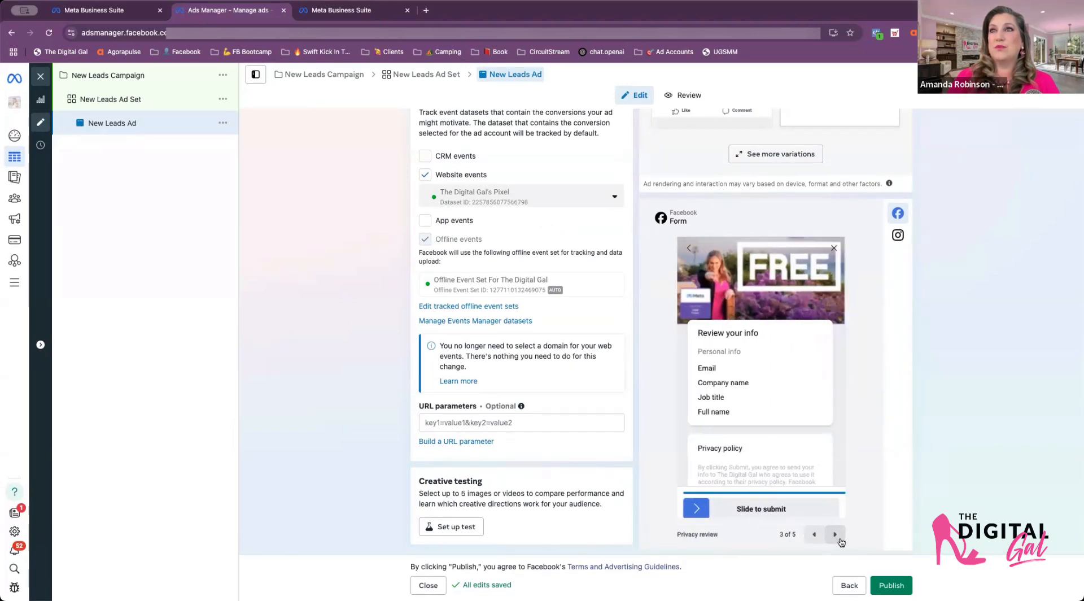
click(837, 536)
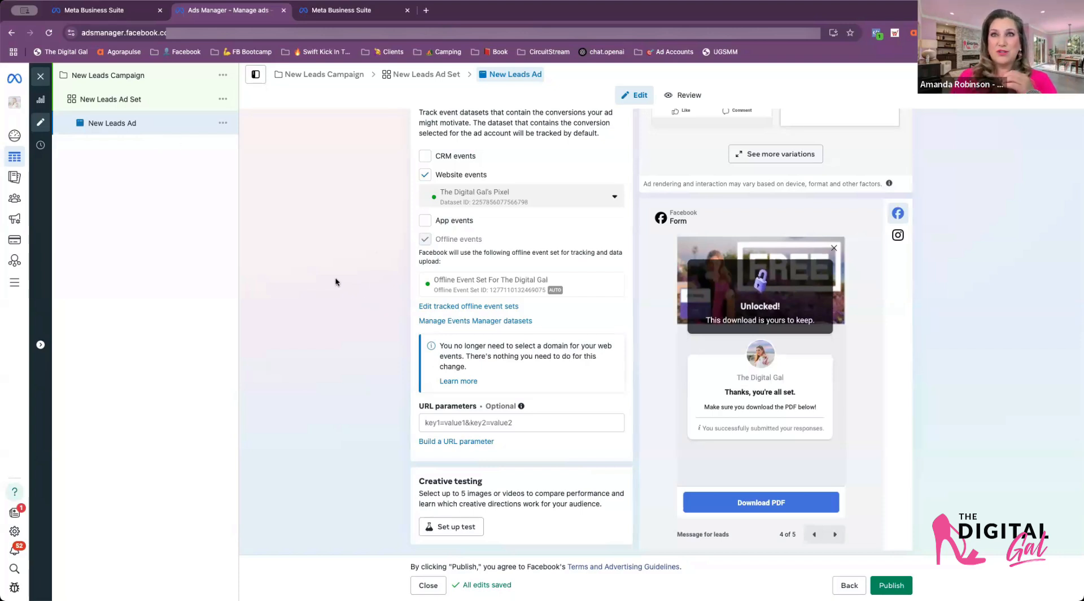
Close the ad editor without publishing the draft, return to the campaigns list and deselect New Leads Campaign
click(42, 77)
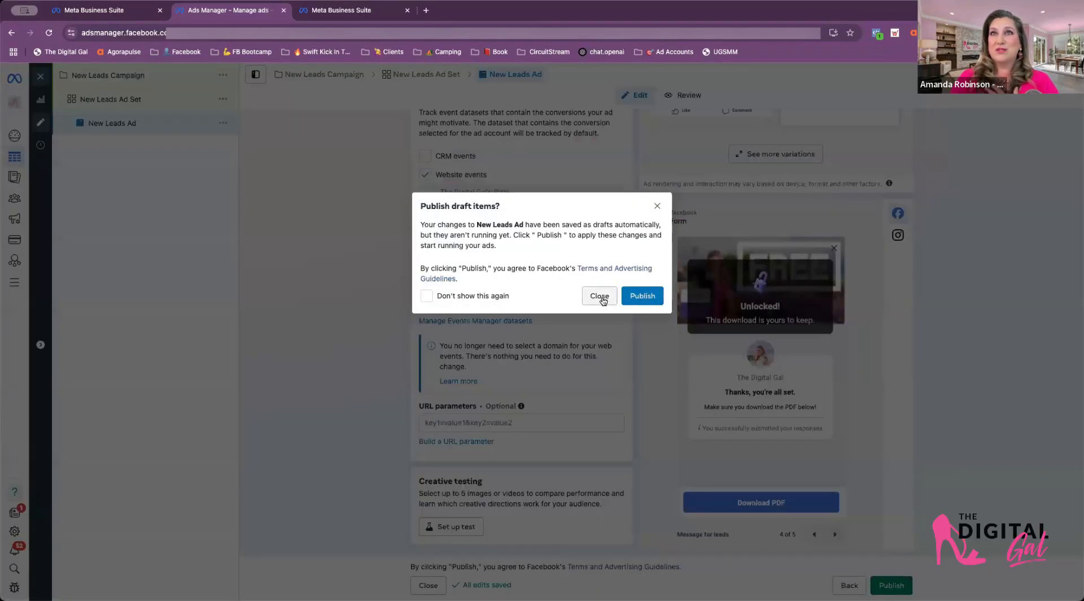
click(601, 298)
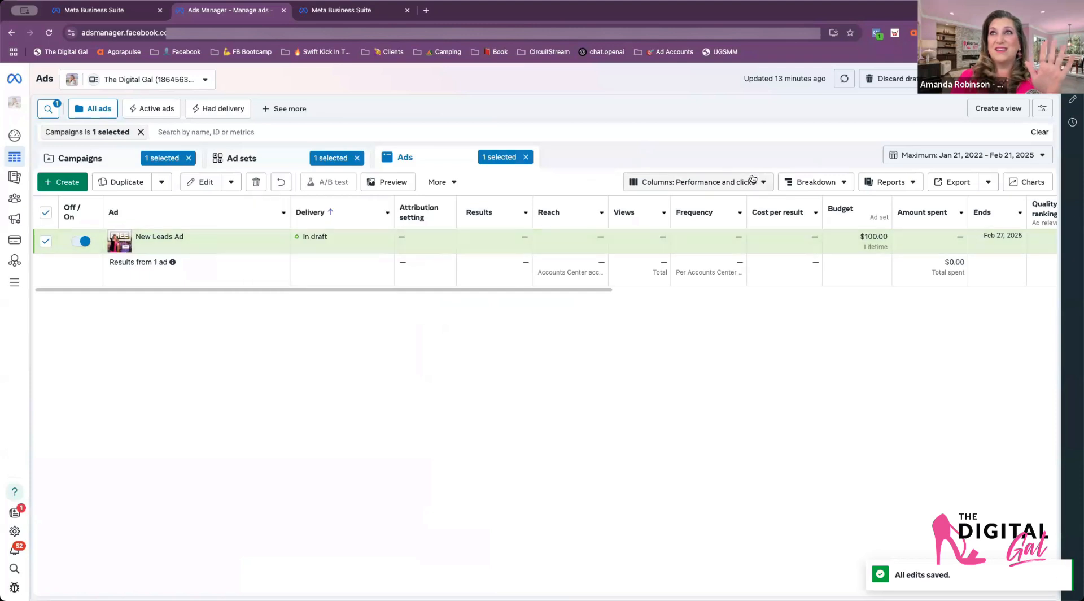
click(121, 166)
click(45, 233)
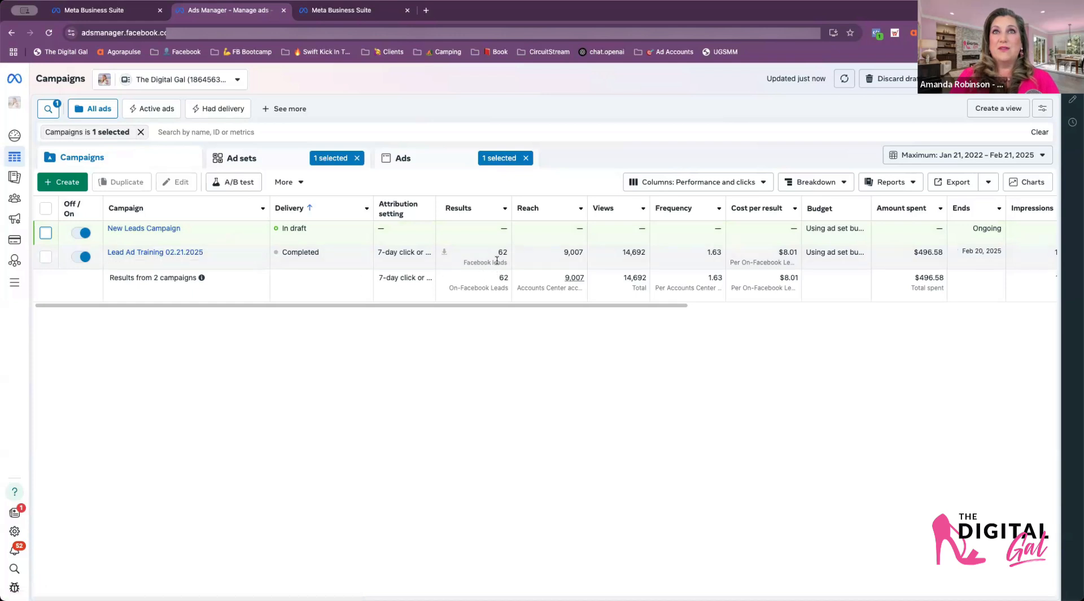
Examine the results, cost per result, reach and amount spent of the Lead Ad Training 02.21.2025 campaign
drag(497, 252, 512, 254)
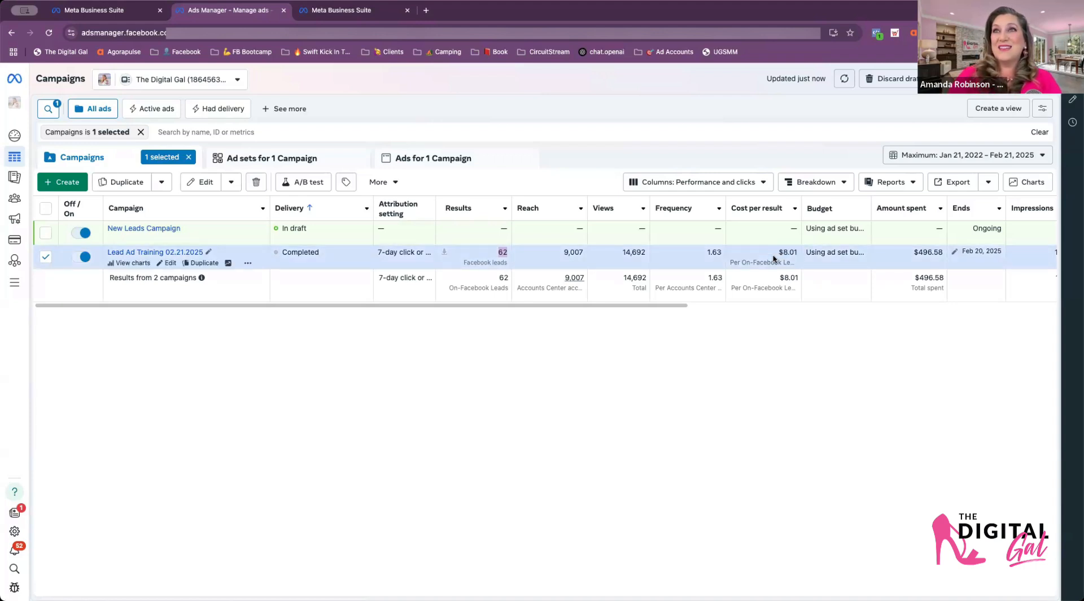
drag(775, 257, 799, 259)
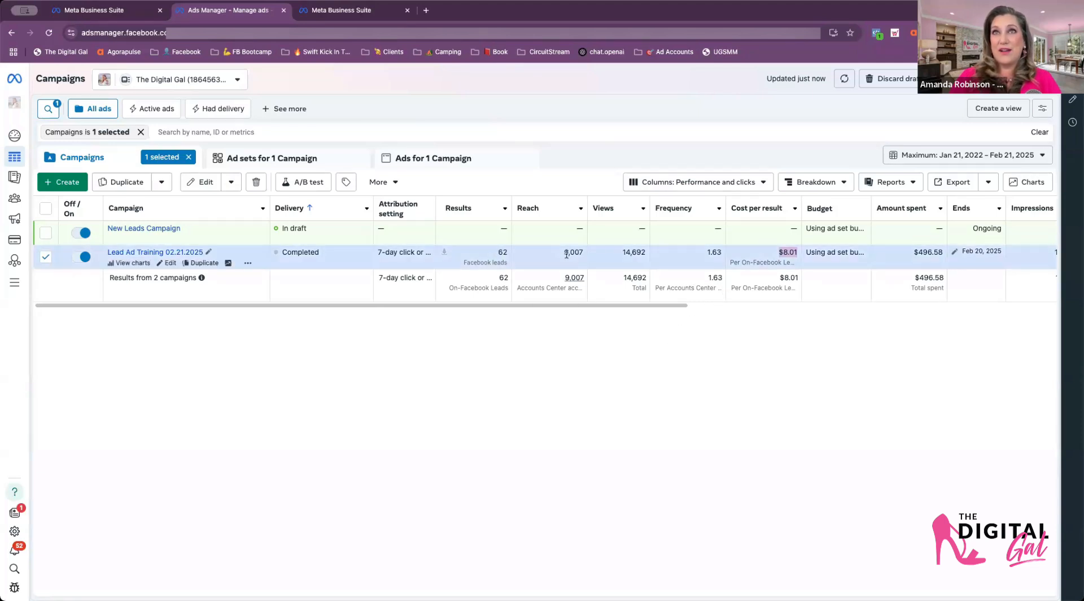
drag(560, 255, 586, 255)
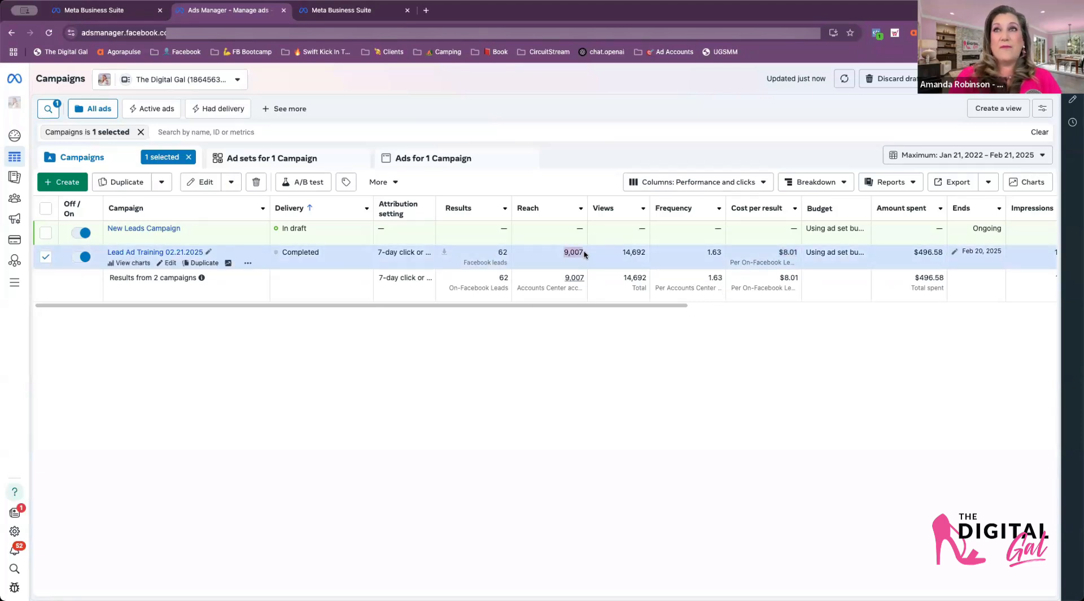
double_click(916, 258)
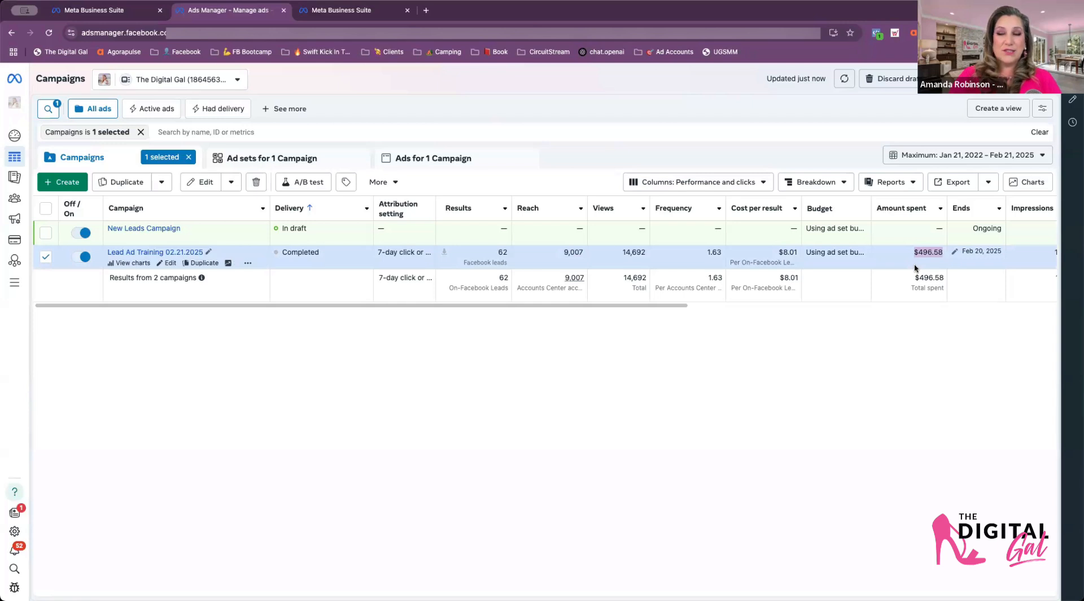
mouse_move(563, 252)
mouse_down()
mouse_move(584, 254)
mouse_move(578, 261)
mouse_up()
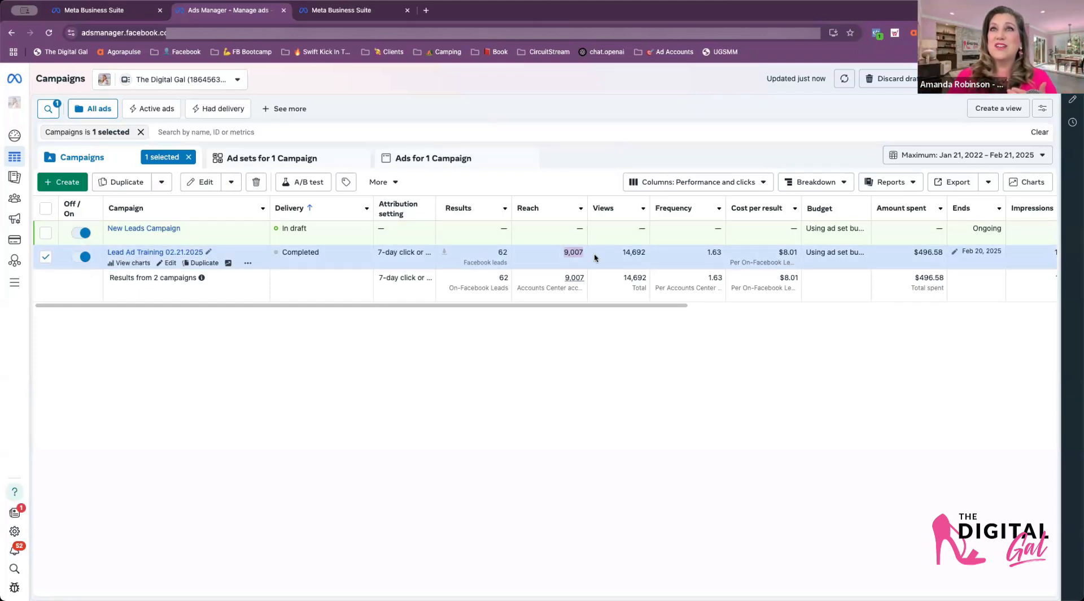
drag(483, 251, 520, 258)
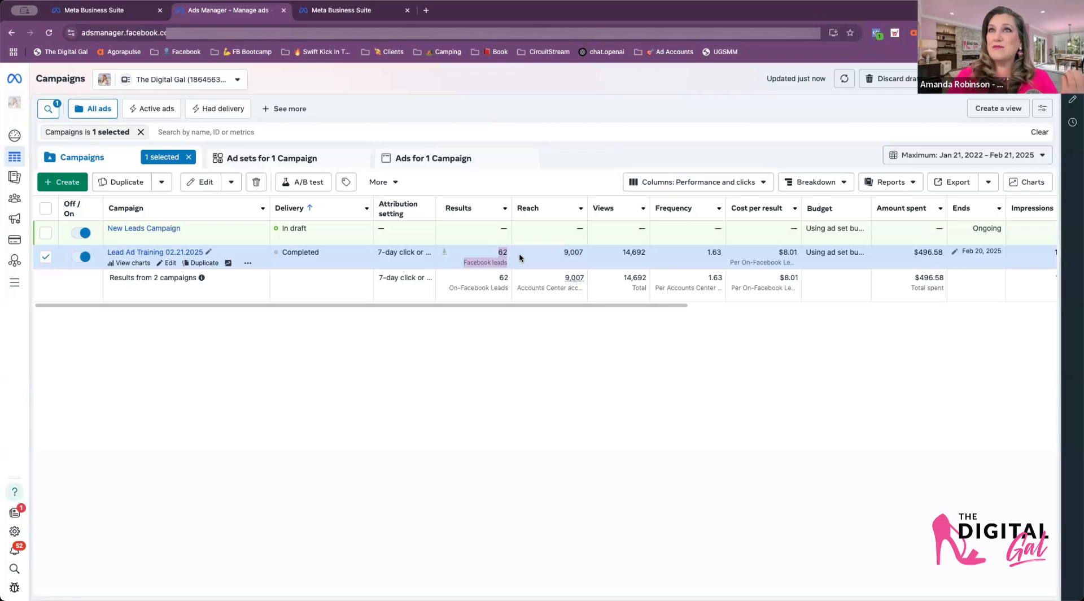
click(528, 258)
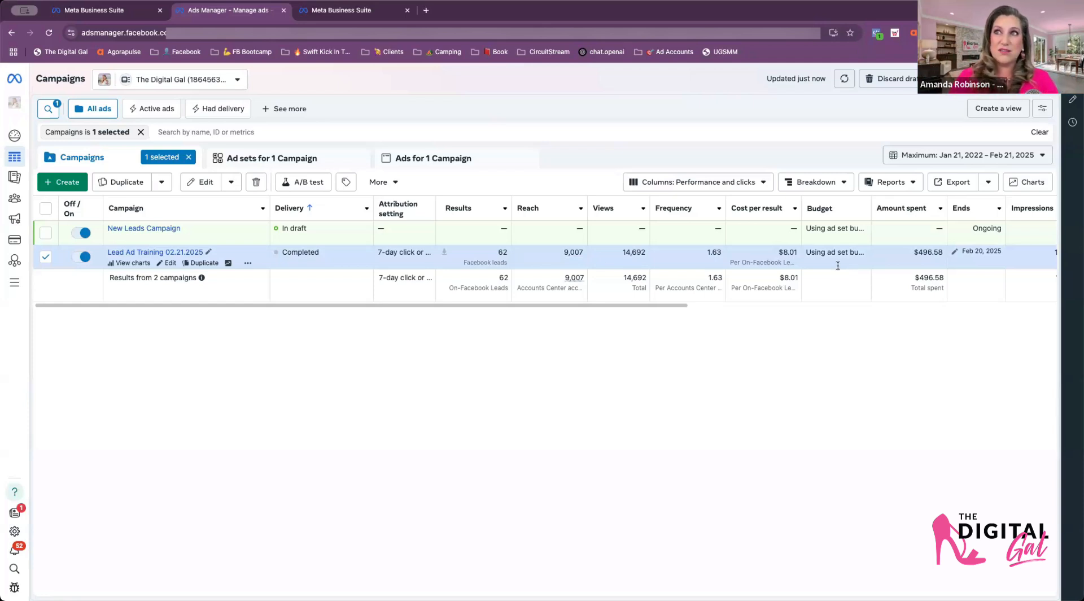
Check the Lead Ad Training 02.21.2025 campaign's lead results and cost per result, and open its Meta Business Admins ad set to view the ads
drag(499, 253, 507, 252)
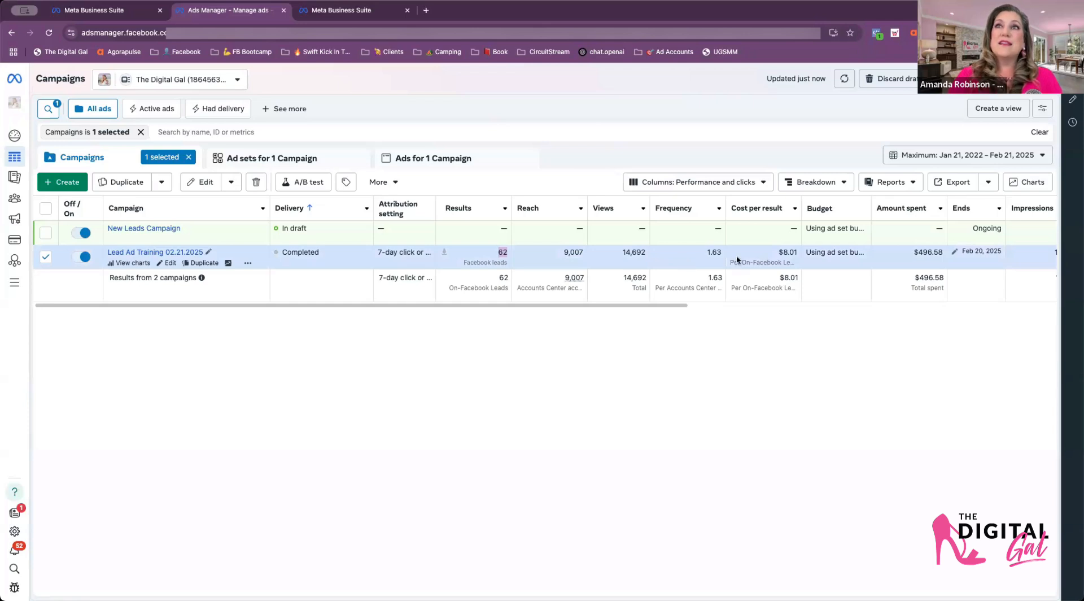
click(772, 258)
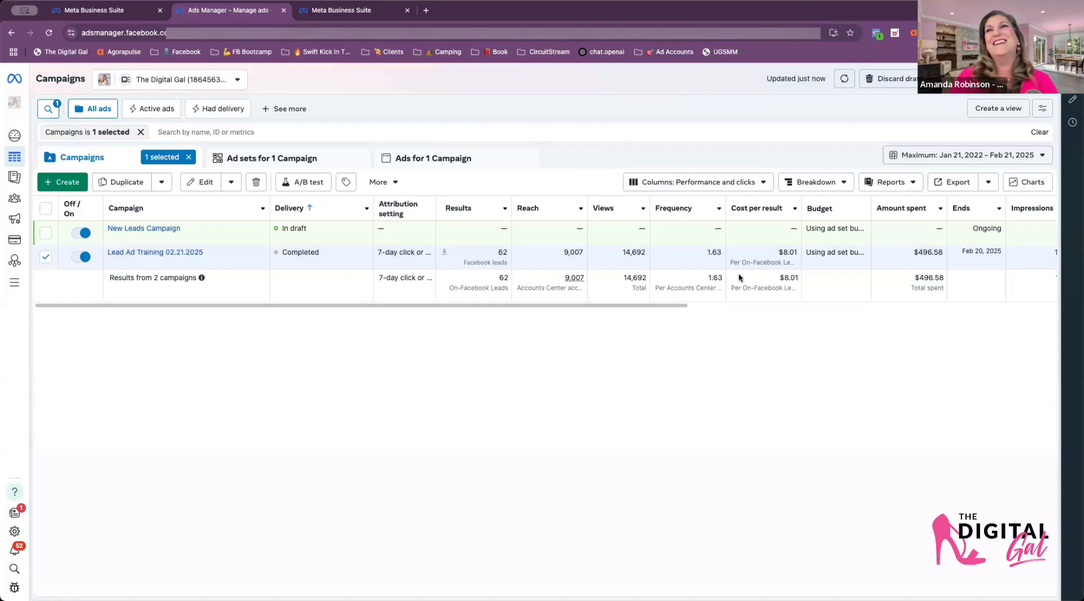
click(148, 257)
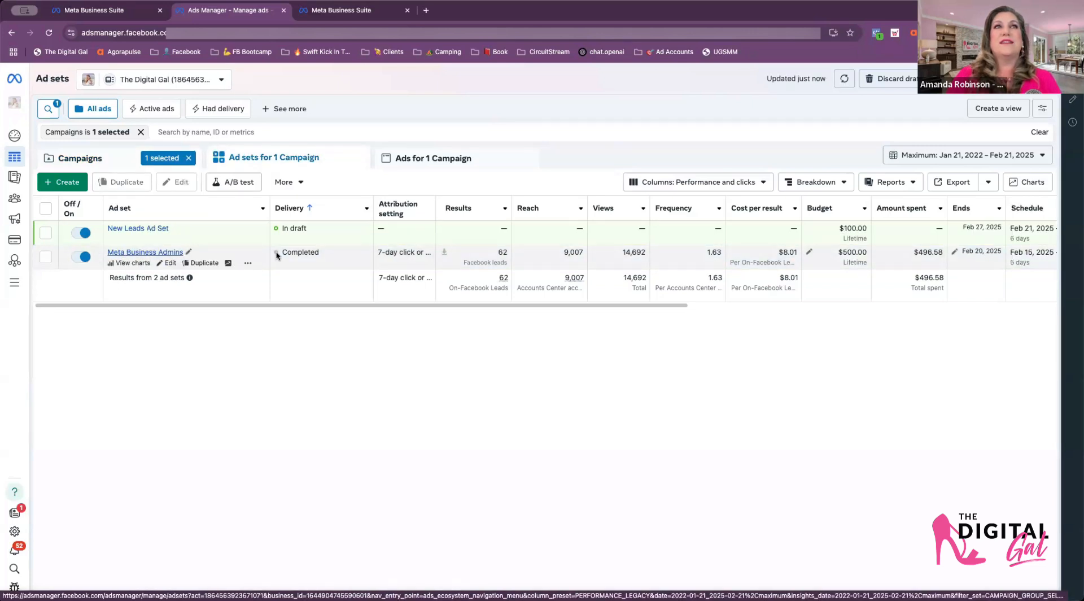
click(143, 252)
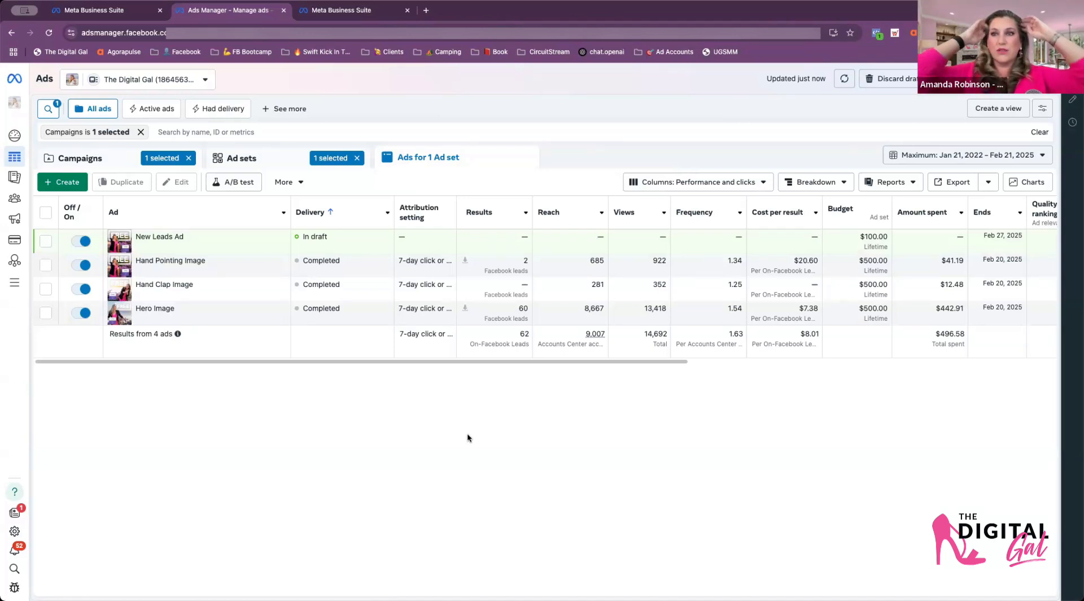
Select the three completed ads, narrow the selection to Hero Image, and view that ad's preview before closing it
click(46, 265)
click(45, 289)
click(46, 312)
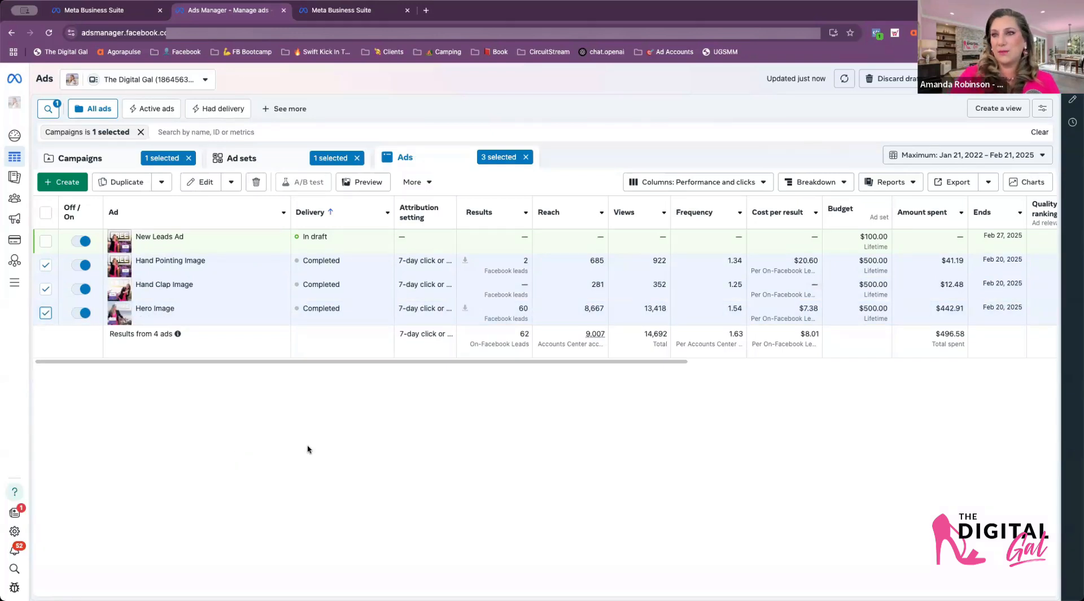
click(47, 290)
click(45, 264)
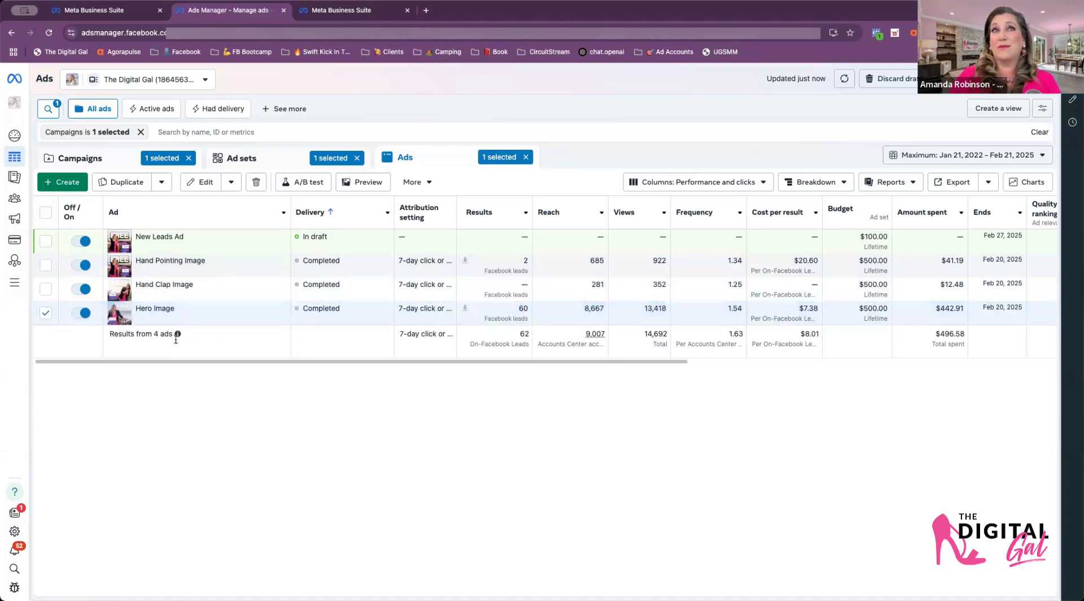
click(355, 183)
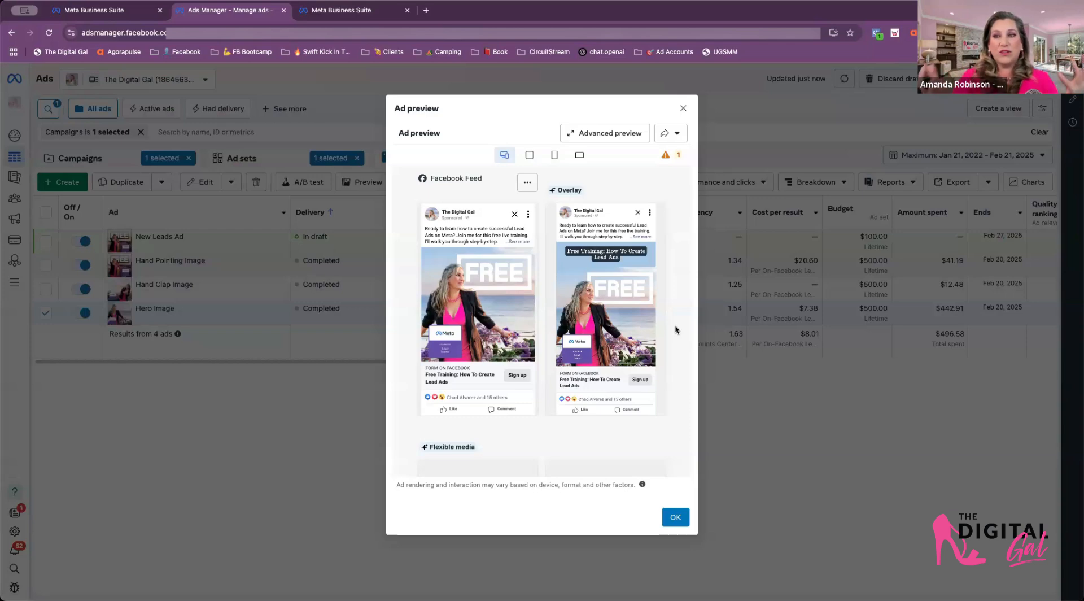
click(683, 108)
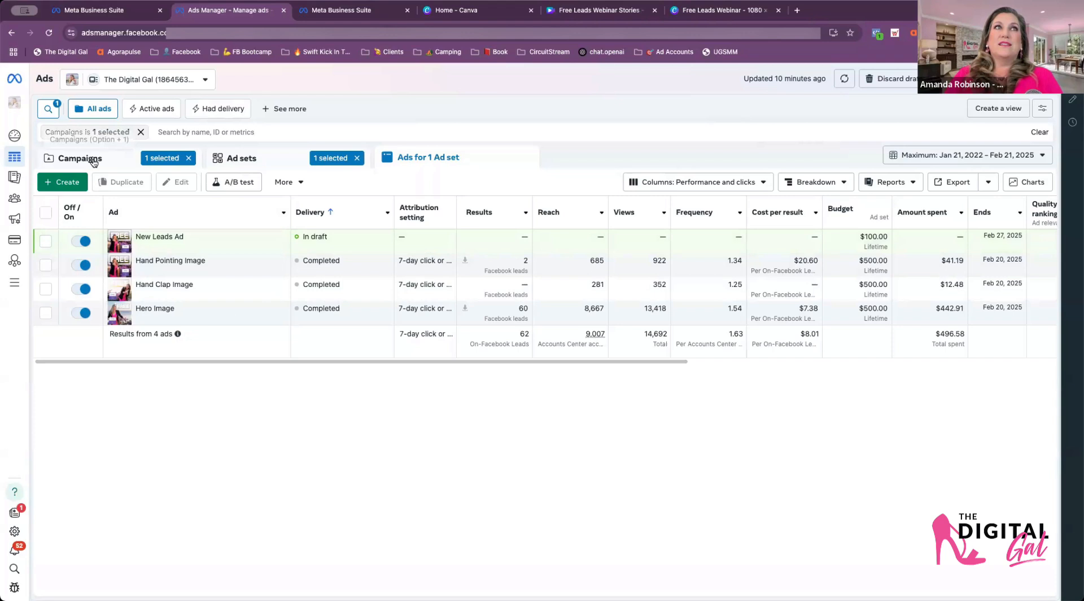
From the campaign's Meta Business Admins ads, inspect the lead download file types for the Hero Image ad, and close without downloading
click(93, 161)
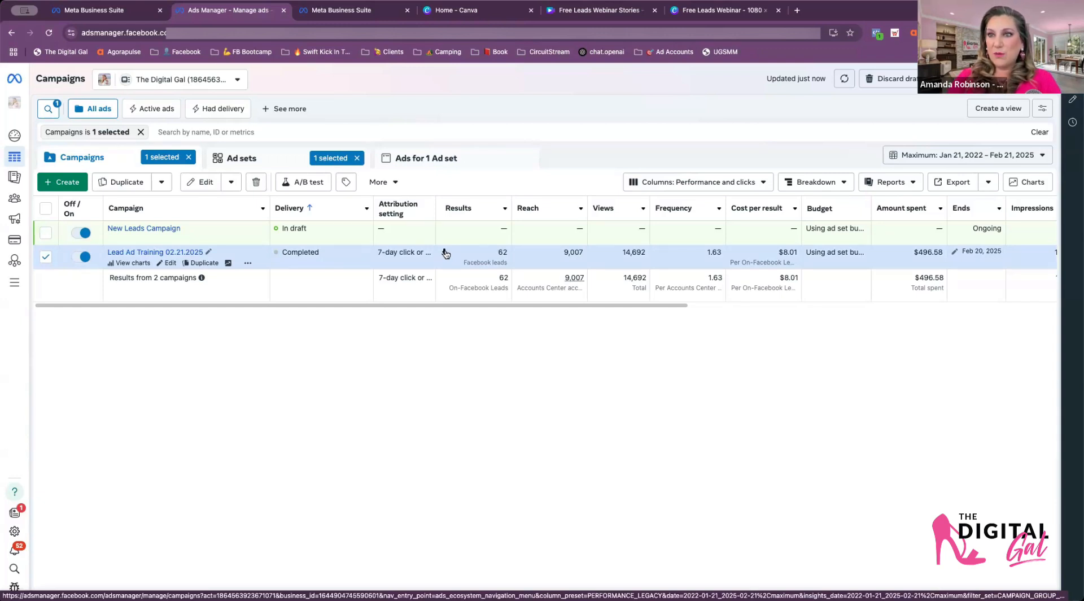
click(136, 253)
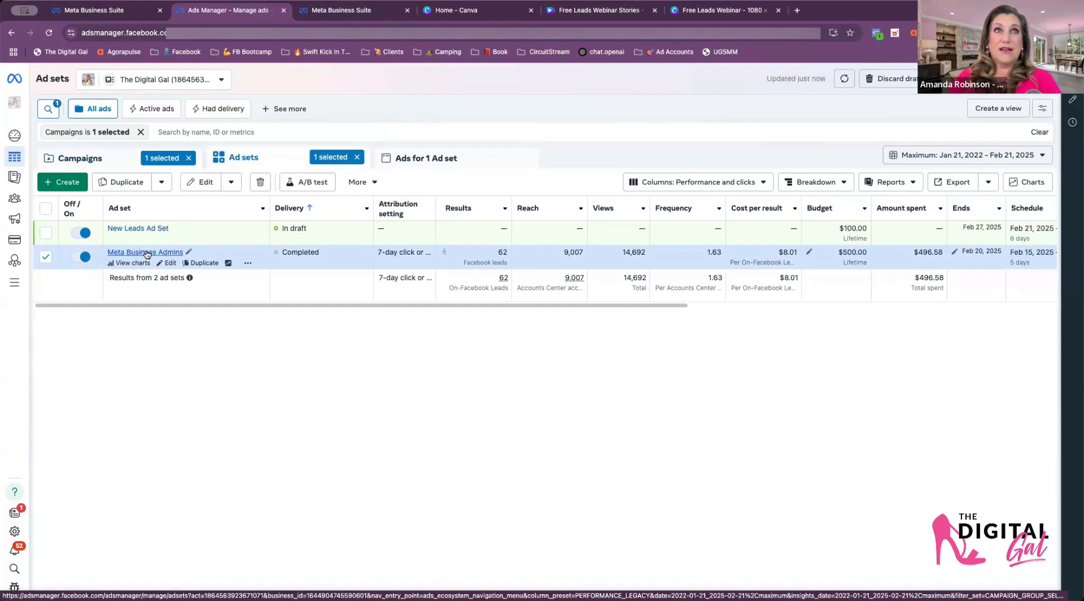
click(137, 253)
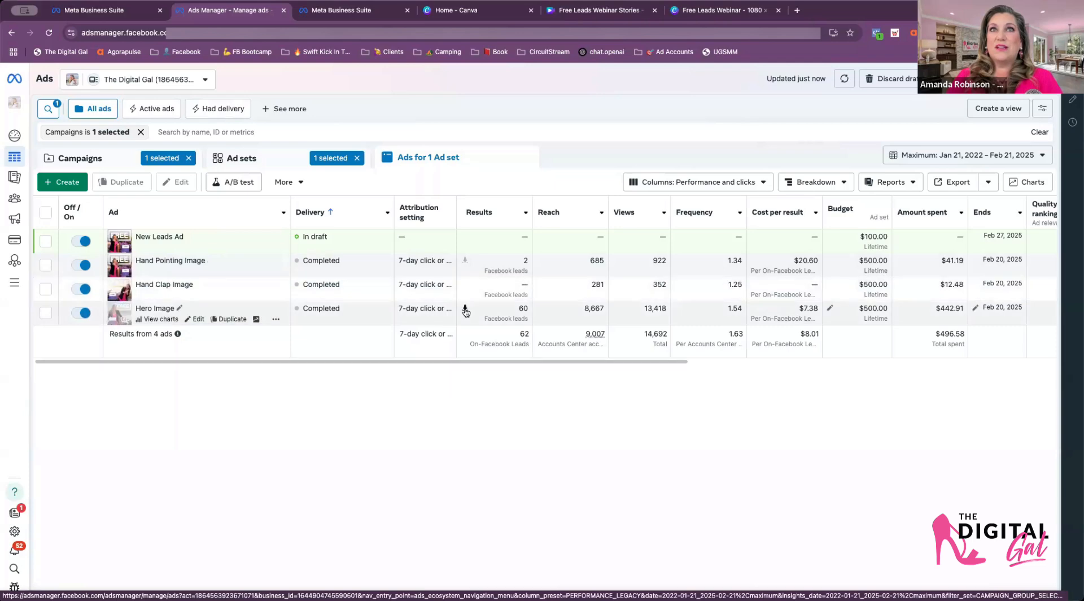
click(466, 310)
click(466, 310)
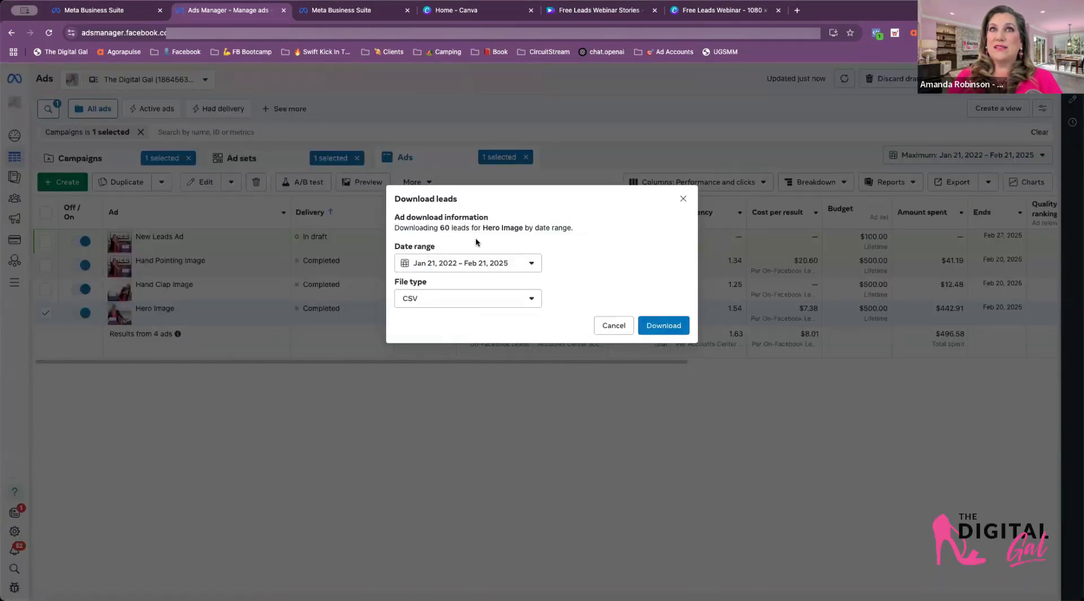
click(444, 299)
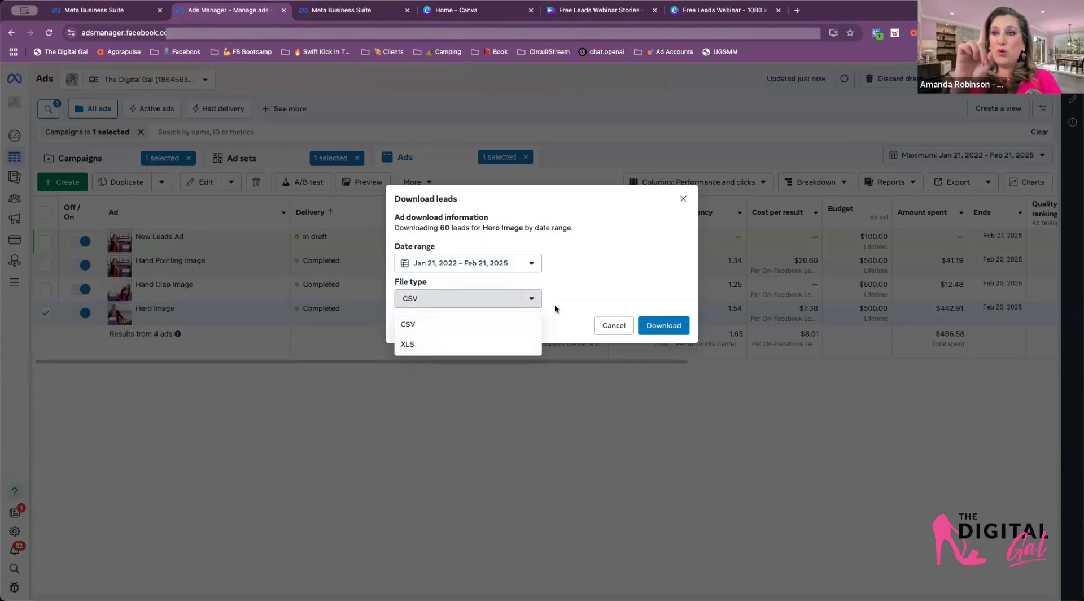
click(683, 199)
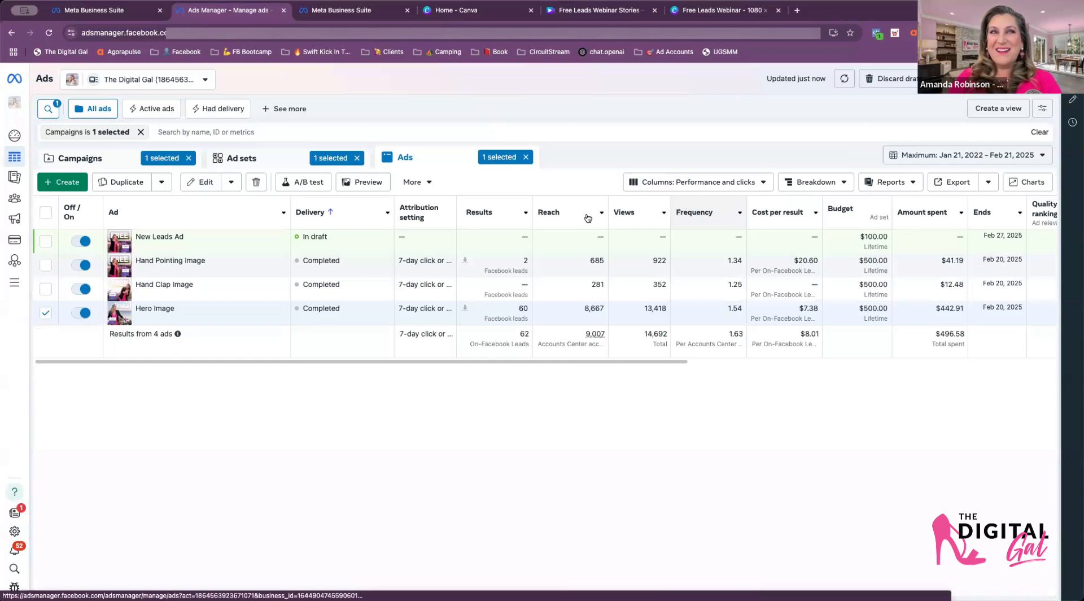
Locate Leads Center among all the Ads Manager tools and switch to the Leads Center already open in Meta Business Suite
mouse_move(18, 283)
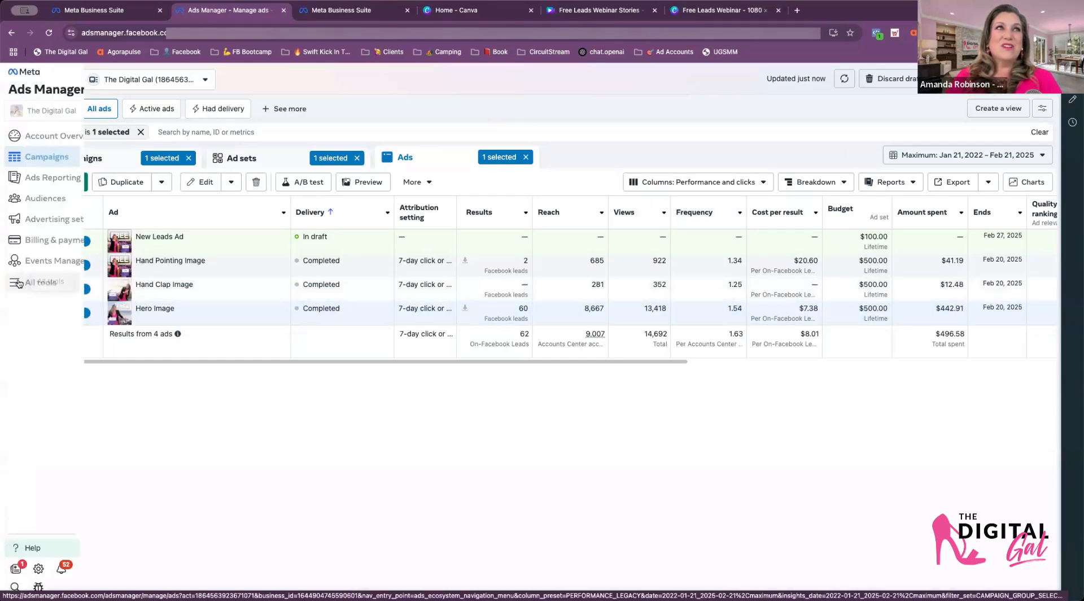
click(47, 283)
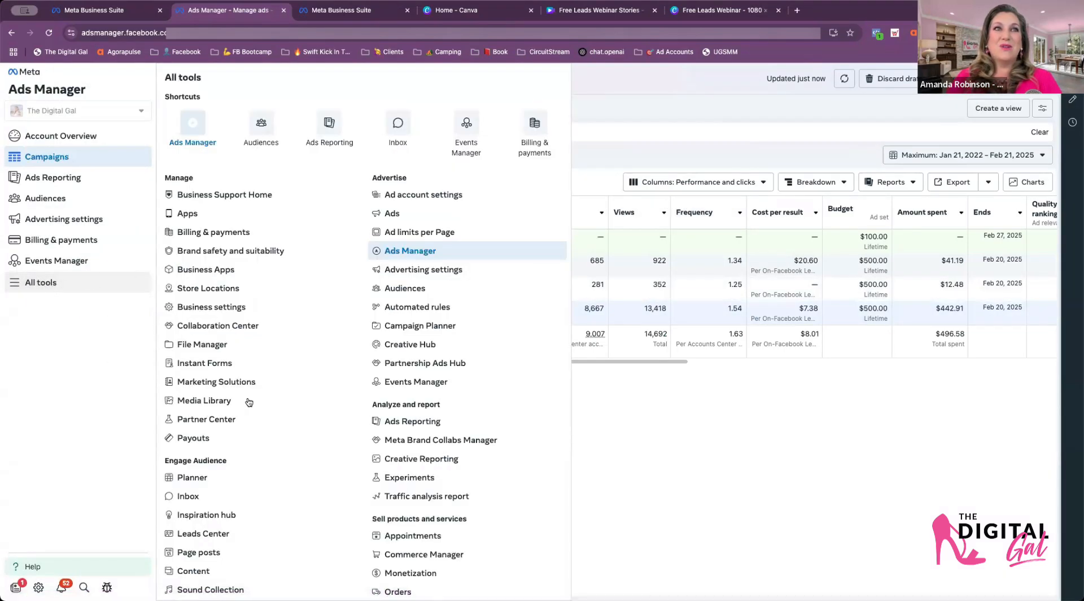
scroll(238, 497, down, 1)
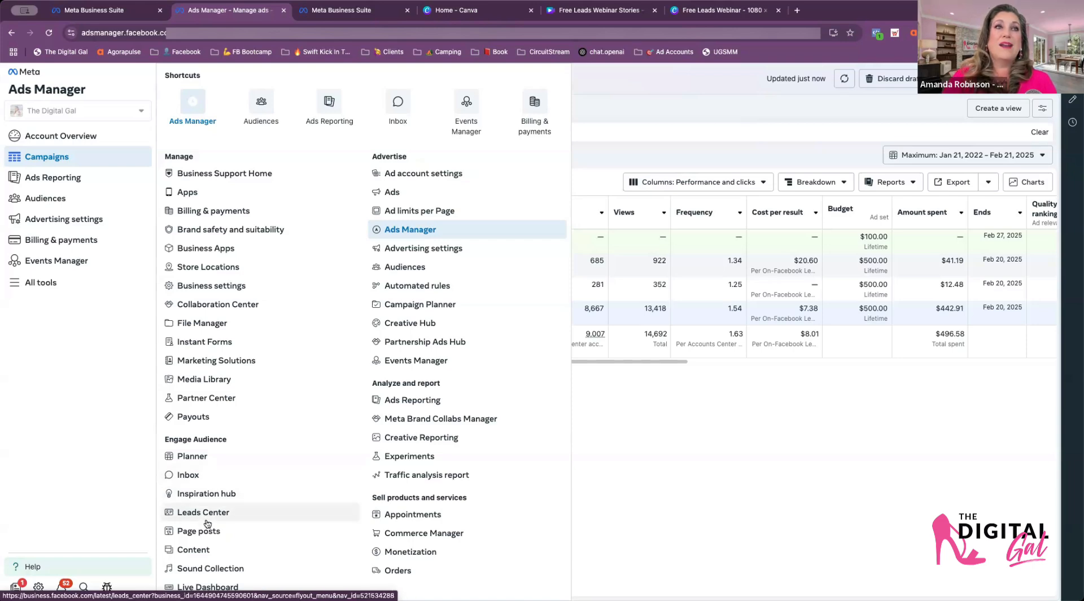
click(370, 10)
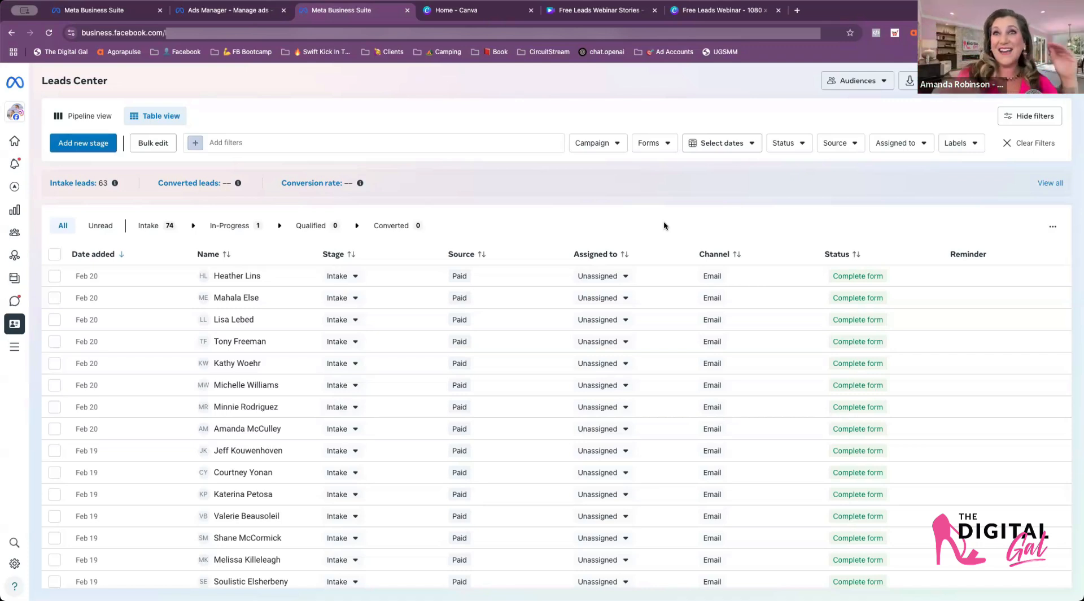
Examine the assignee and stage options of the first lead in the Leads Center table, leaving the lead unassigned in Intake
click(625, 276)
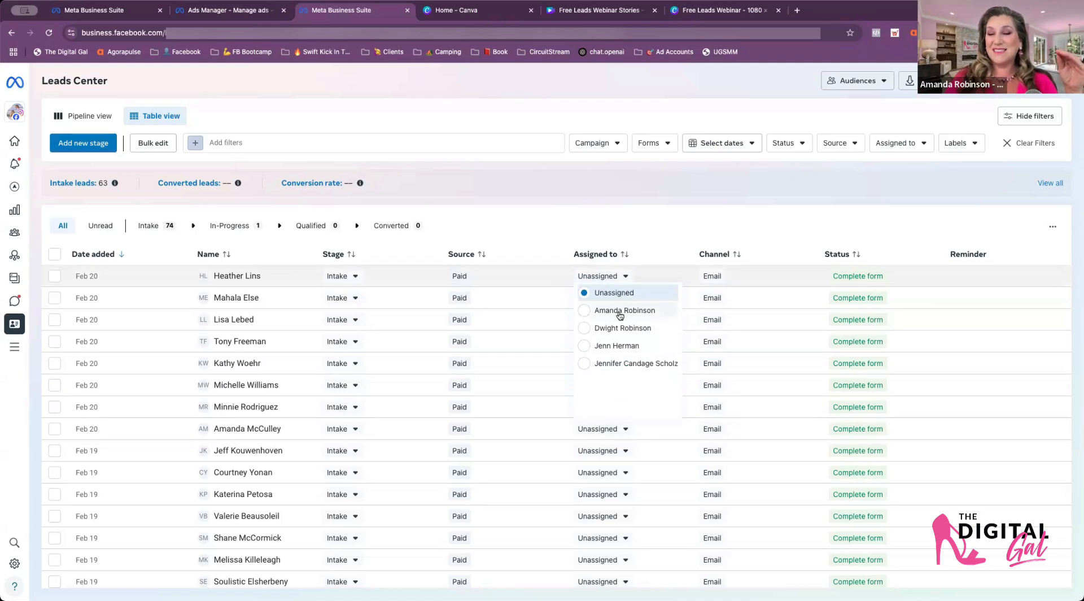
click(653, 269)
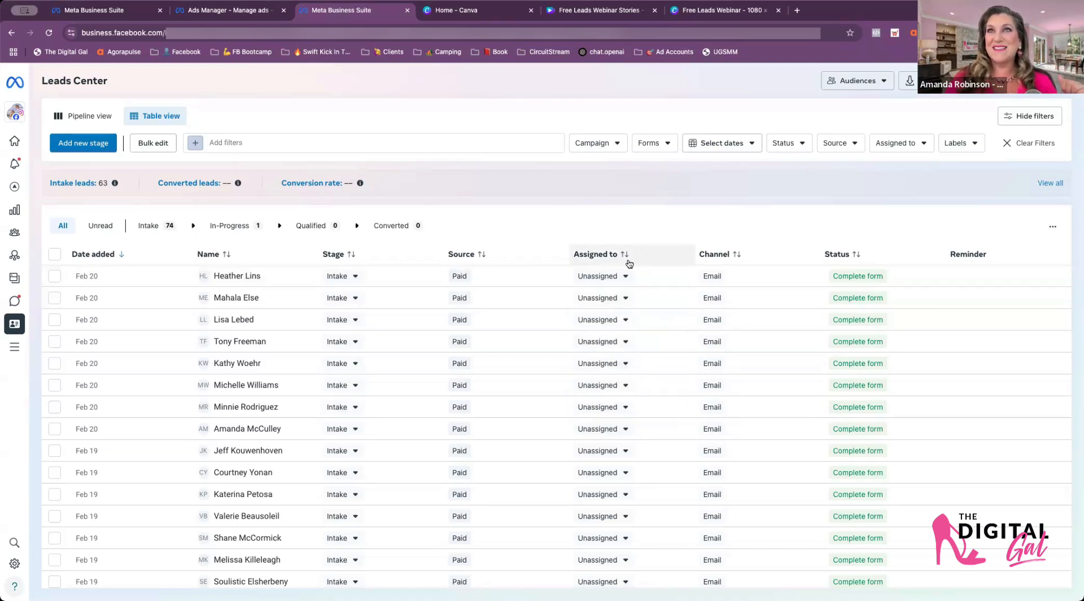
click(355, 276)
click(357, 320)
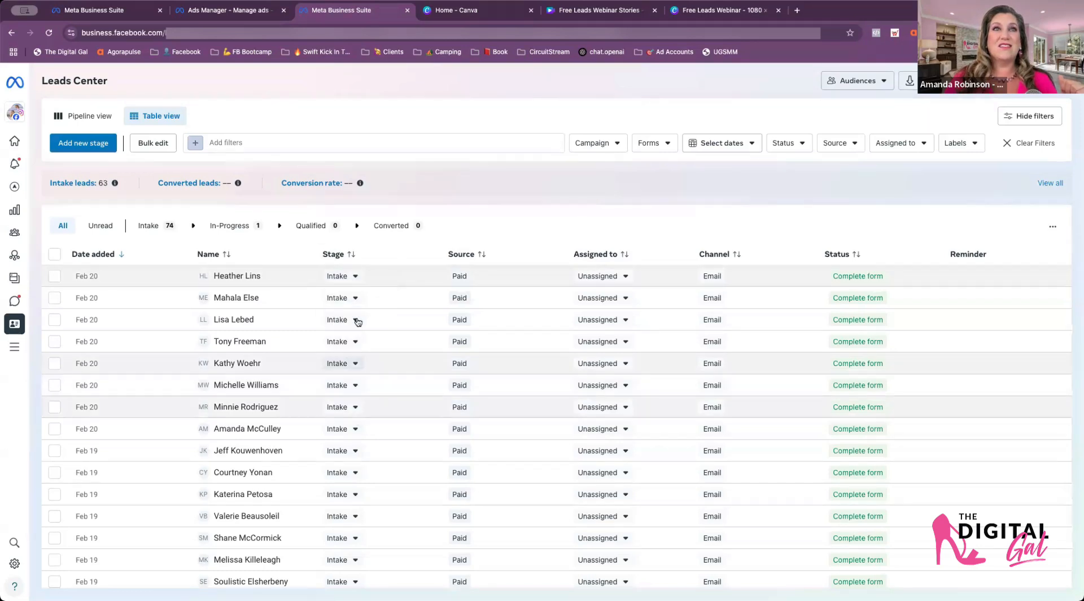
click(355, 275)
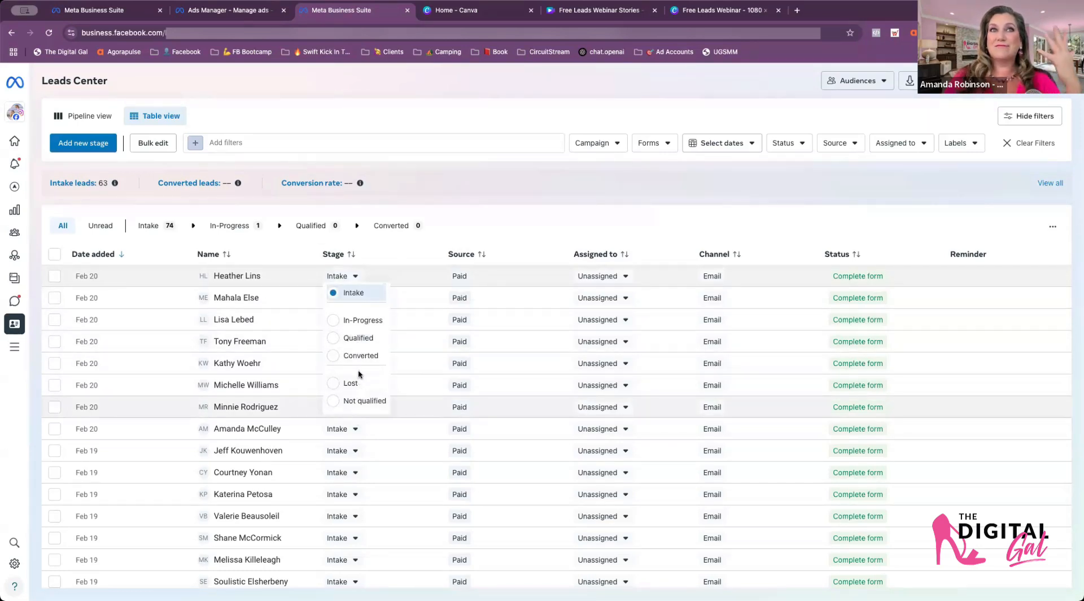
click(363, 335)
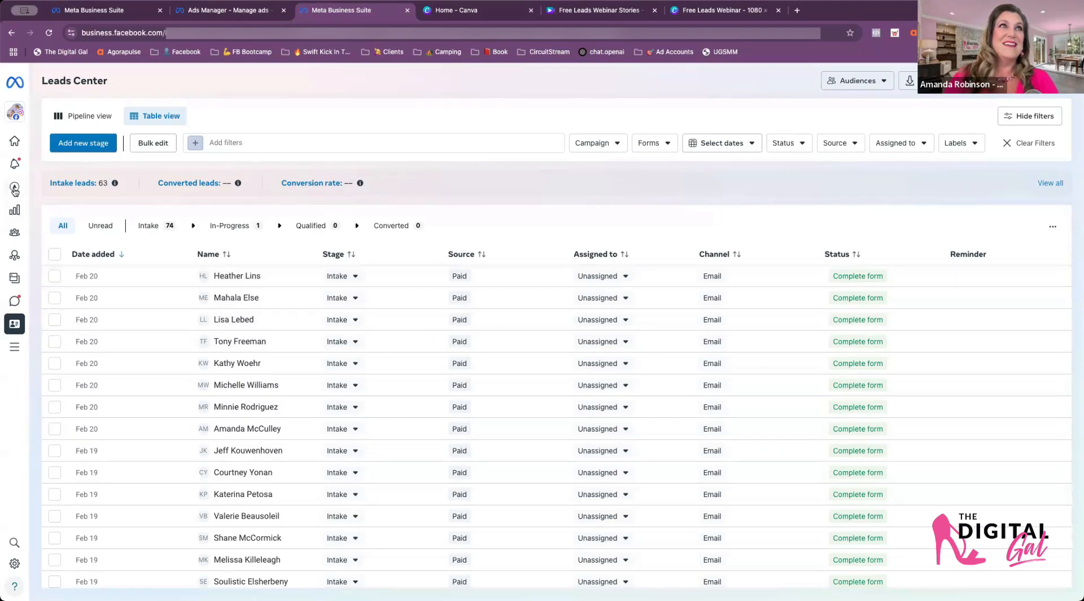
Open Audiences and start a new custom audience with Lead form as its source
mouse_move(22, 195)
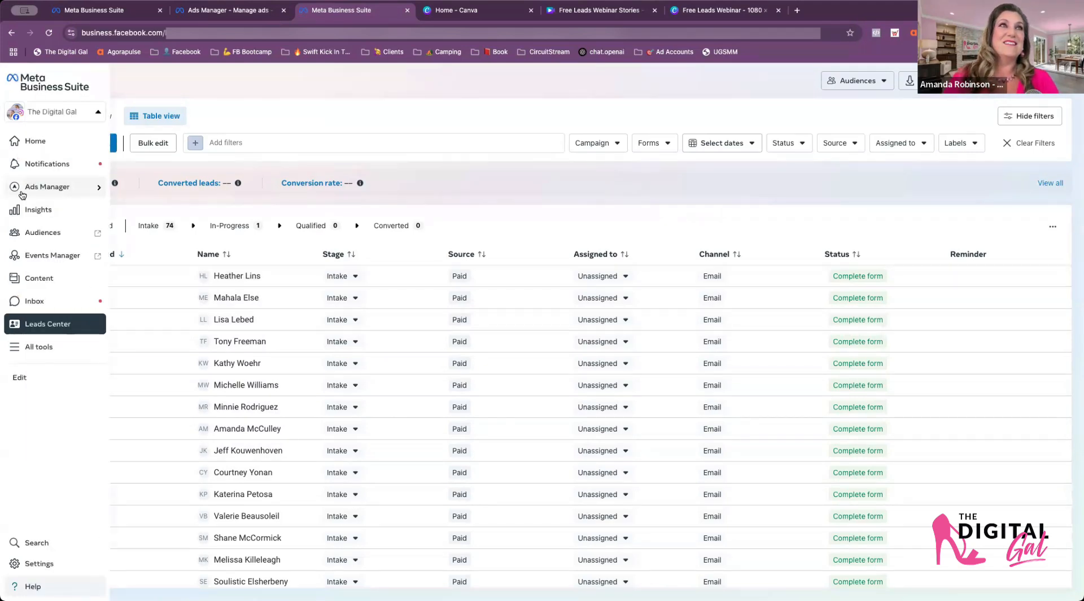
click(45, 233)
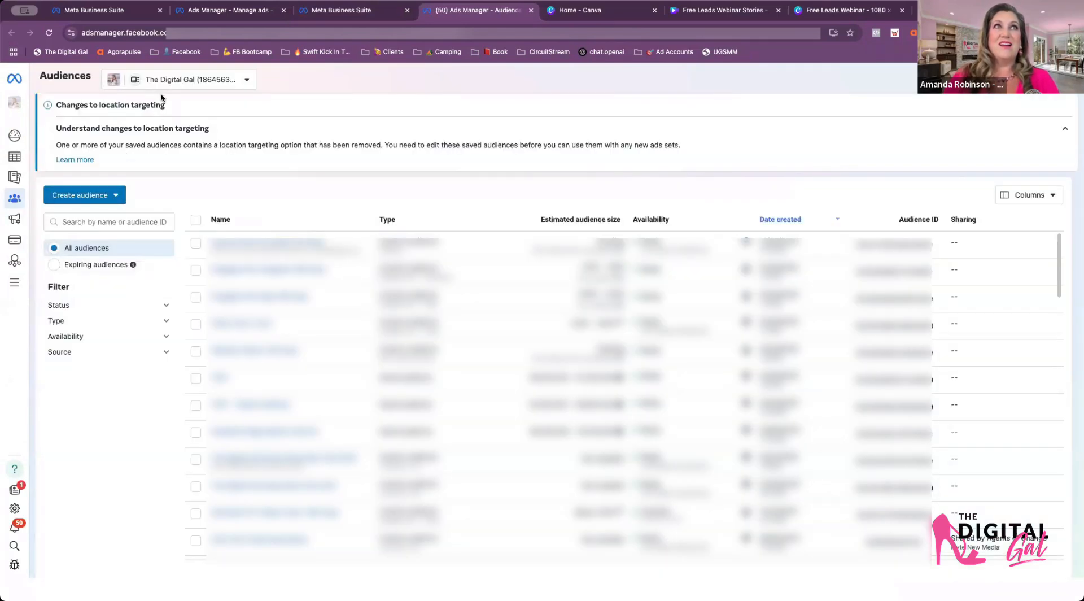
click(96, 196)
click(85, 223)
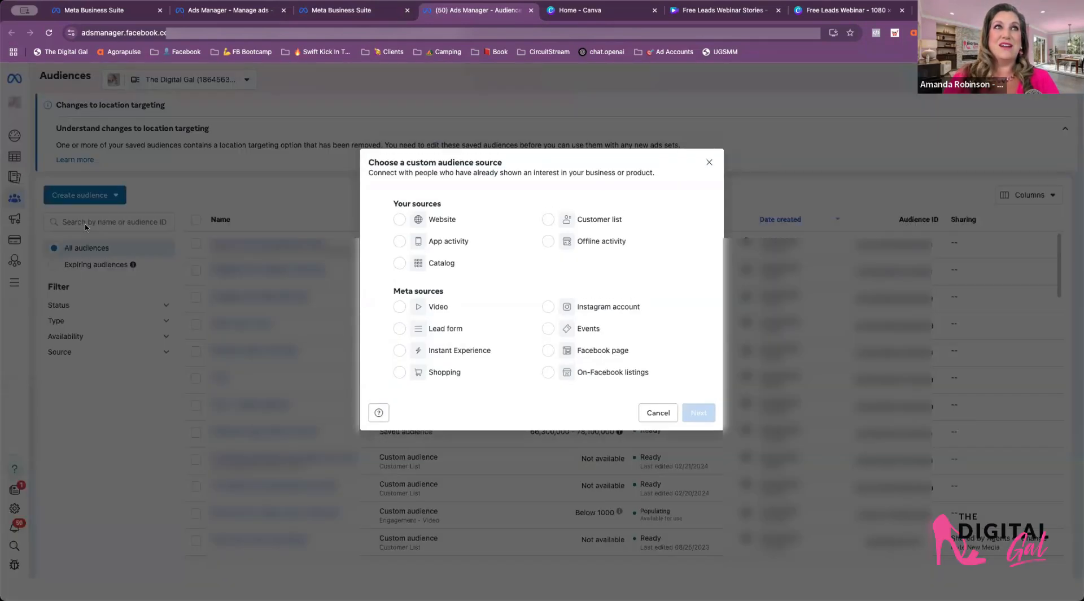
click(484, 332)
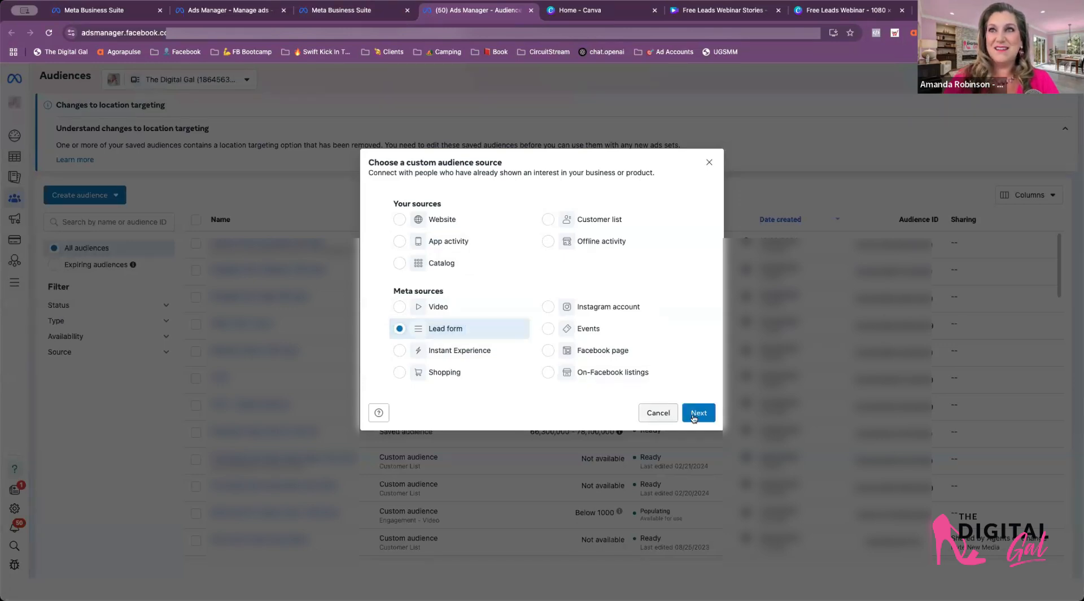
click(699, 412)
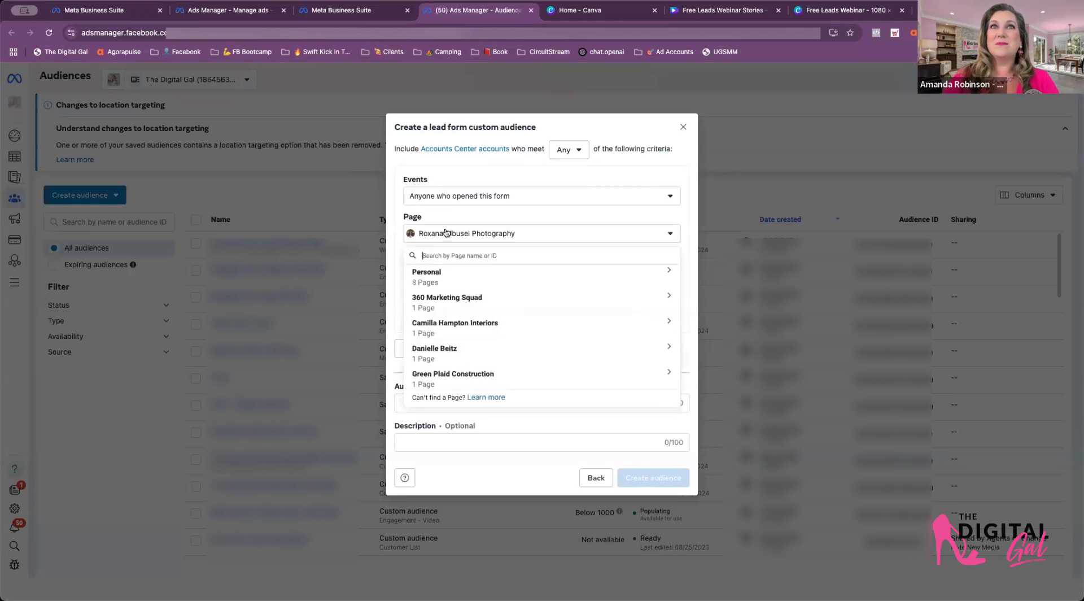
Set the Page of the lead form custom audience to The Digital Gal
click(445, 234)
text(dig)
click(454, 295)
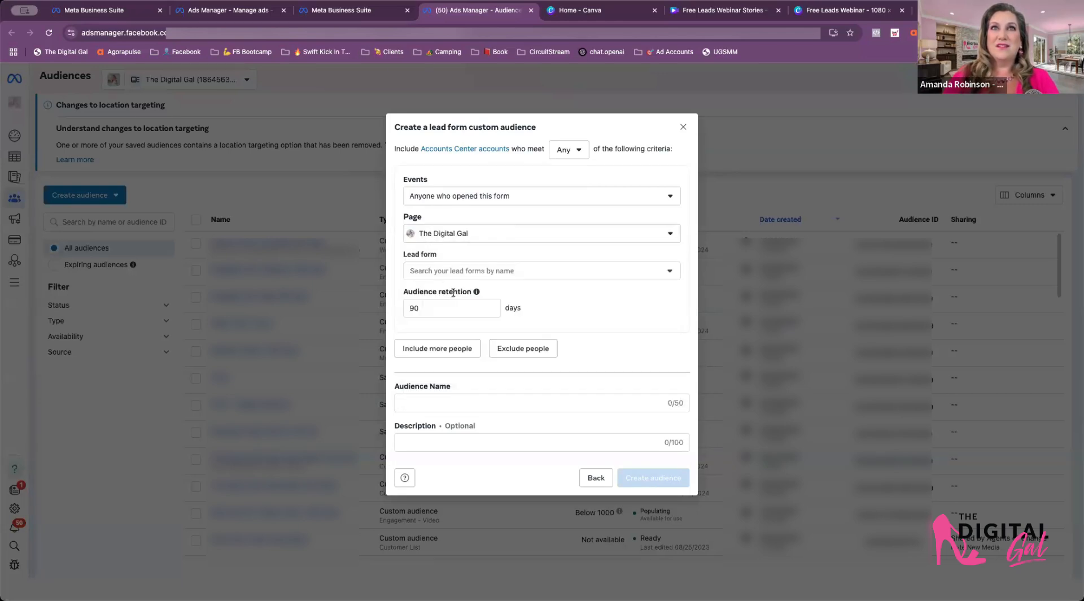
Examine the Events options and the audience retention setting of the lead form custom audience
click(490, 196)
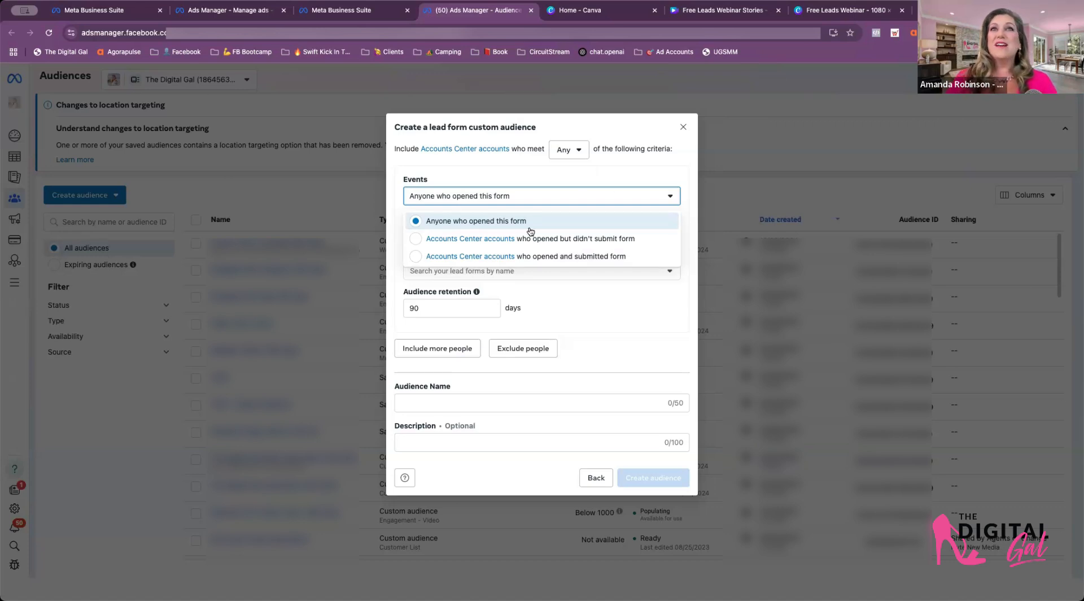
click(638, 170)
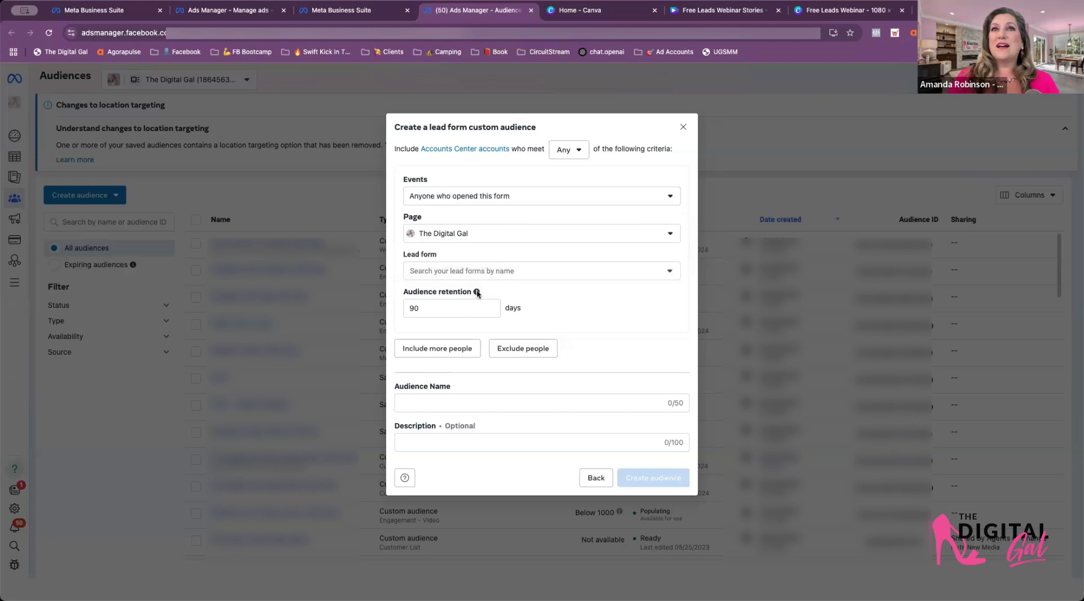
click(433, 309)
click(477, 293)
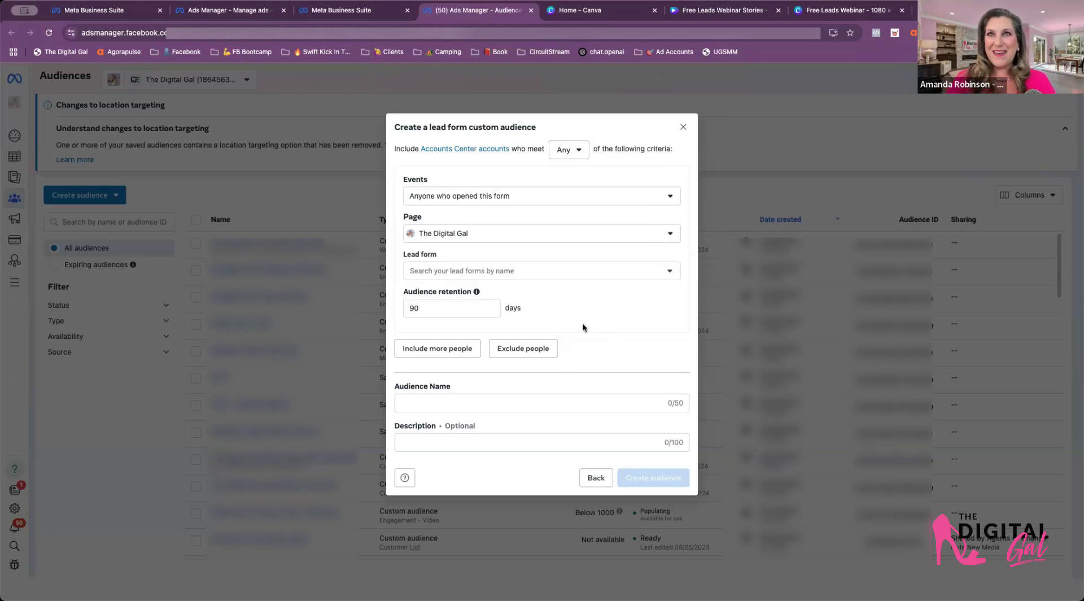
mouse_move(477, 293)
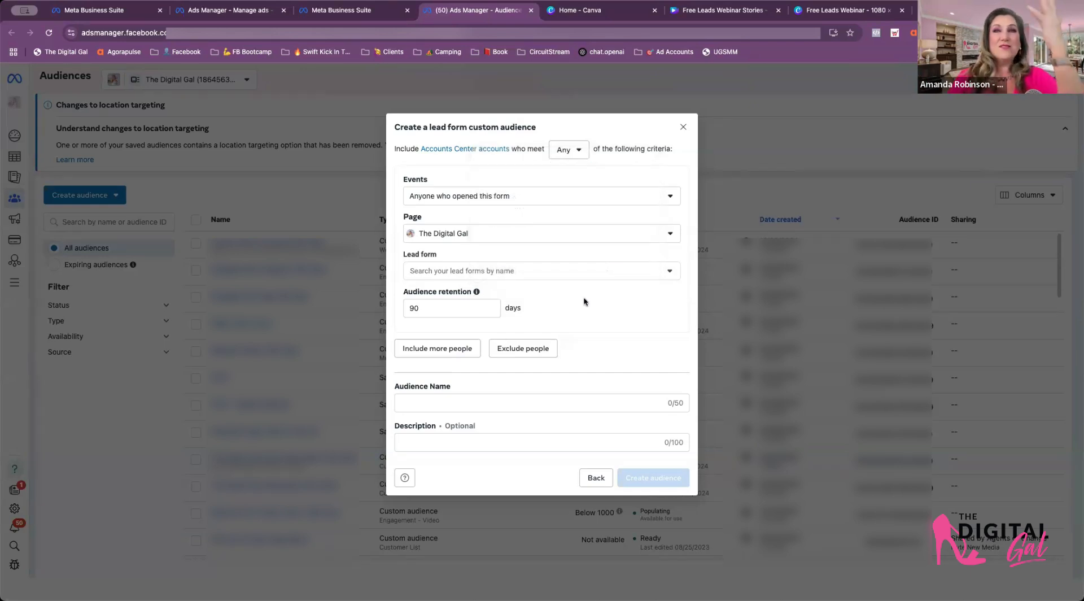
click(572, 196)
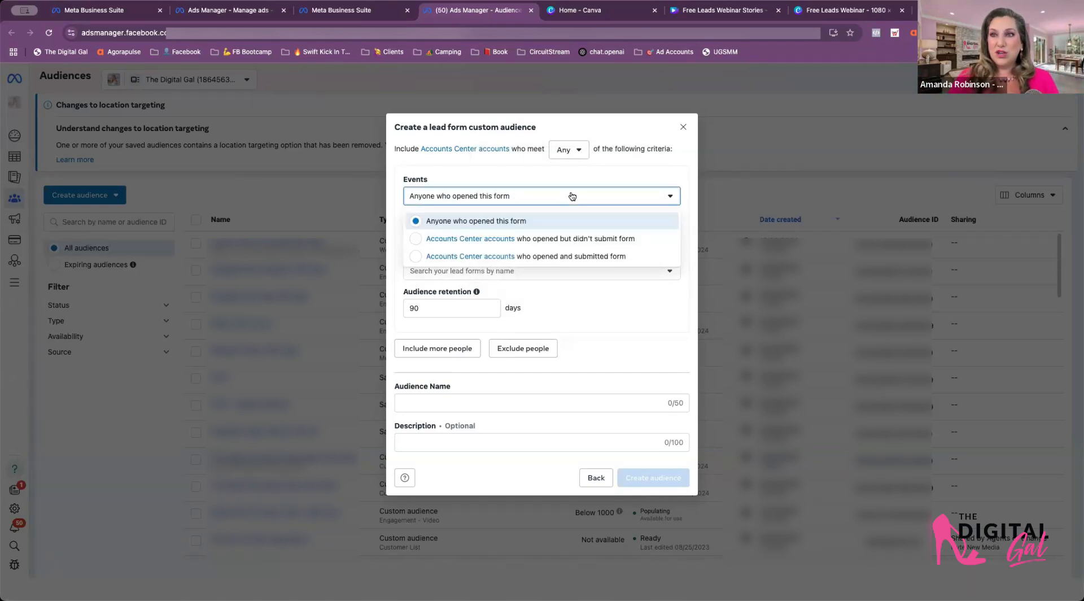